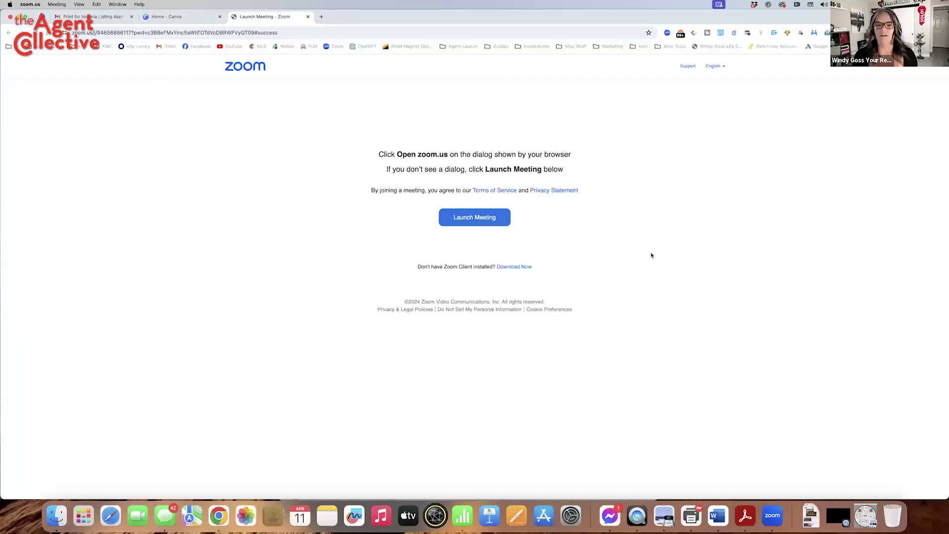
- Switch to Canva and open the list of Brand Kits
click(168, 18)
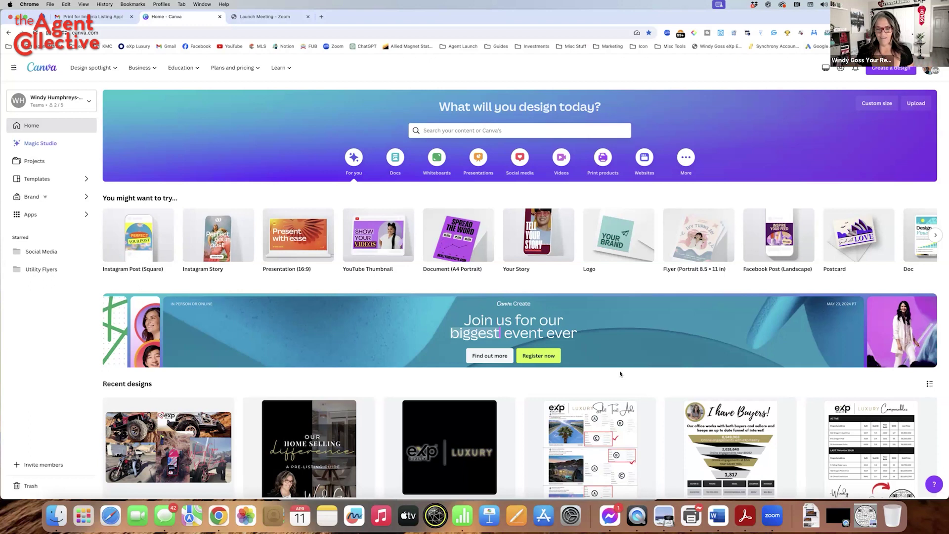
scroll(620, 374, down, 1)
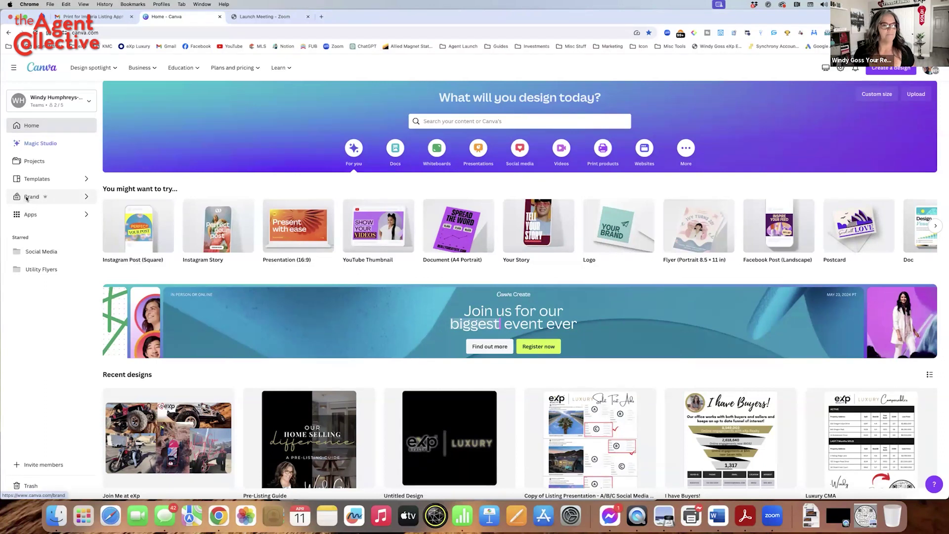
click(26, 198)
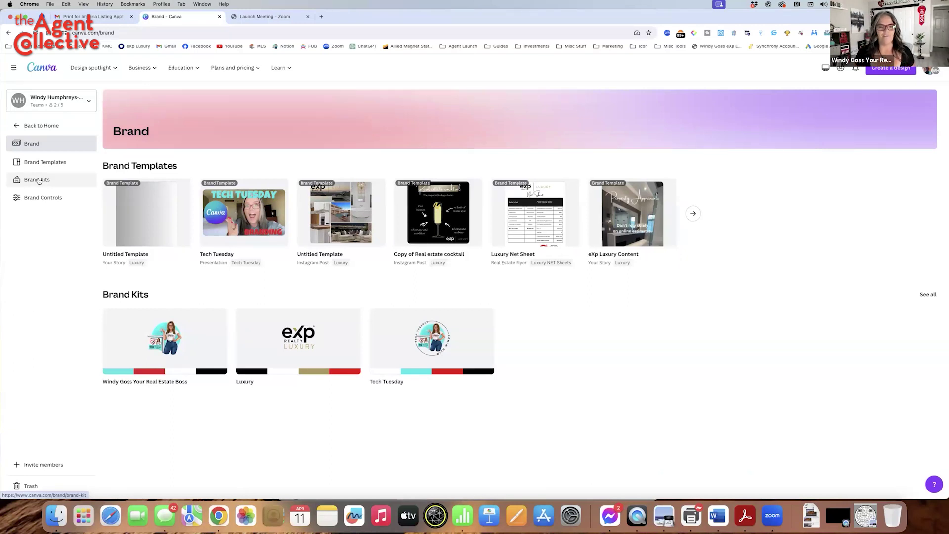
click(38, 180)
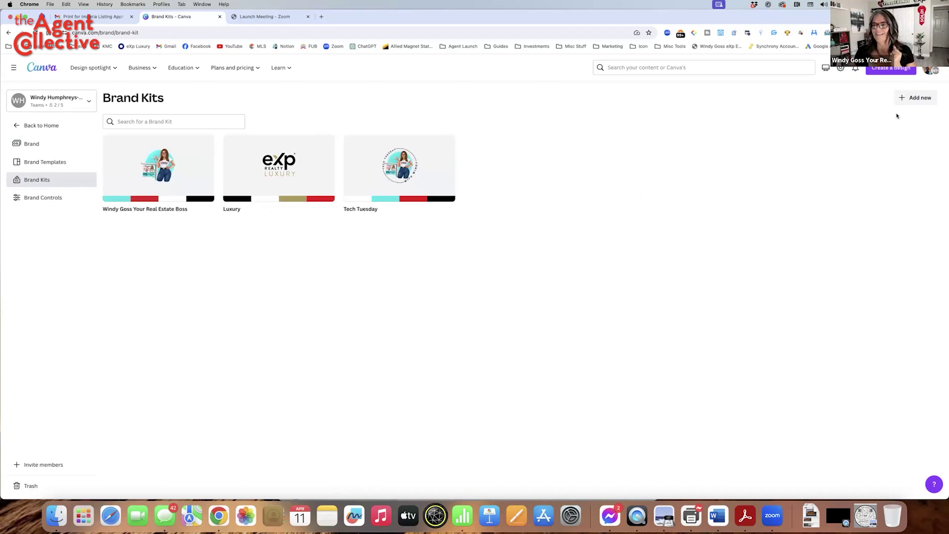
- Create a new Brand Kit named with the agent's full name followed by "Realtor"
click(917, 98)
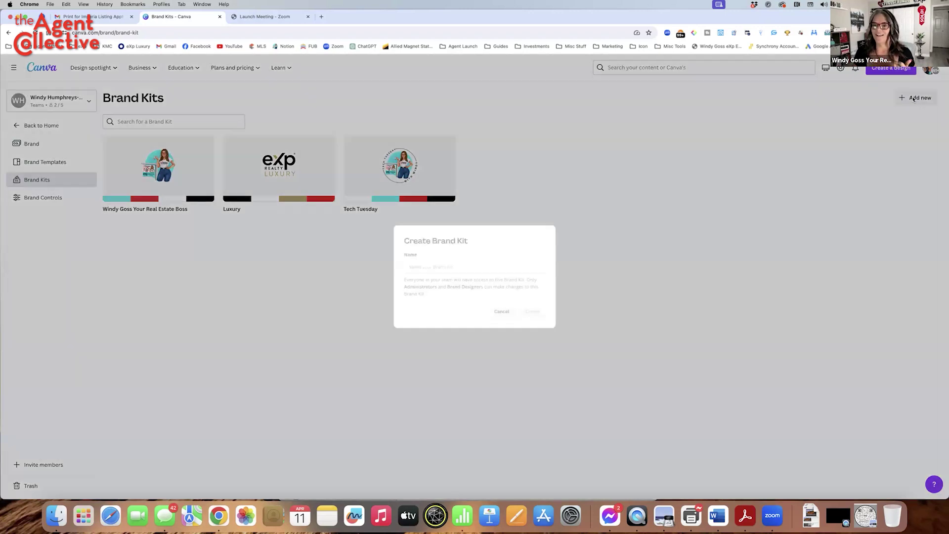
click(470, 262)
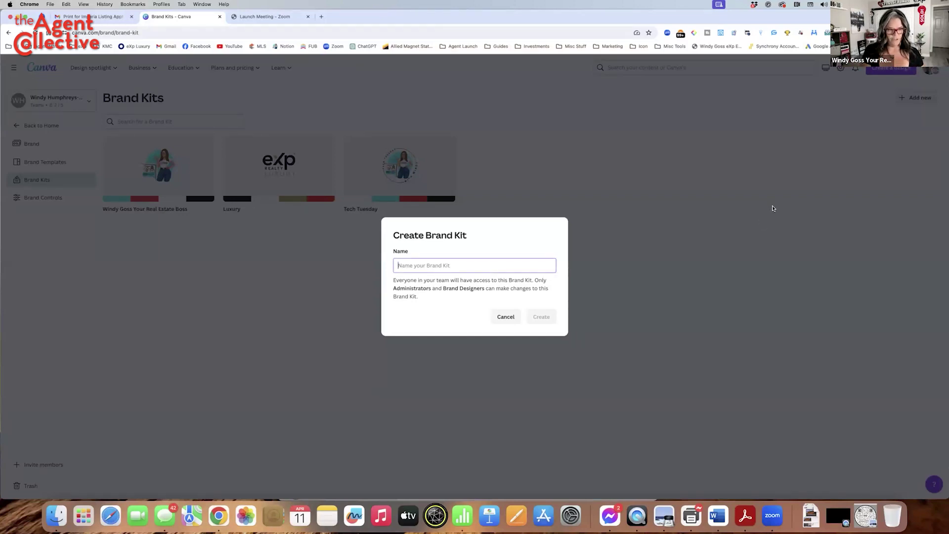
text(Windy Goss)
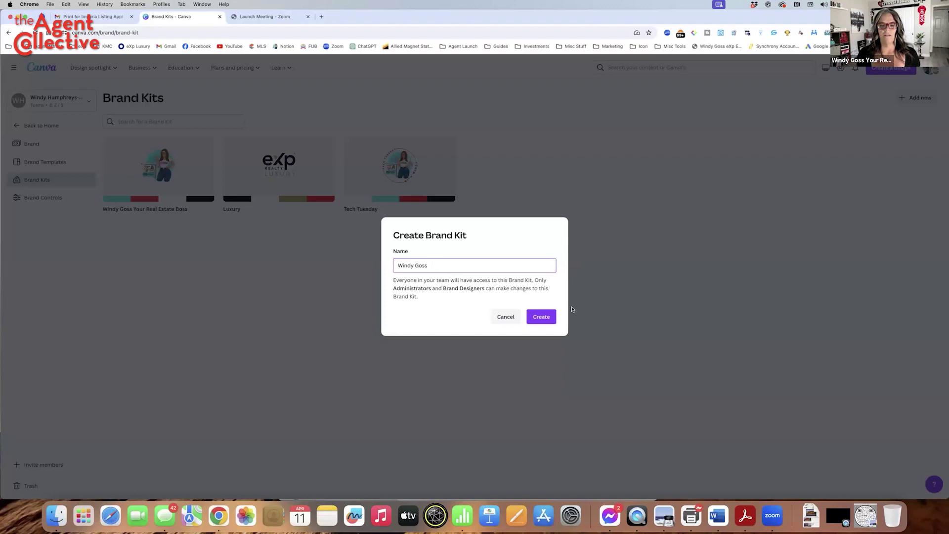
text(Re)
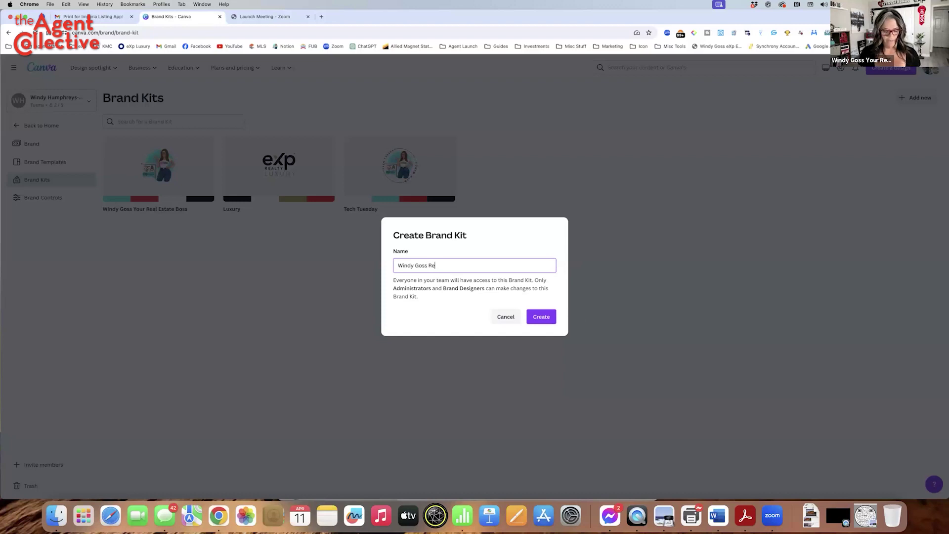
text(altor)
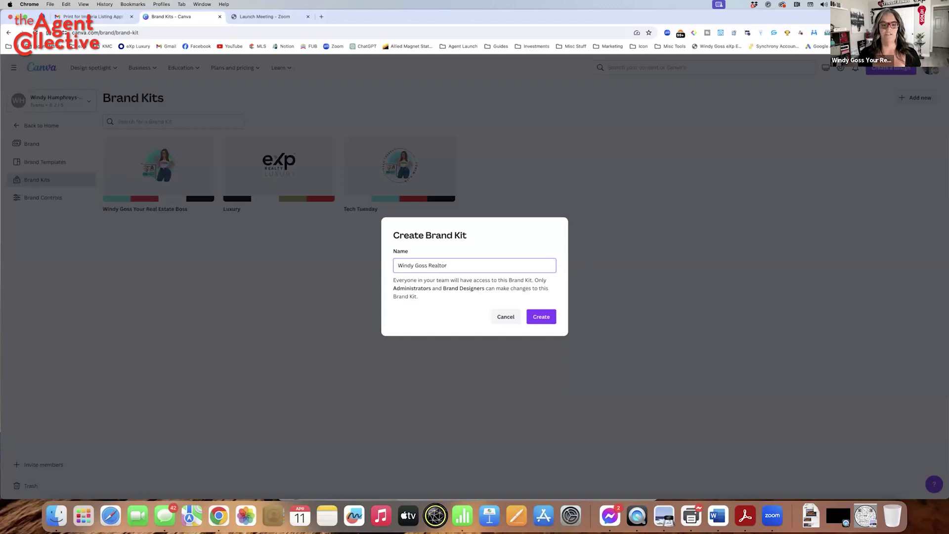
click(542, 317)
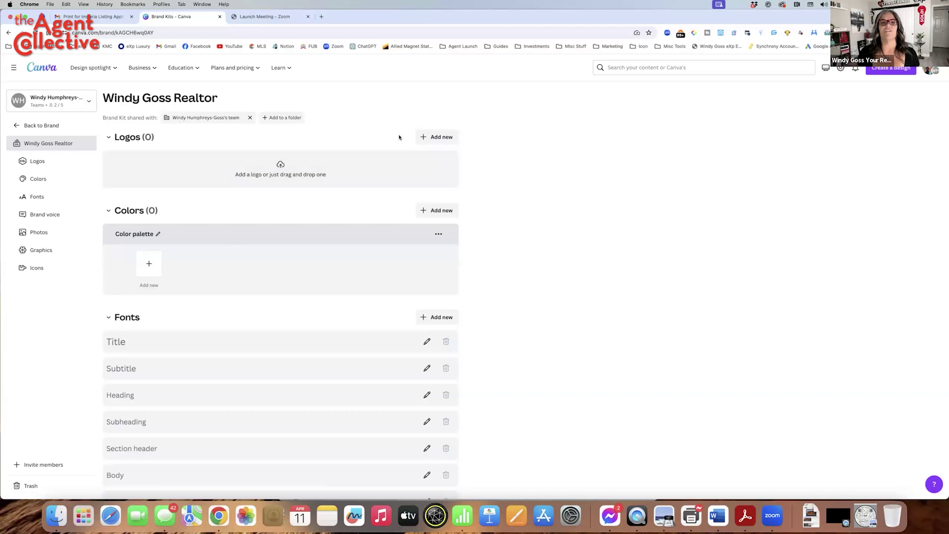
- Upload cartoon me.png from the AskWindy folder in Dropbox as the Brand Kit's logo
click(449, 137)
click(458, 193)
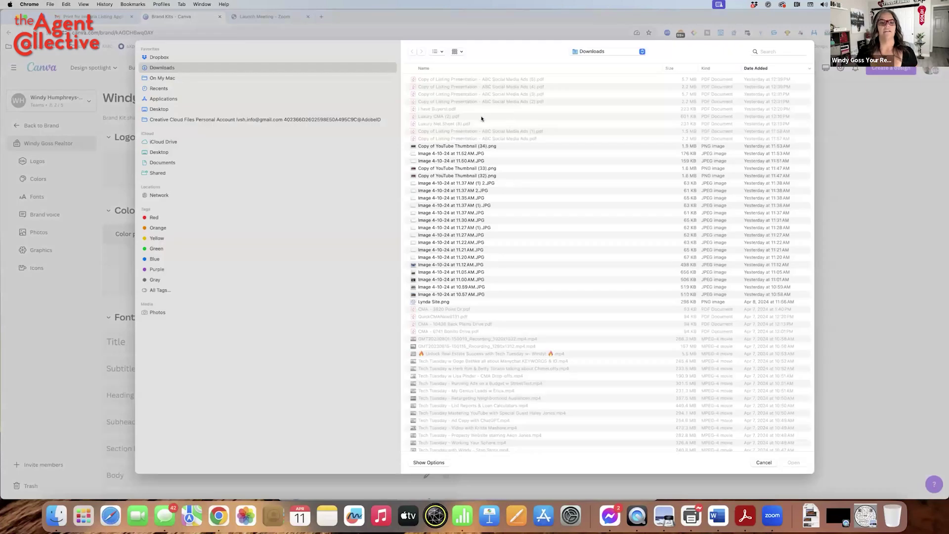
click(163, 57)
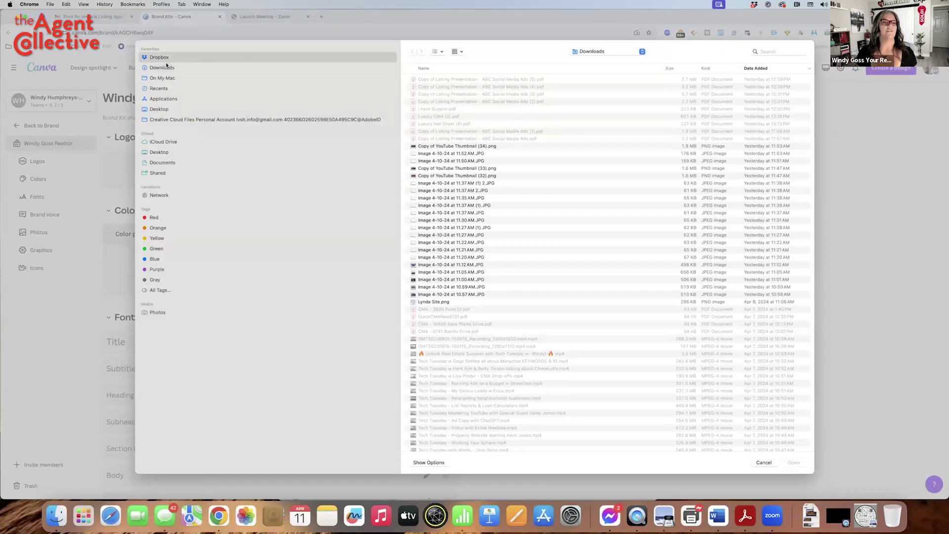
click(443, 68)
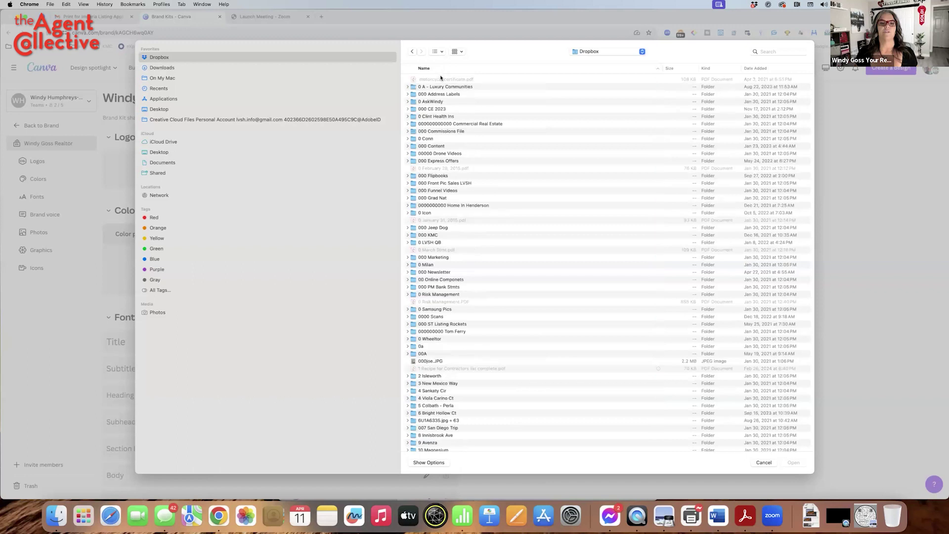
double_click(435, 101)
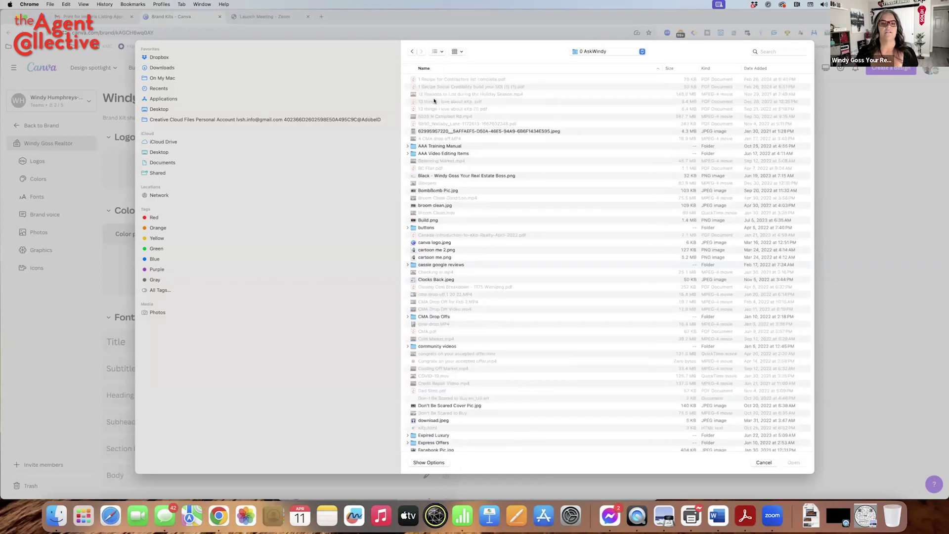
double_click(434, 257)
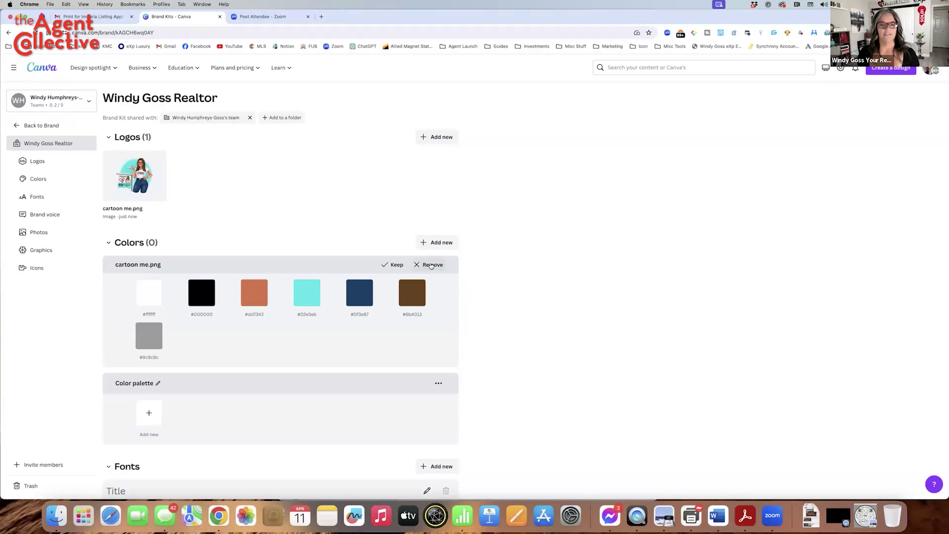
- Keep the color palette extracted from the logo and delete its orange and brown colors
click(394, 265)
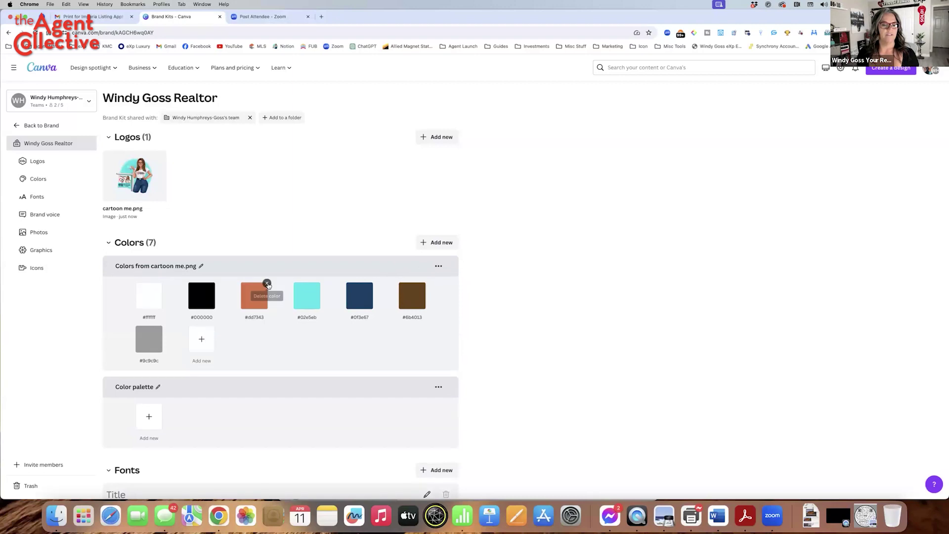
click(267, 284)
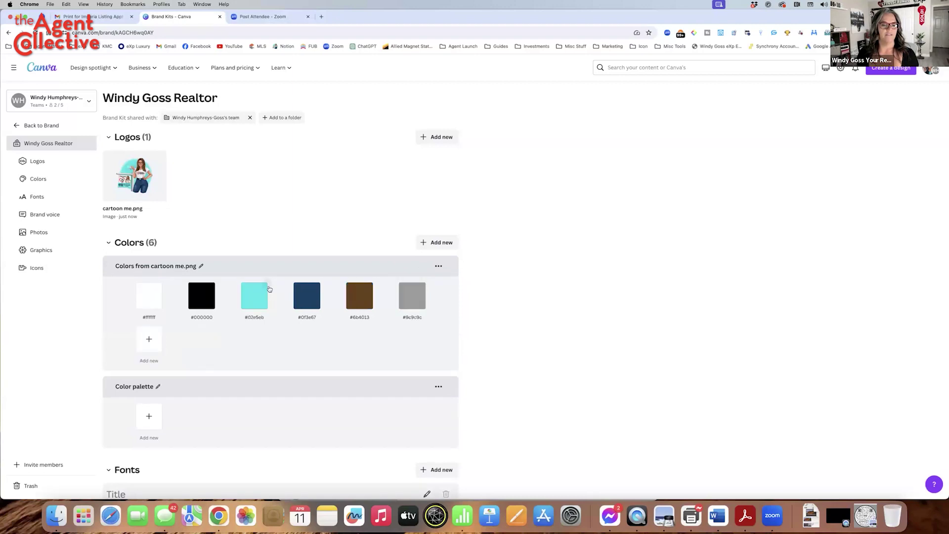
click(372, 283)
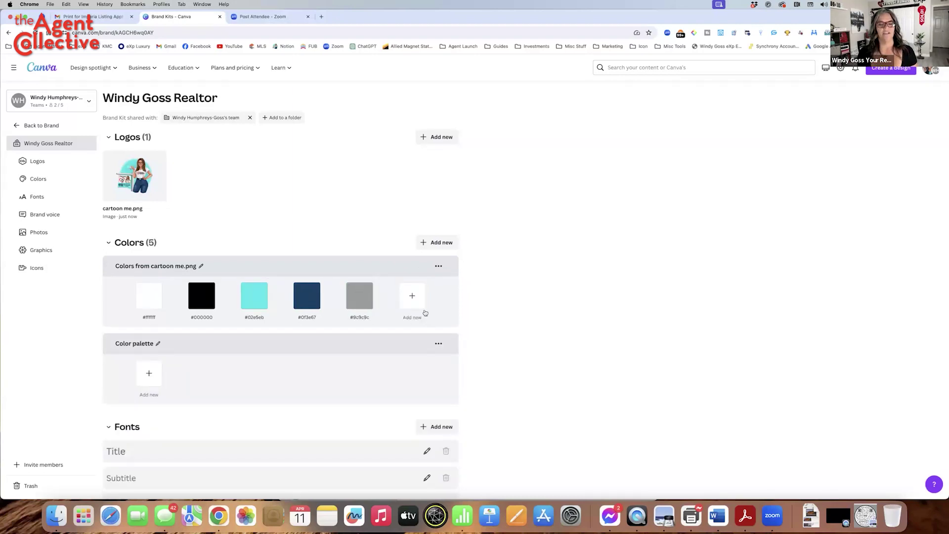
- Add a bright red solid color, #EF0000, to the palette taken from the logo
click(410, 298)
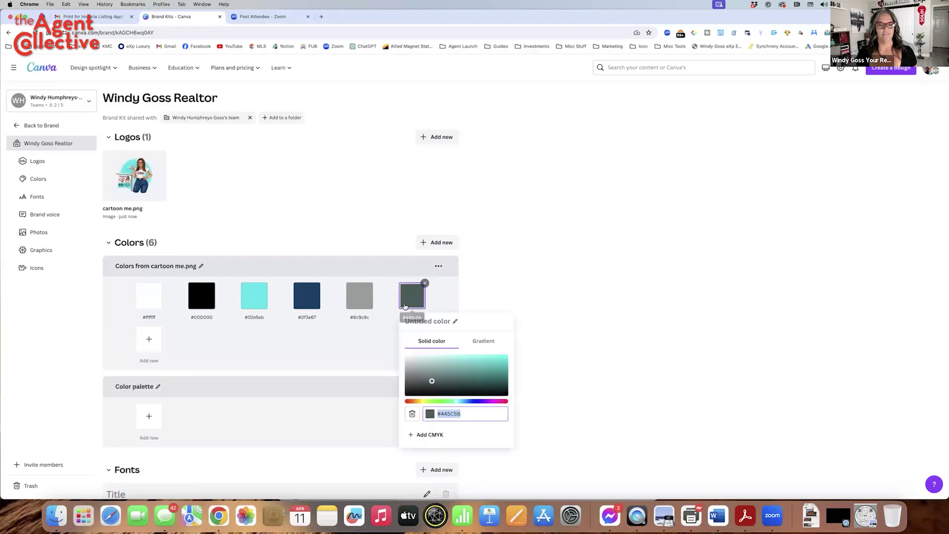
click(409, 400)
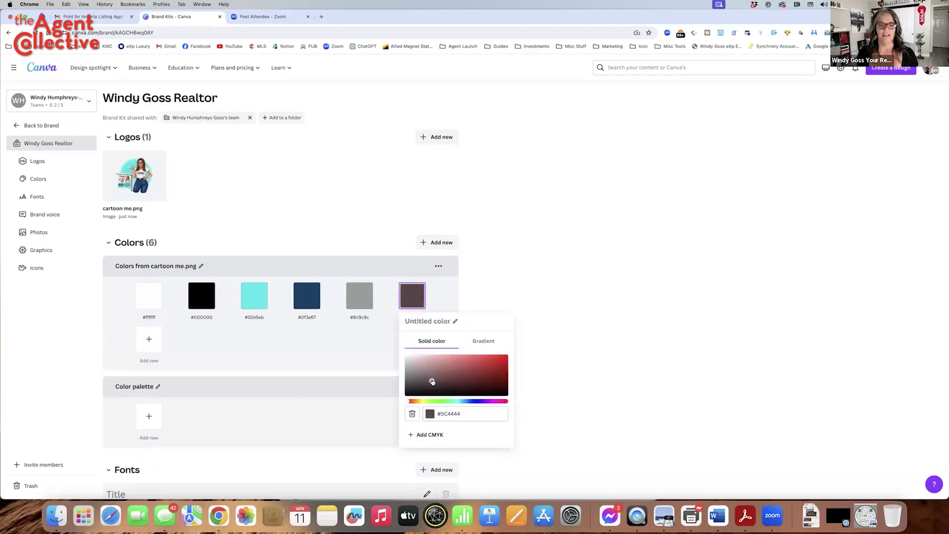
drag(432, 381, 510, 357)
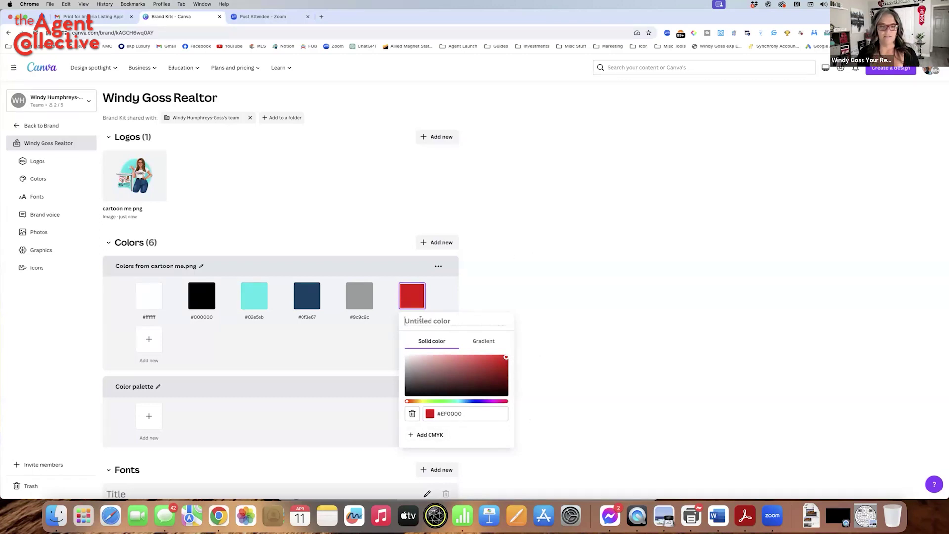
click(558, 333)
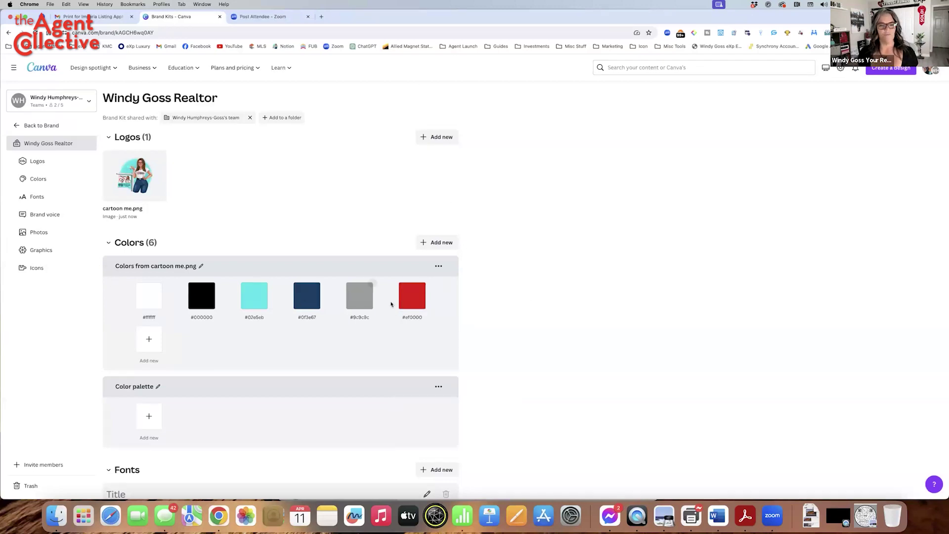
- Delete the navy blue and gray colors from the logo palette
click(319, 284)
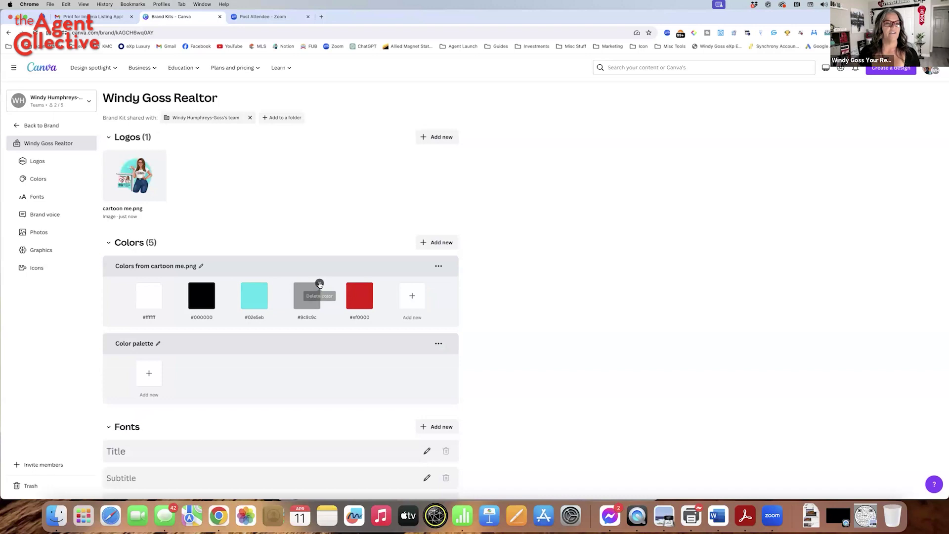
mouse_move(139, 185)
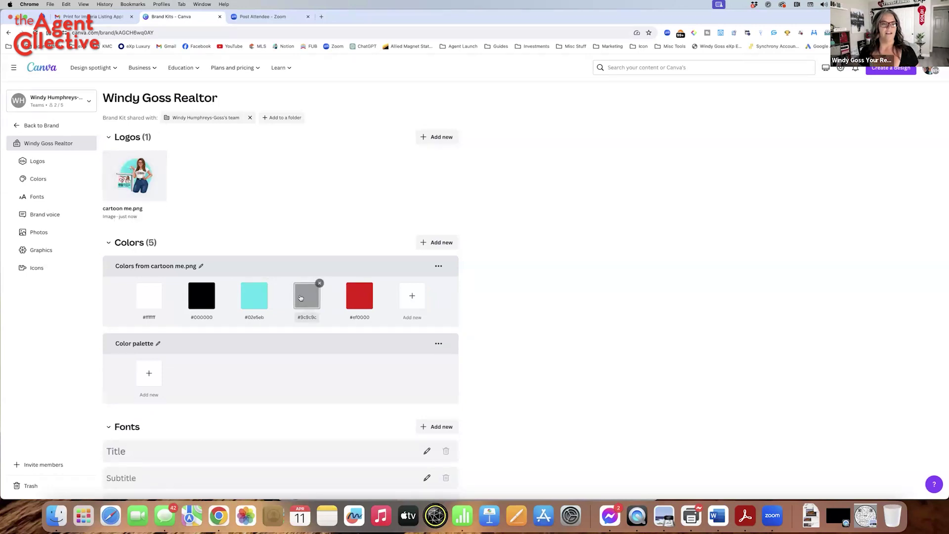
mouse_move(188, 302)
click(319, 284)
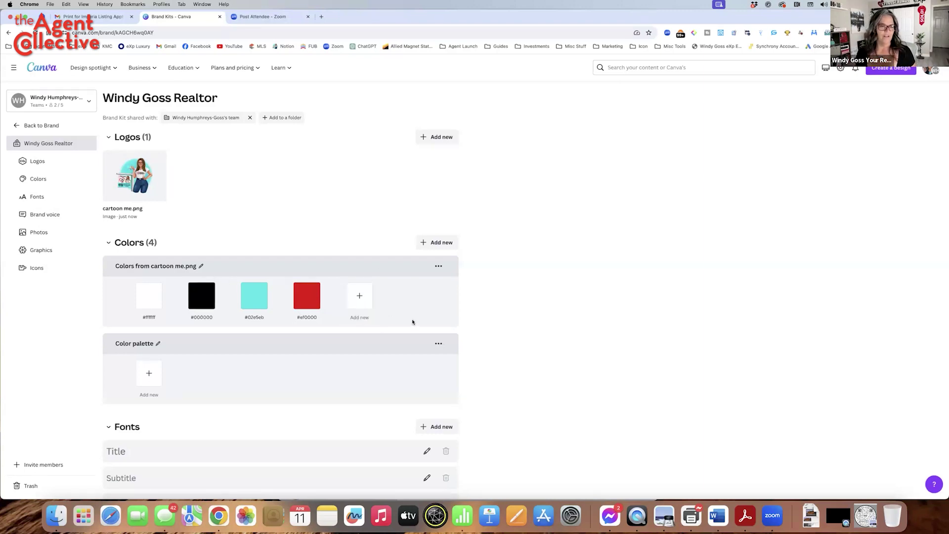
- Search the fonts for "script" and set the Brand Kit's Title style to Eyesome Script
scroll(387, 343, down, 2)
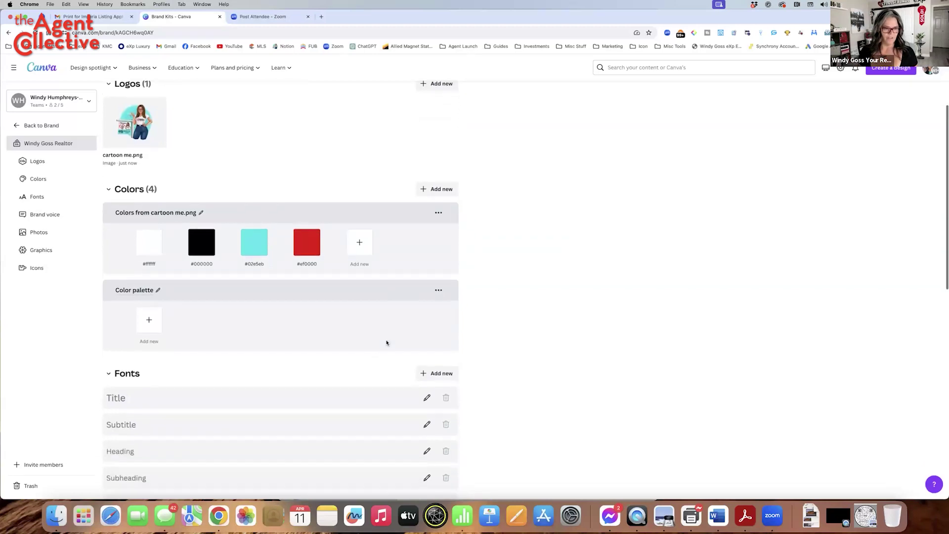
scroll(361, 313, up, 2)
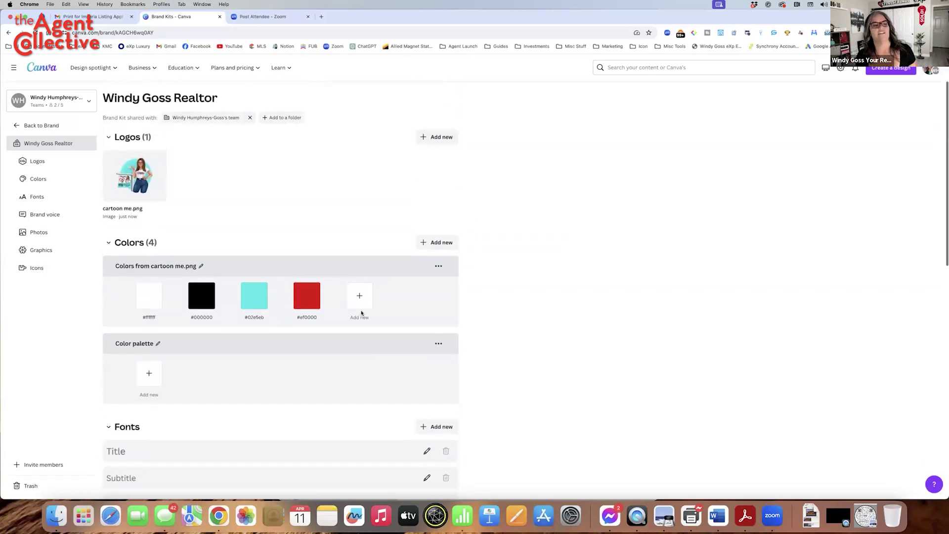
scroll(261, 359, down, 2)
scroll(261, 360, down, 1)
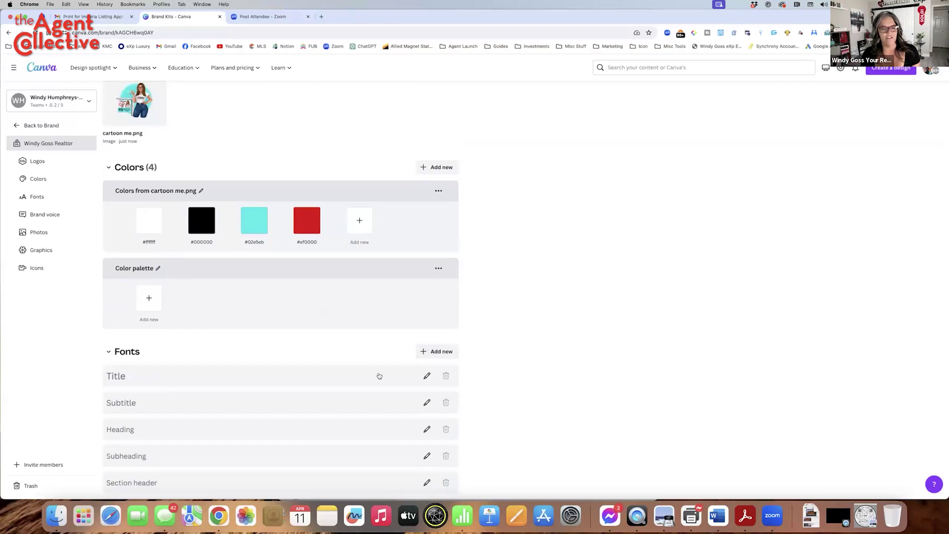
click(135, 377)
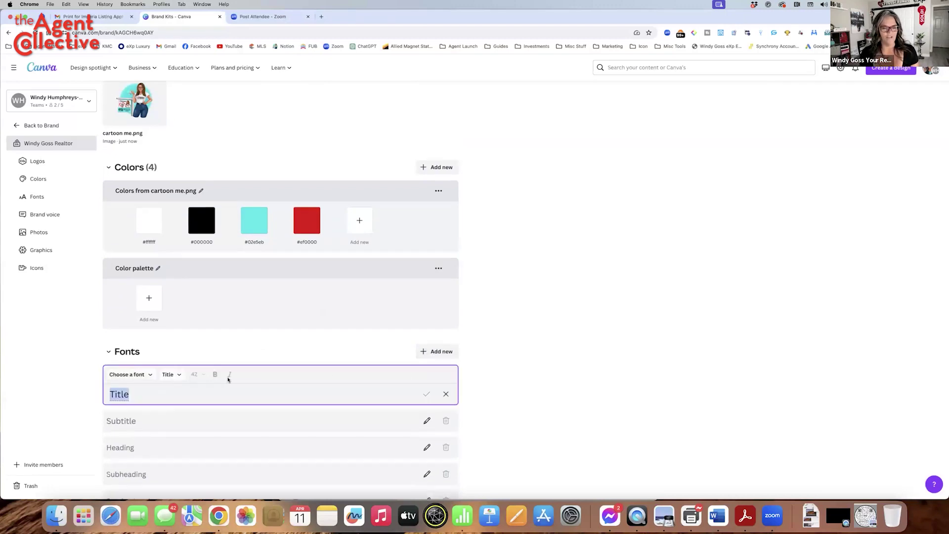
click(129, 374)
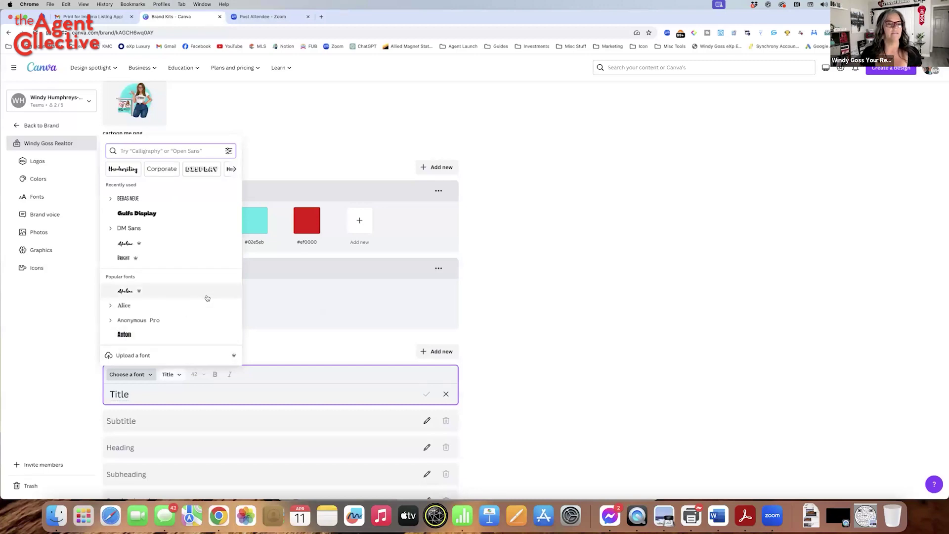
scroll(207, 298, down, 5)
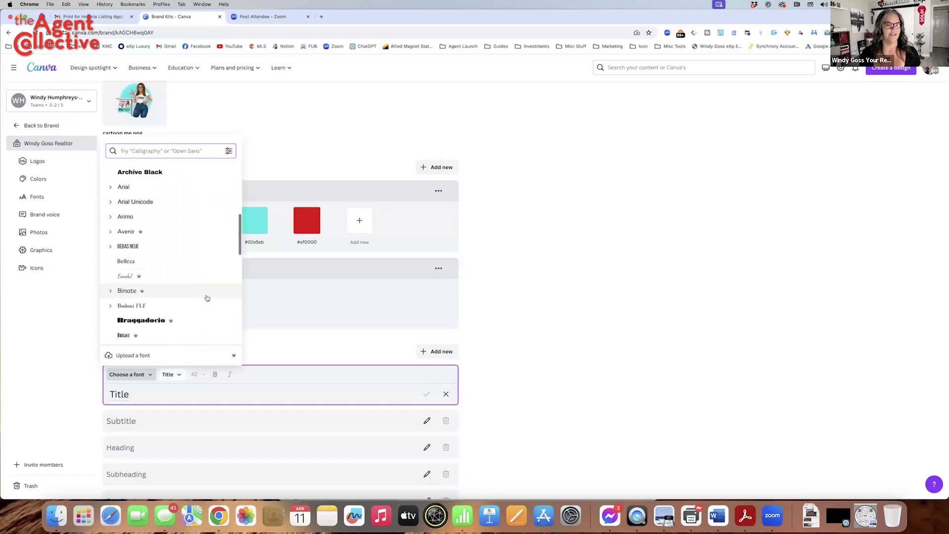
scroll(206, 297, down, 1)
scroll(205, 296, up, 4)
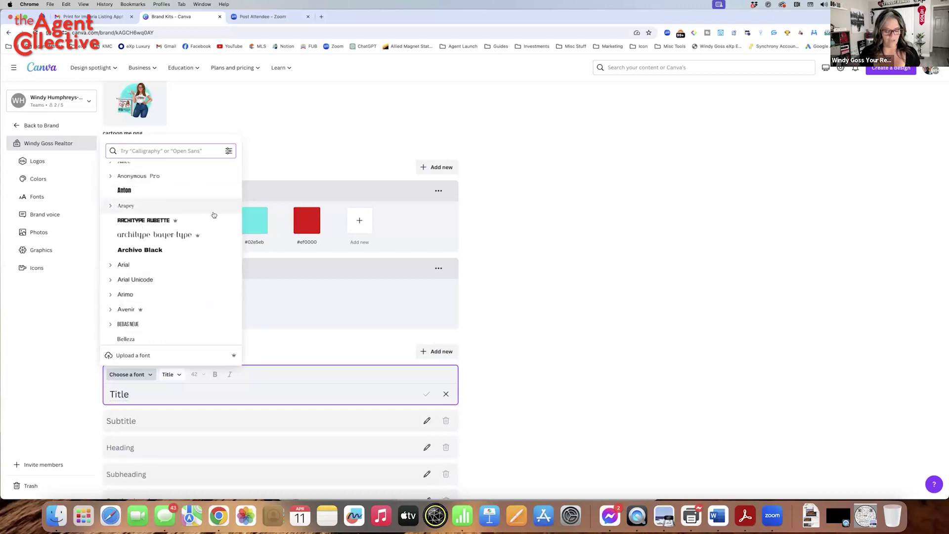
text(script)
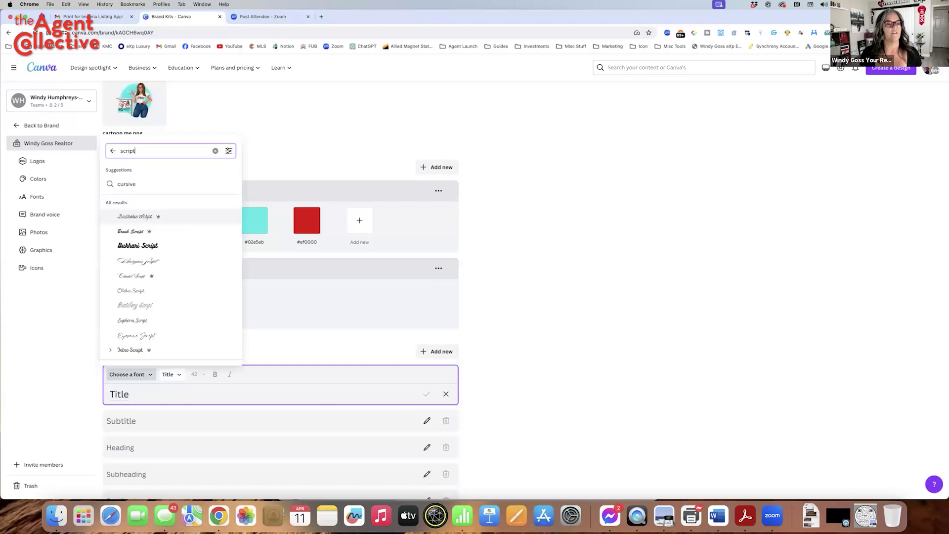
click(151, 335)
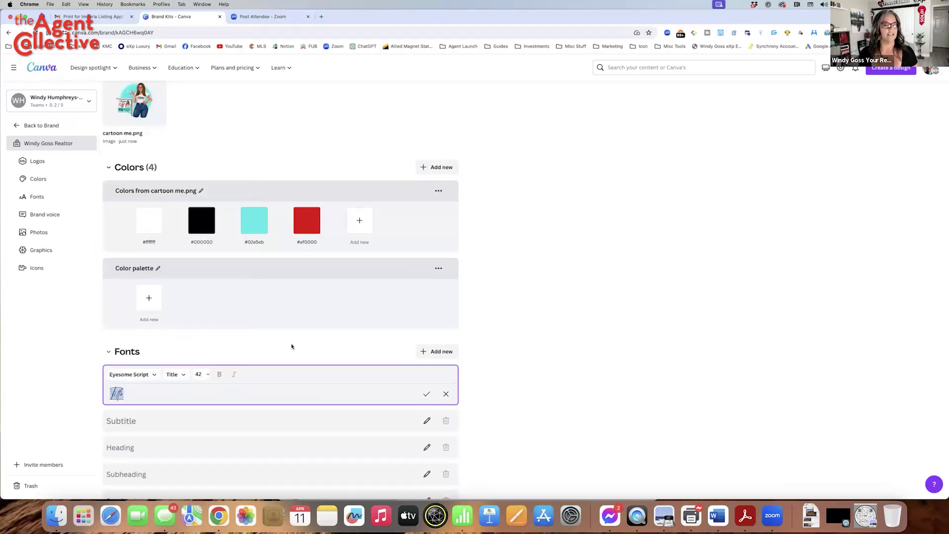
- Clear the previous font search and set the Brand Kit's Subtitle style to Arial
click(184, 425)
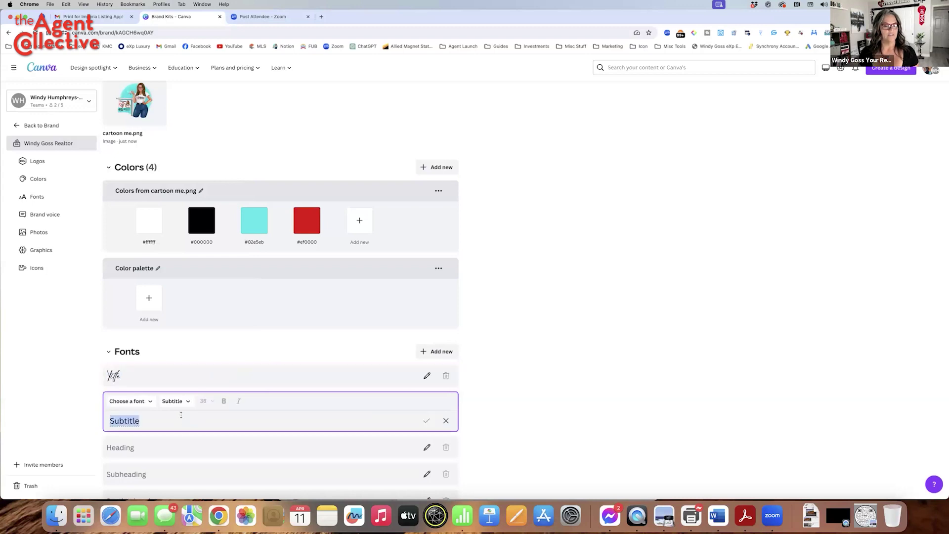
click(138, 404)
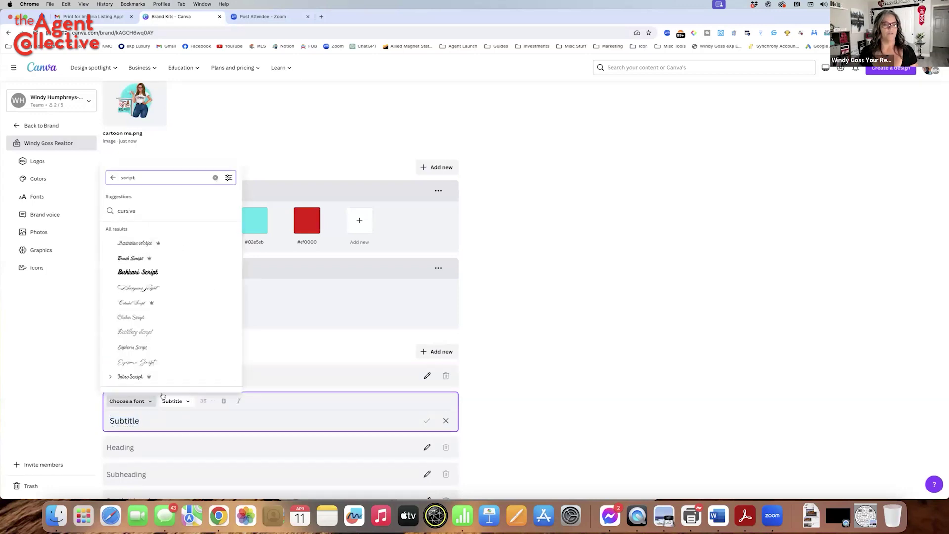
key(BackSpace)
key(BackSpace)
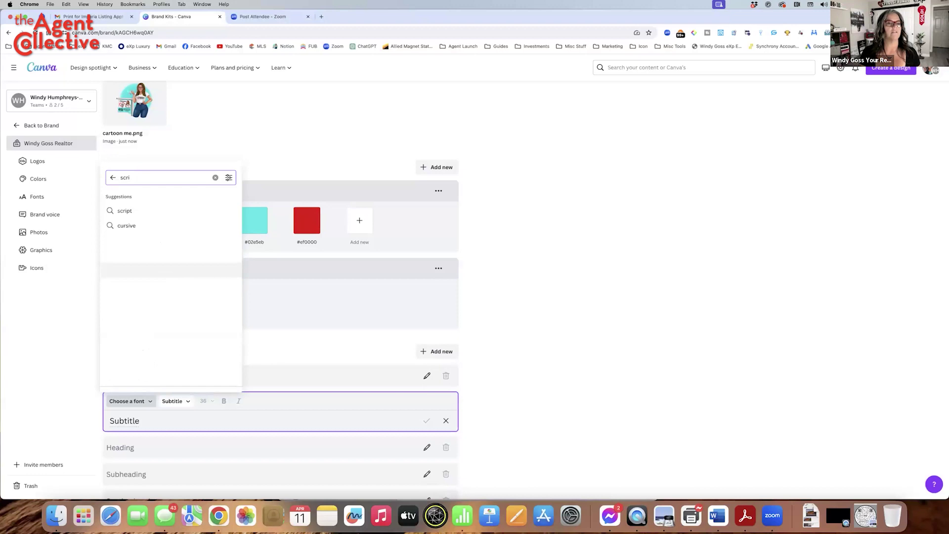
key(BackSpace)
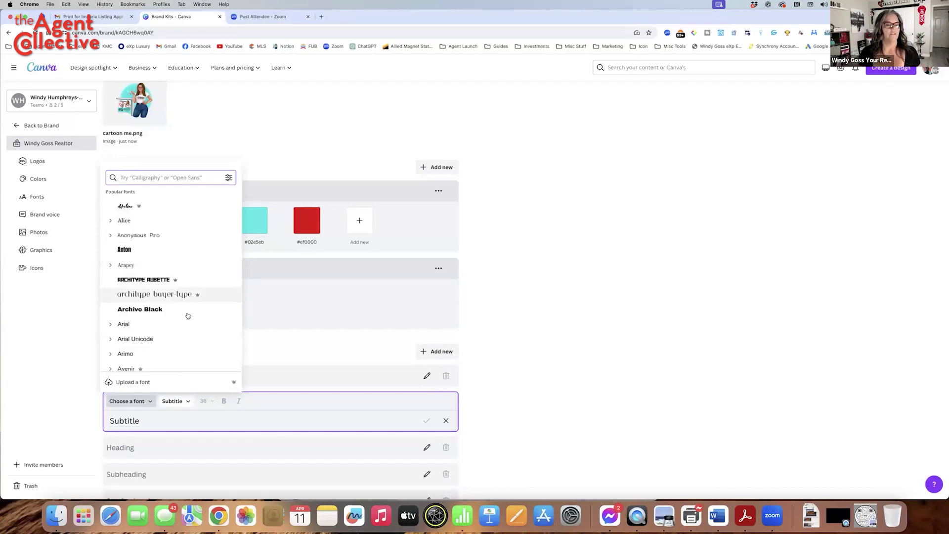
scroll(203, 322, down, 3)
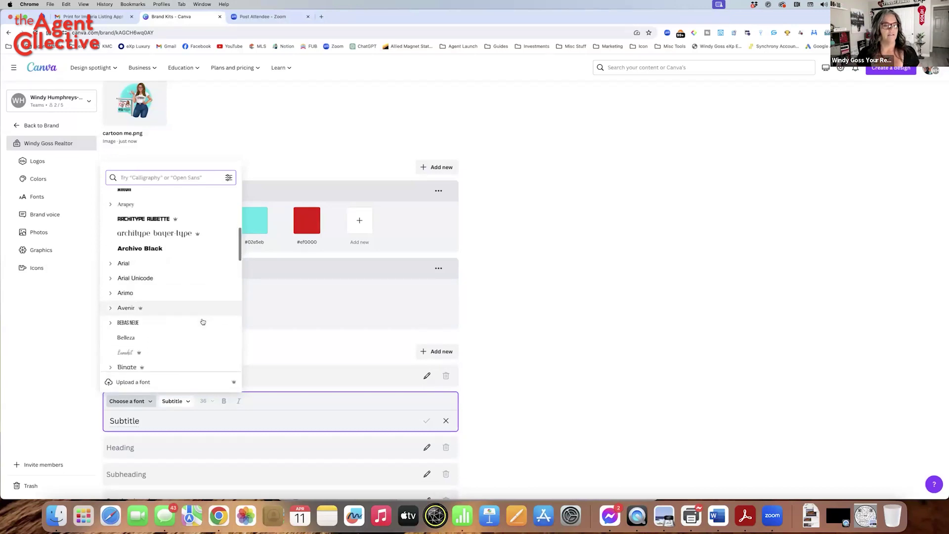
click(144, 259)
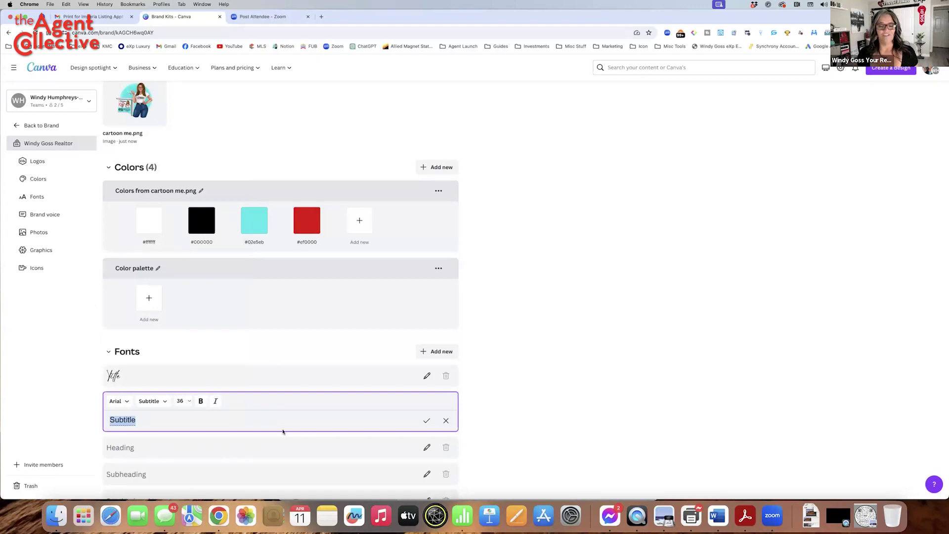
- Open the Brand voice guidelines for editing
scroll(283, 432, down, 3)
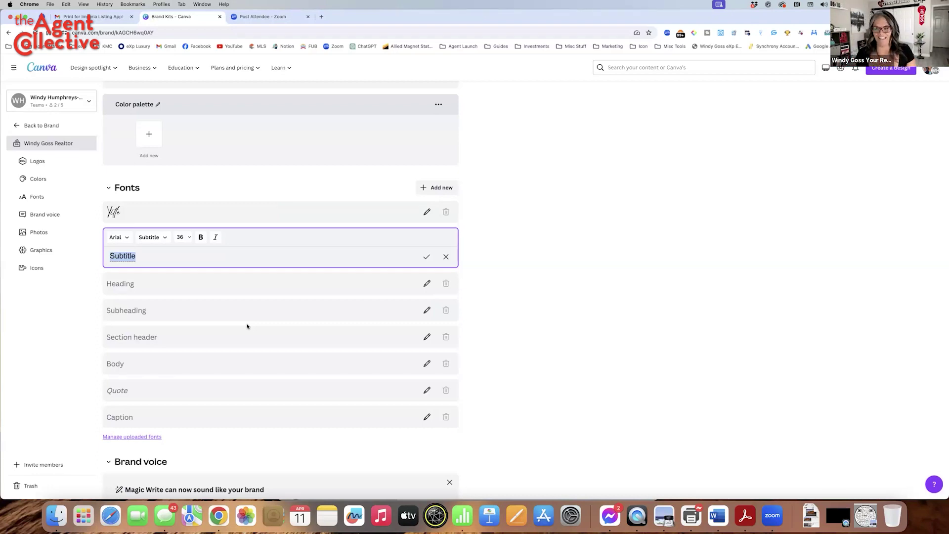
scroll(258, 344, down, 5)
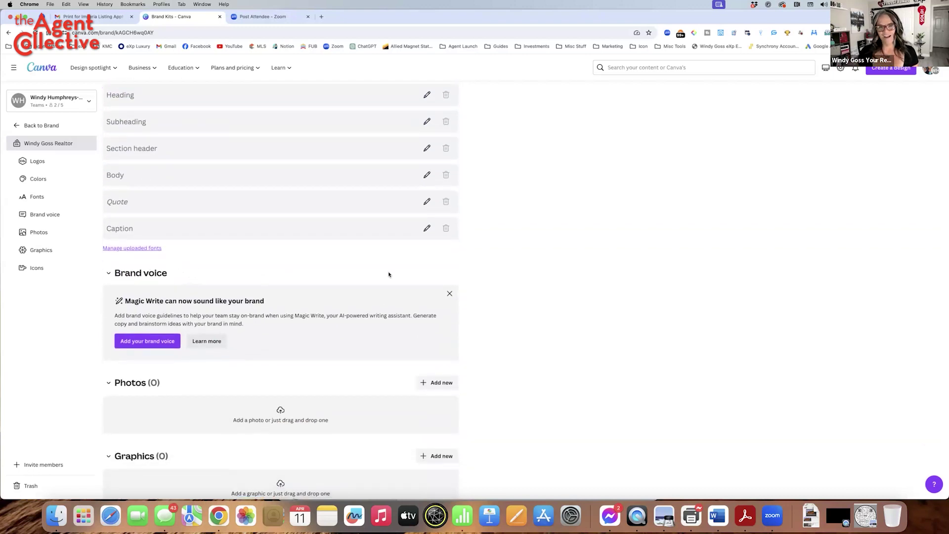
click(145, 342)
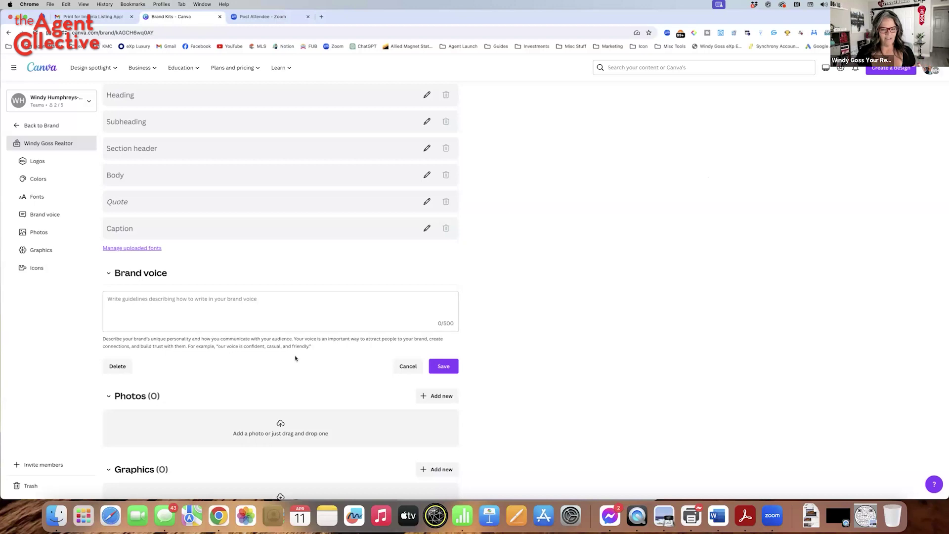
- Upload BombBomb Pic.jpg, broom clean.jpg and Don't Be Scared Cover Pic.jpg to the Brand Kit's photos
scroll(344, 361, down, 2)
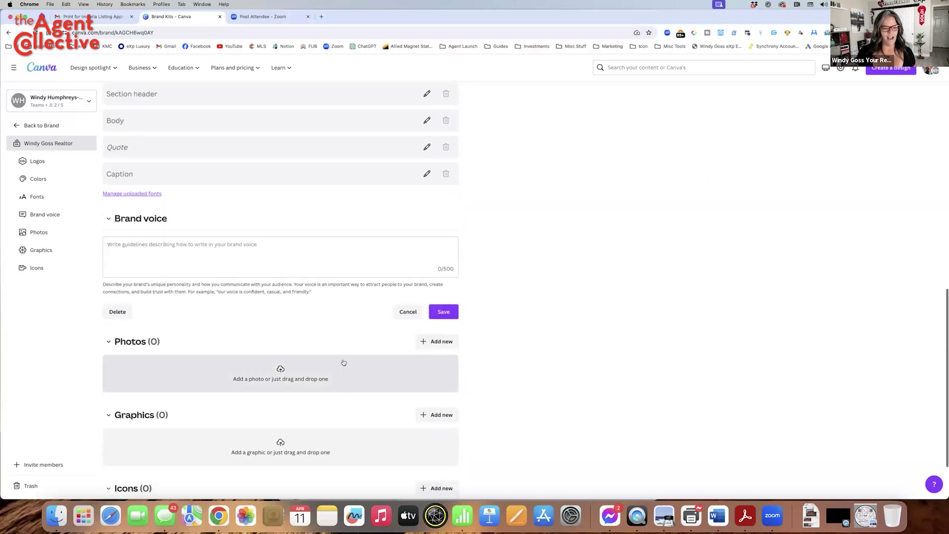
click(307, 365)
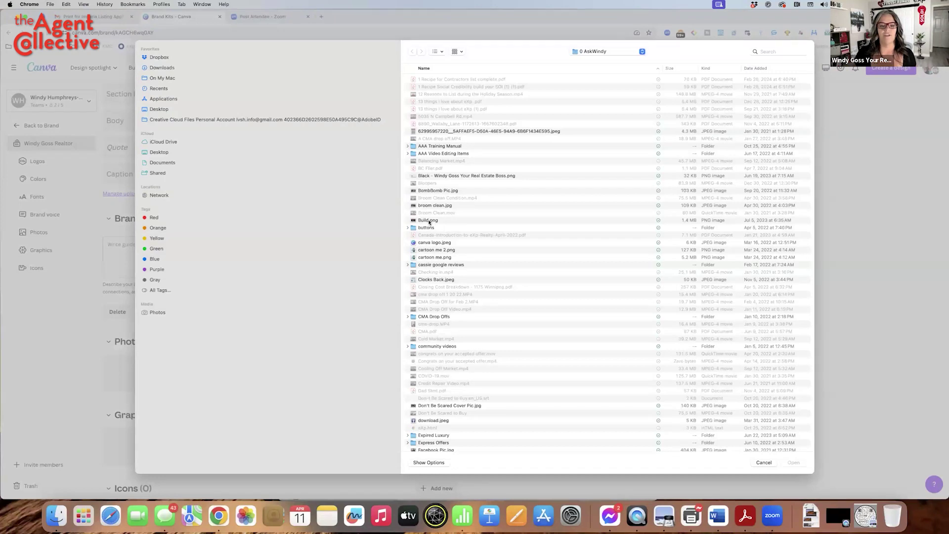
click(430, 205)
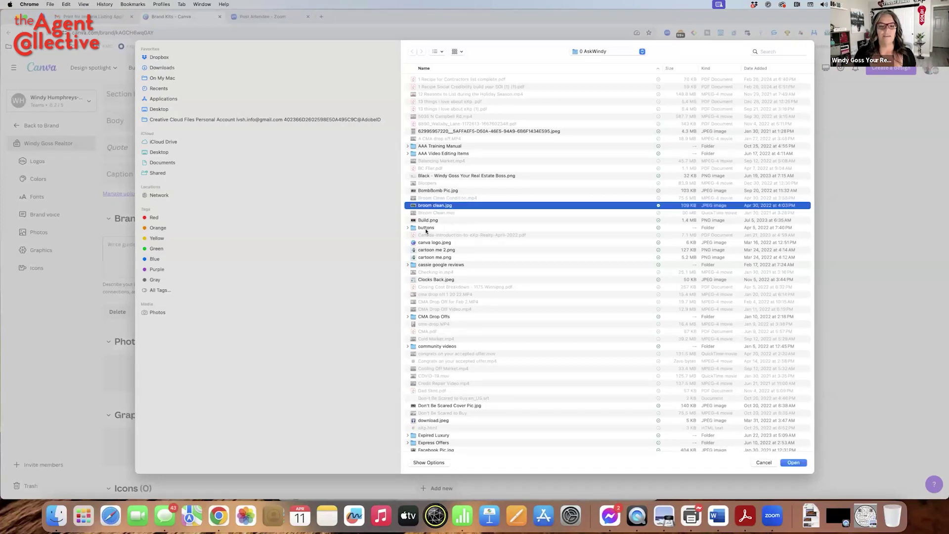
super+click(435, 191)
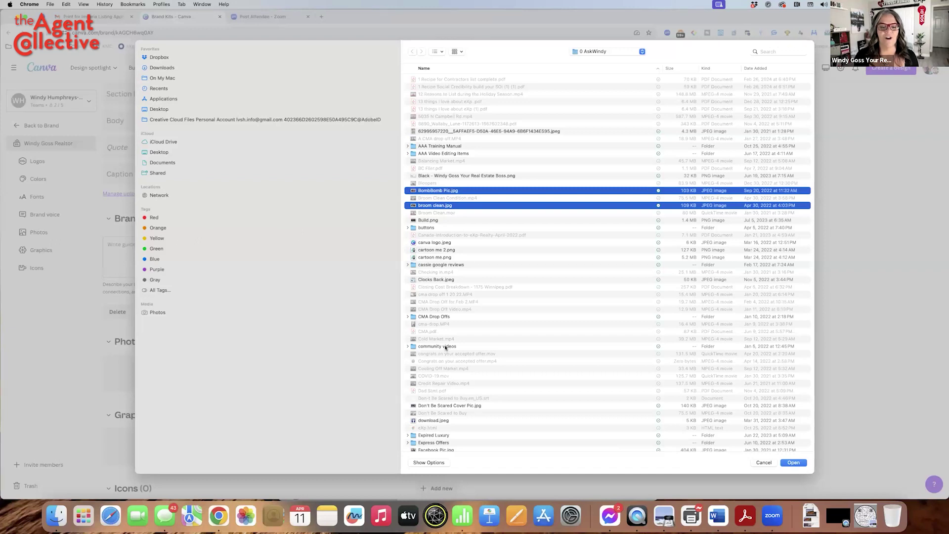
scroll(446, 348, down, 1)
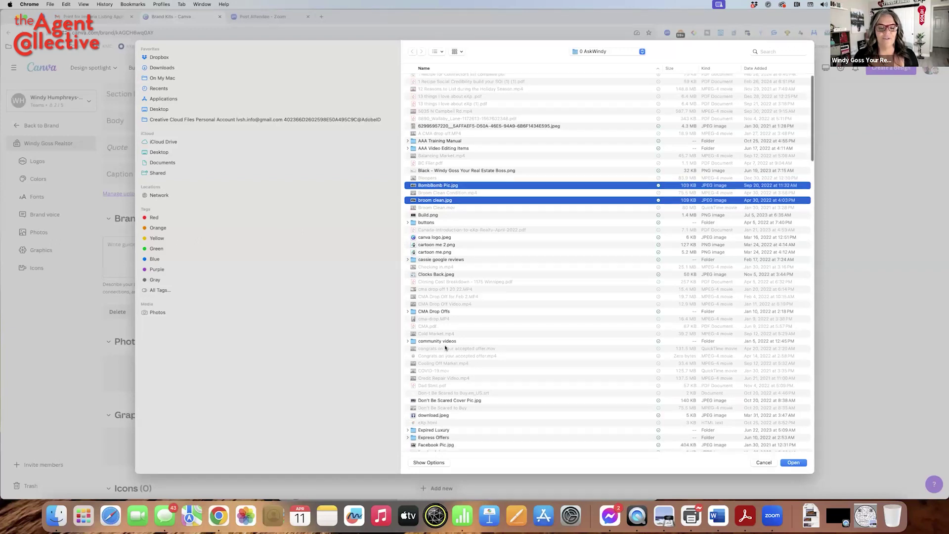
super+click(448, 401)
click(794, 463)
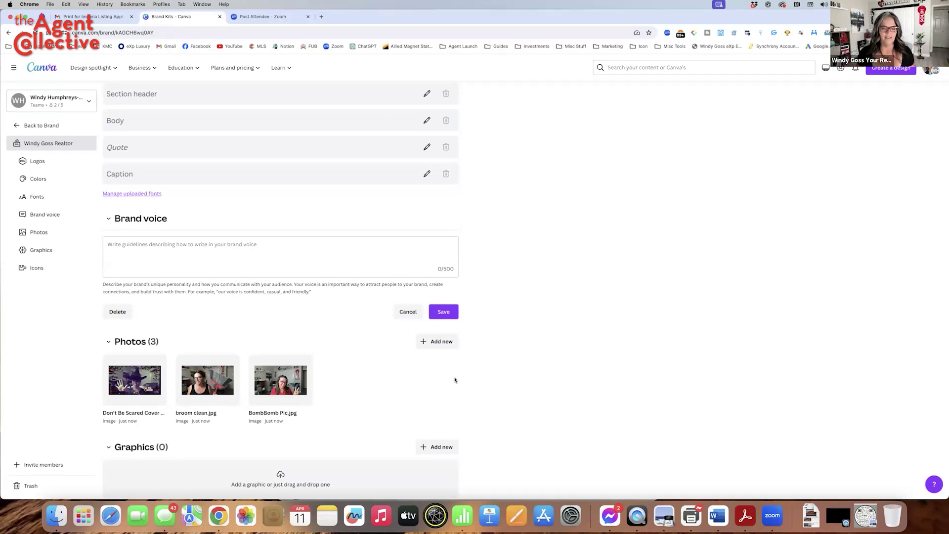
- Return to the home page and open the recent "I have Buyers!" design
scroll(280, 471, down, 2)
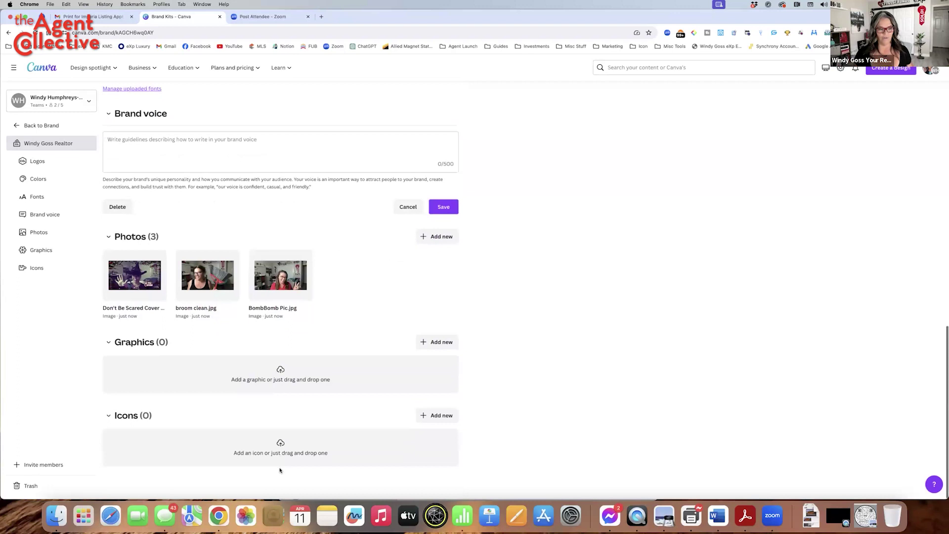
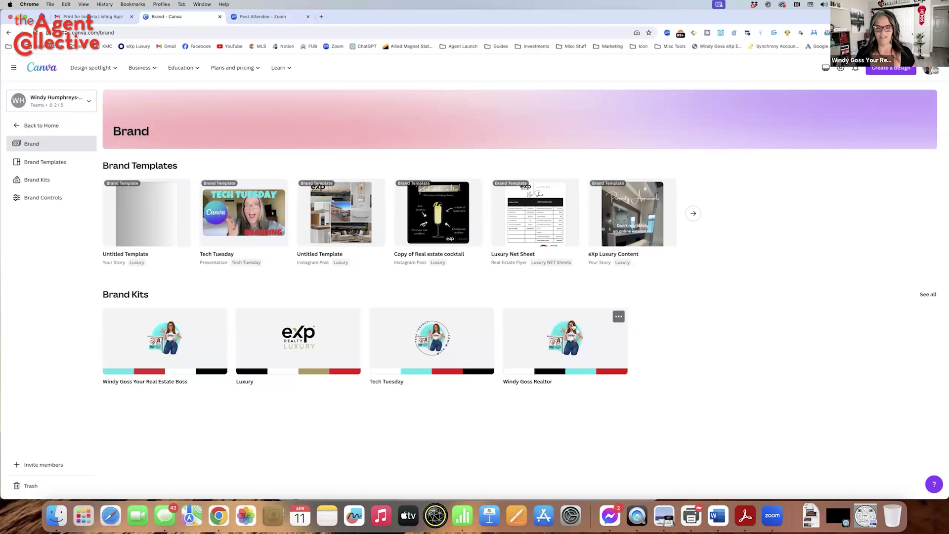
click(31, 128)
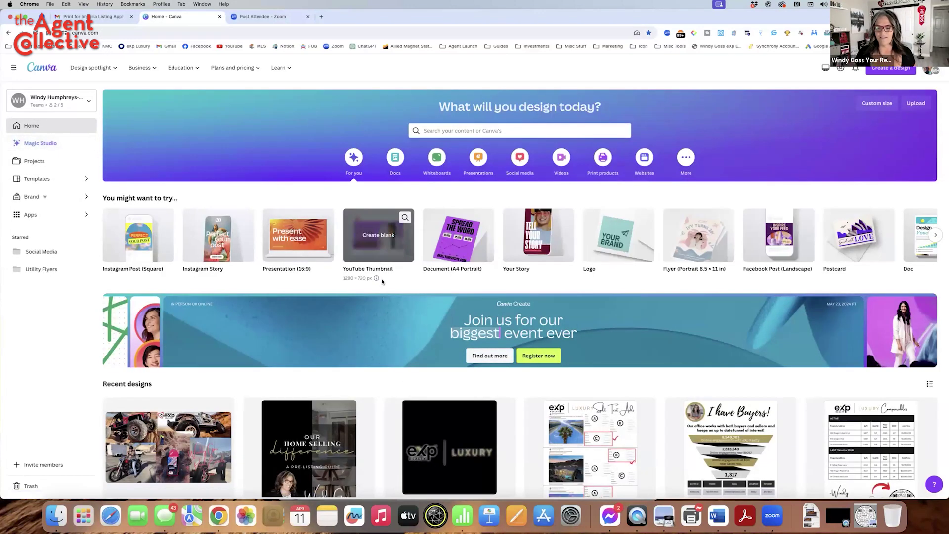
scroll(382, 282, down, 5)
scroll(383, 282, down, 3)
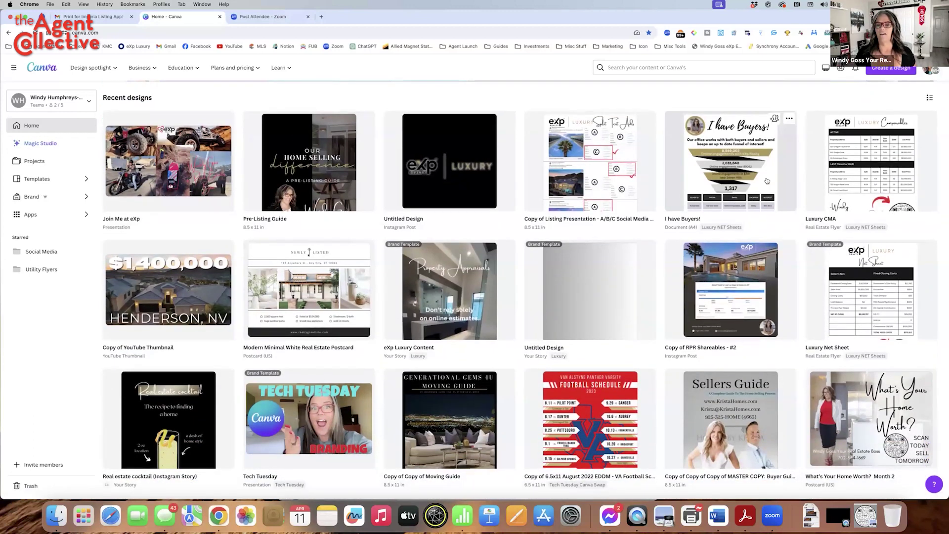
click(724, 195)
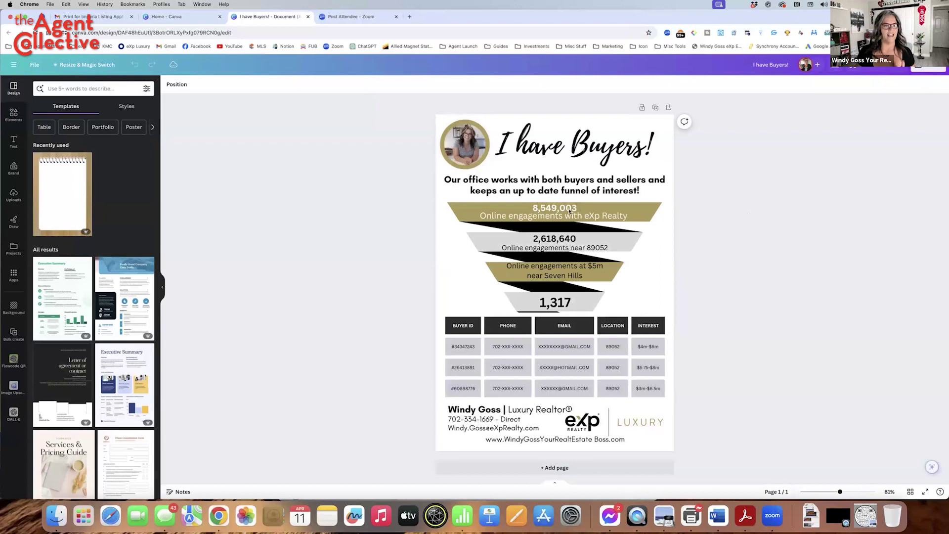
- Switch the design's brand assets from the Luxury kit to the new realtor Brand Kit
click(15, 169)
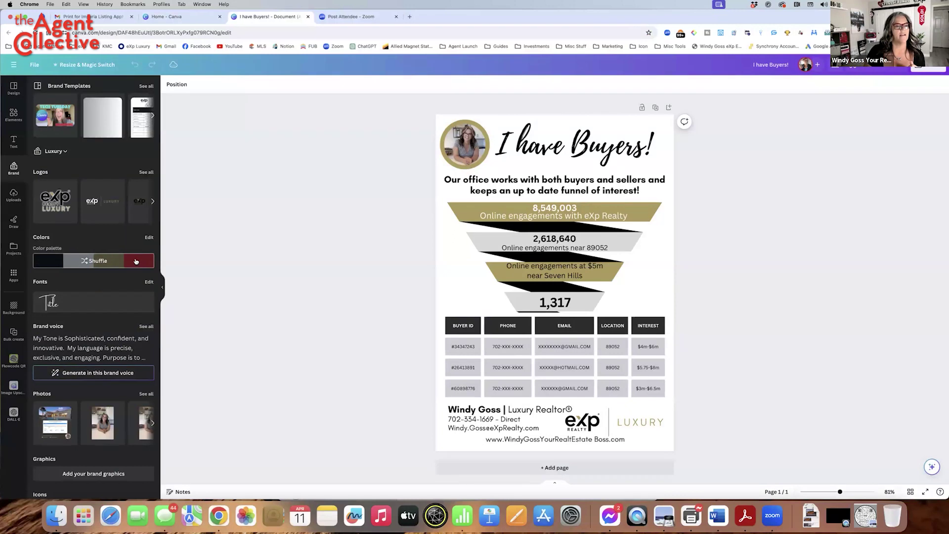
click(57, 151)
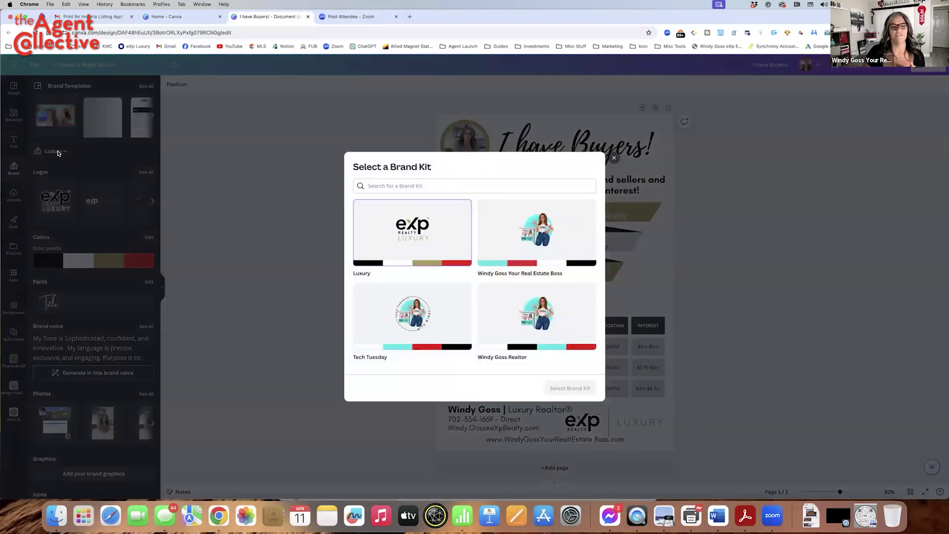
click(563, 331)
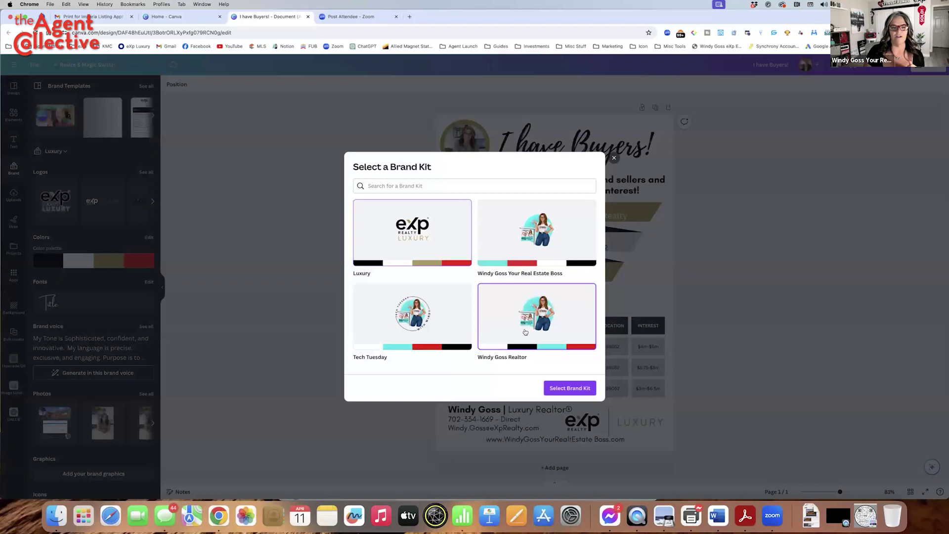
click(589, 388)
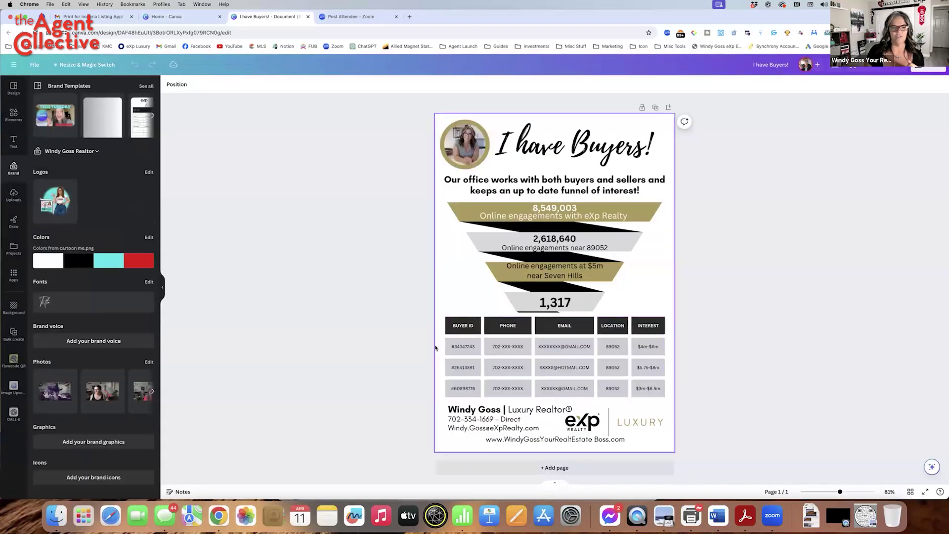
- Apply the Brand Kit's logo color palette to the flyer and shuffle the colors until the text is red and the funnel teal
click(90, 262)
click(92, 263)
click(91, 262)
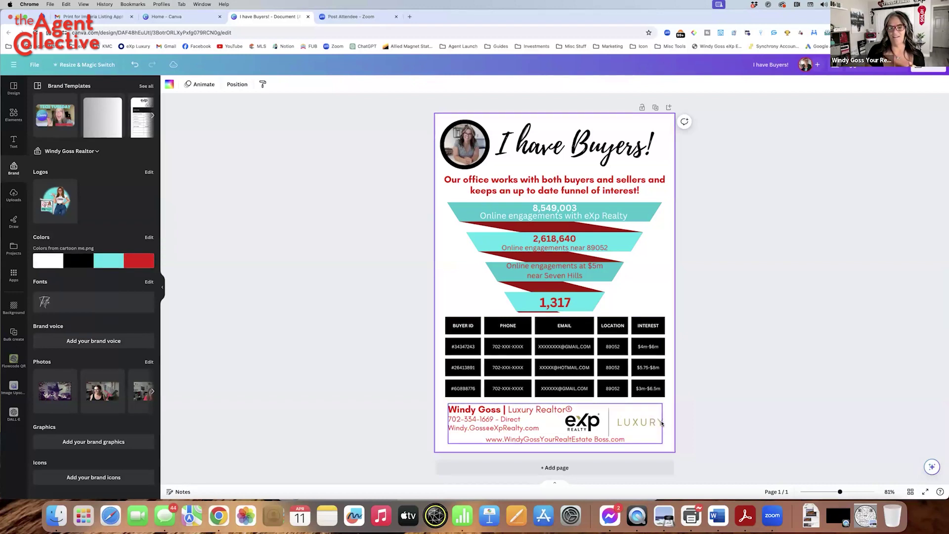
- Narrow the contact details text box to a width of about 154 and delete the eXp Luxury logo beside it
click(642, 423)
click(642, 422)
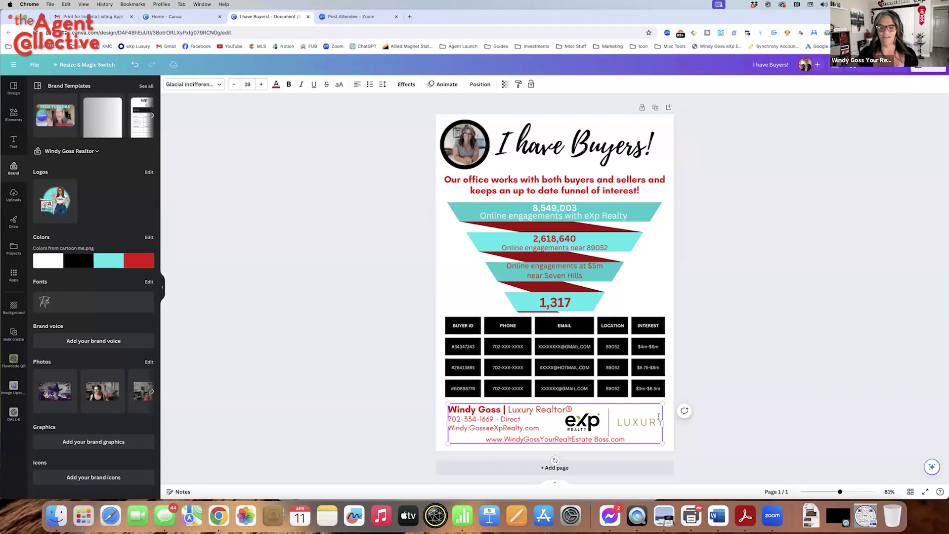
drag(653, 424, 623, 424)
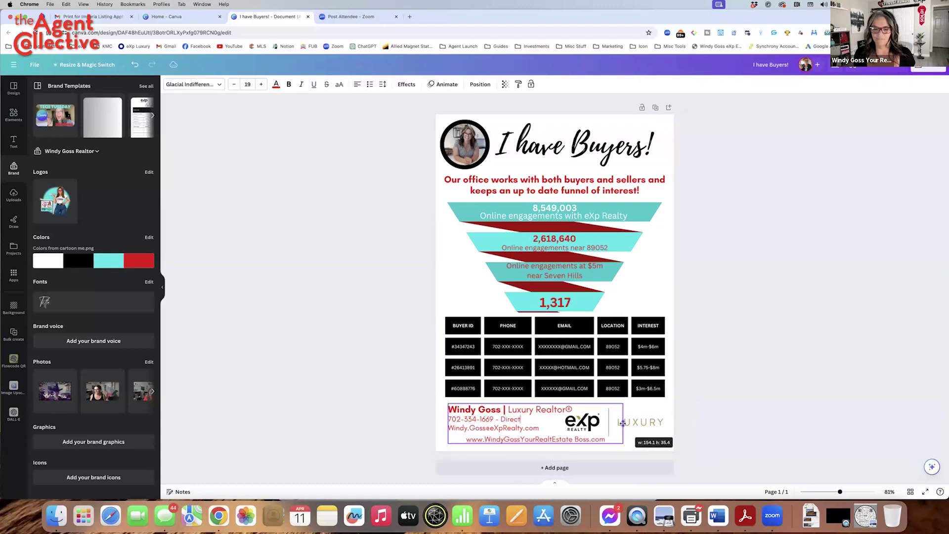
click(652, 433)
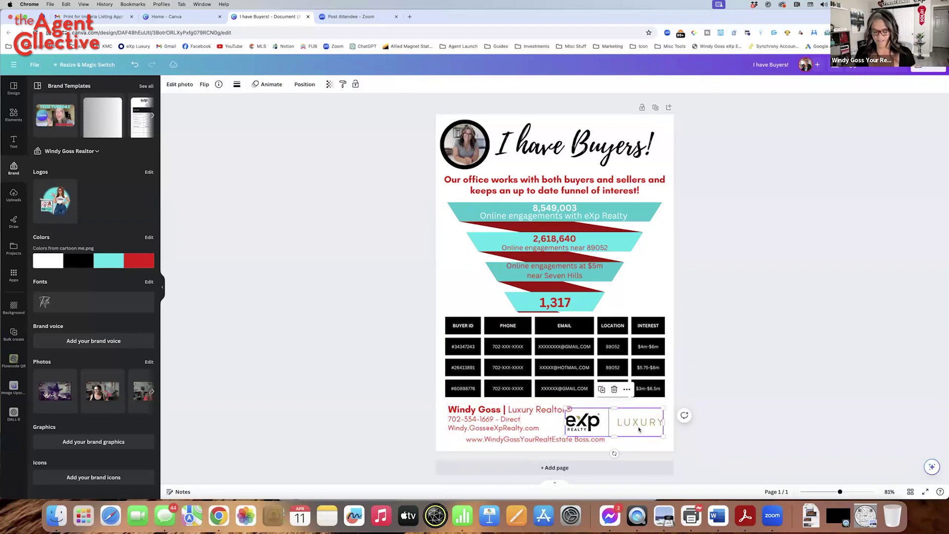
key(Delete)
- Add the Brand Kit's cartoon logo to the flyer, shrink it and place it in the page's lower right corner
click(60, 209)
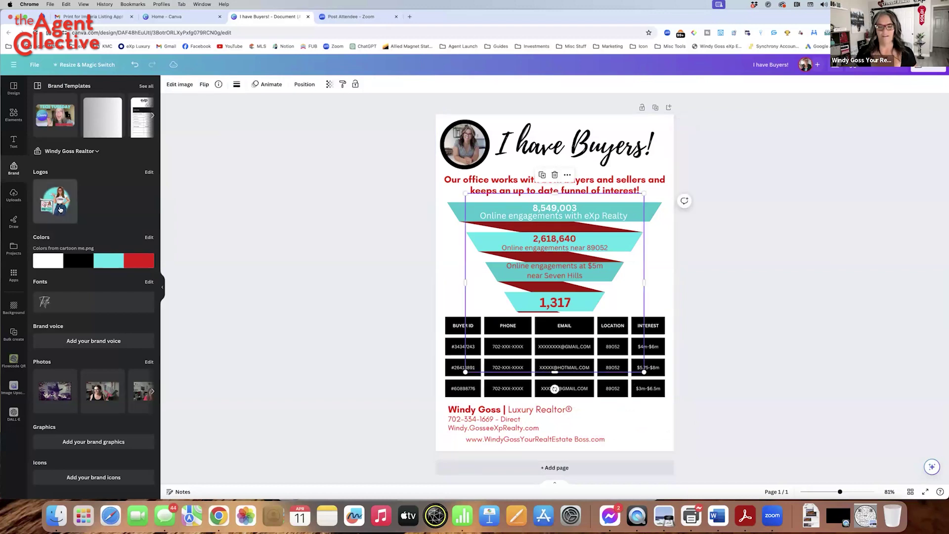
drag(472, 200, 596, 318)
drag(622, 347, 643, 428)
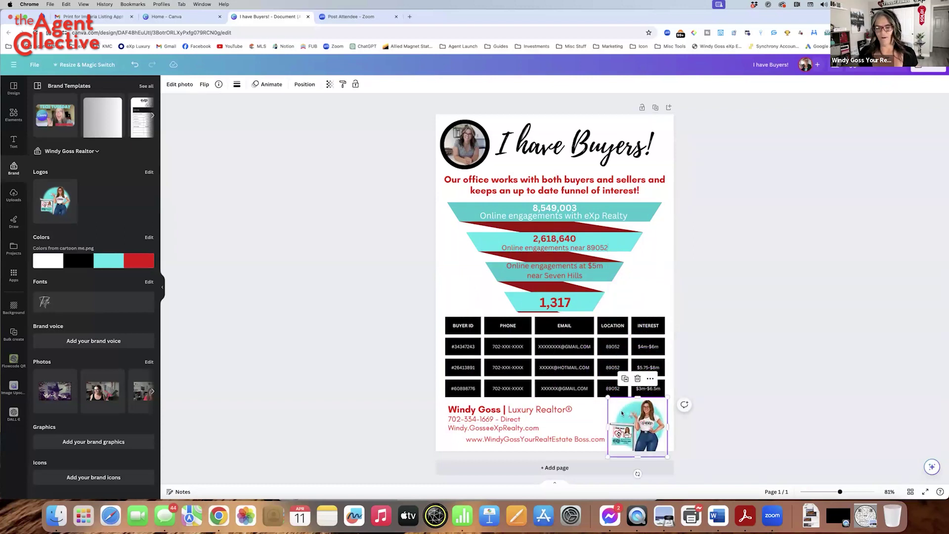
drag(608, 397, 641, 421)
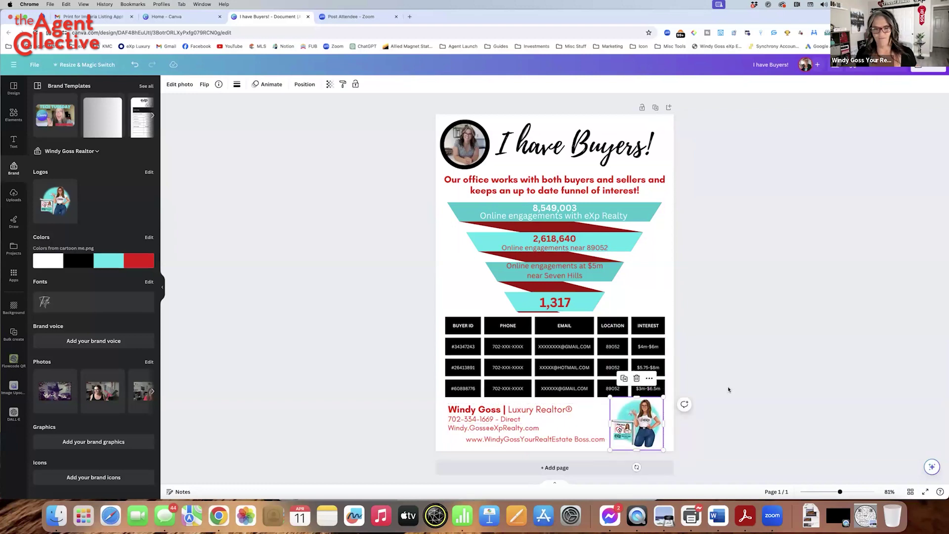
click(728, 388)
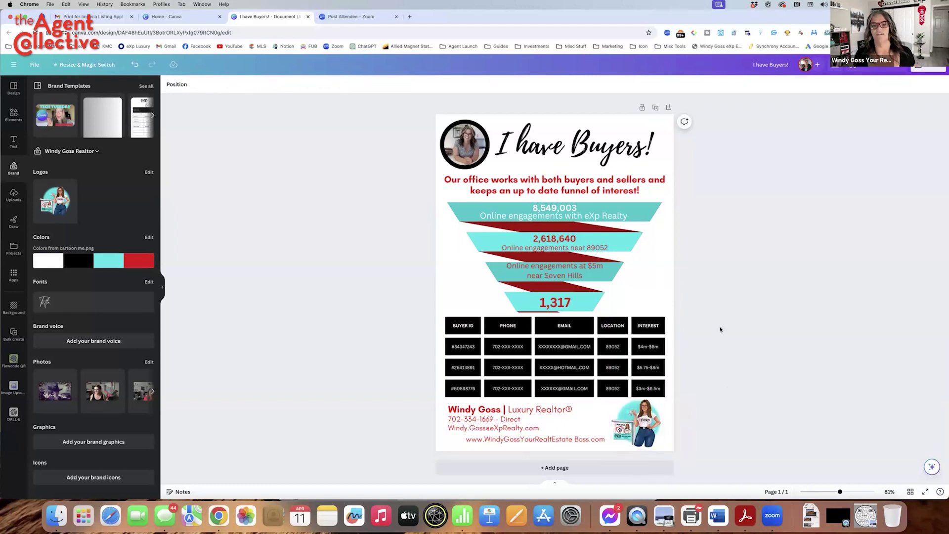
- Try out the Brand Kit's Title font by adding a title text to the flyer, and delete that text
click(550, 183)
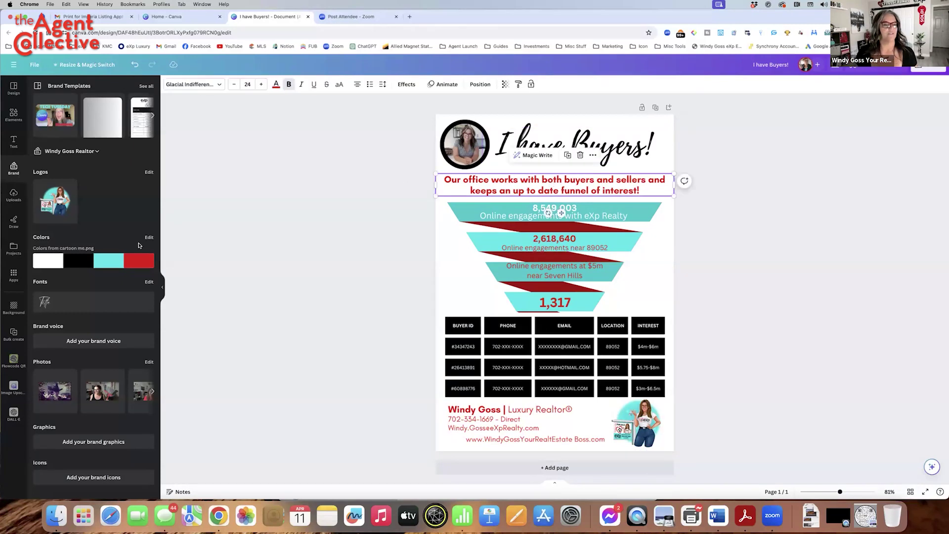
click(59, 302)
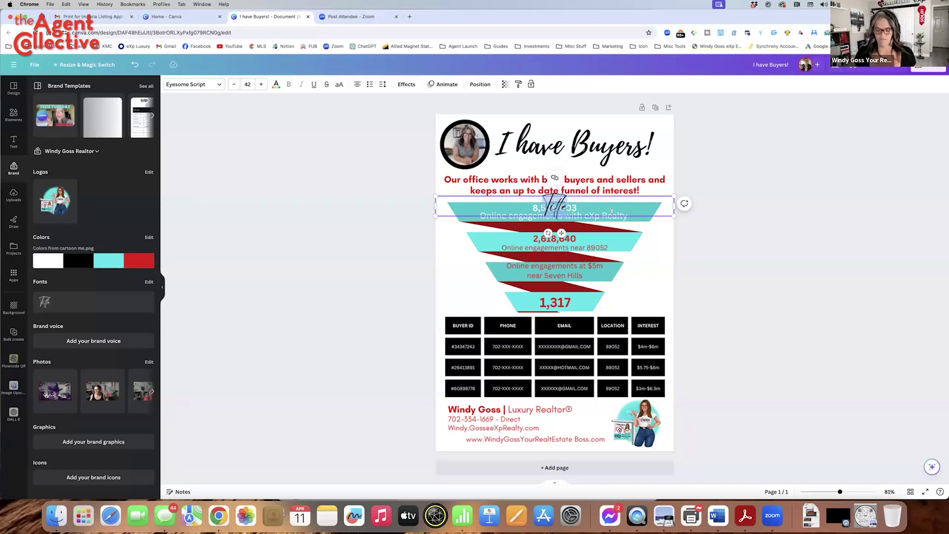
key(BackSpace)
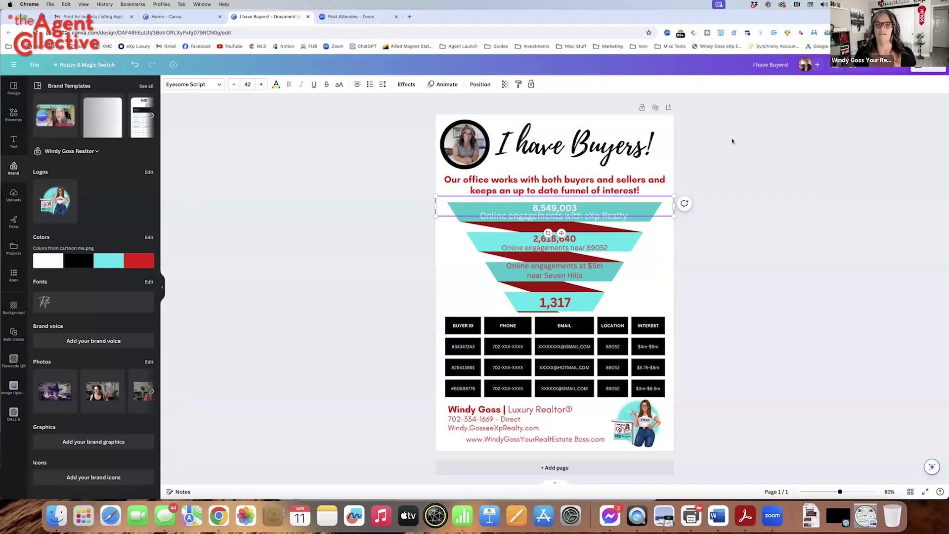
- Try to apply the Brand Kit's Title font to the "I have Buyers!" heading, and delete the extra empty text box
click(595, 149)
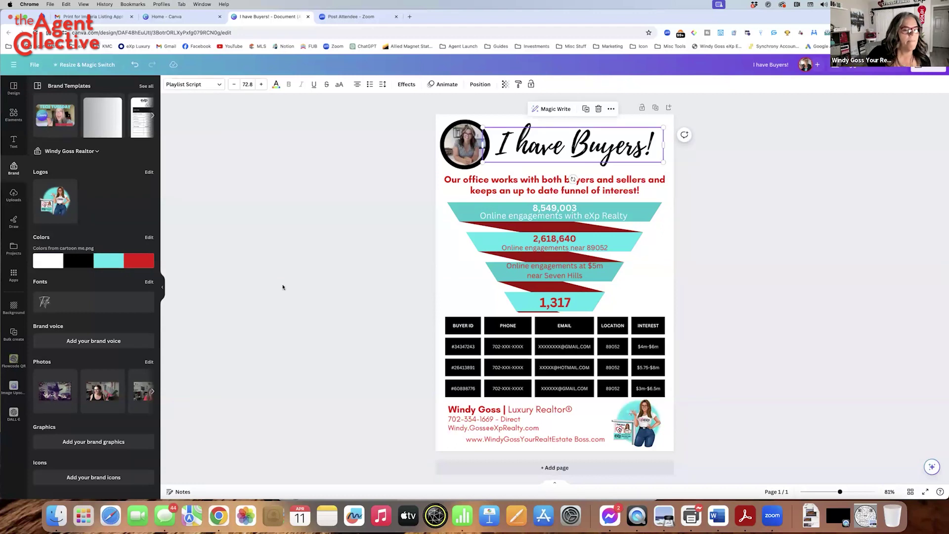
click(554, 145)
triple_click(561, 144)
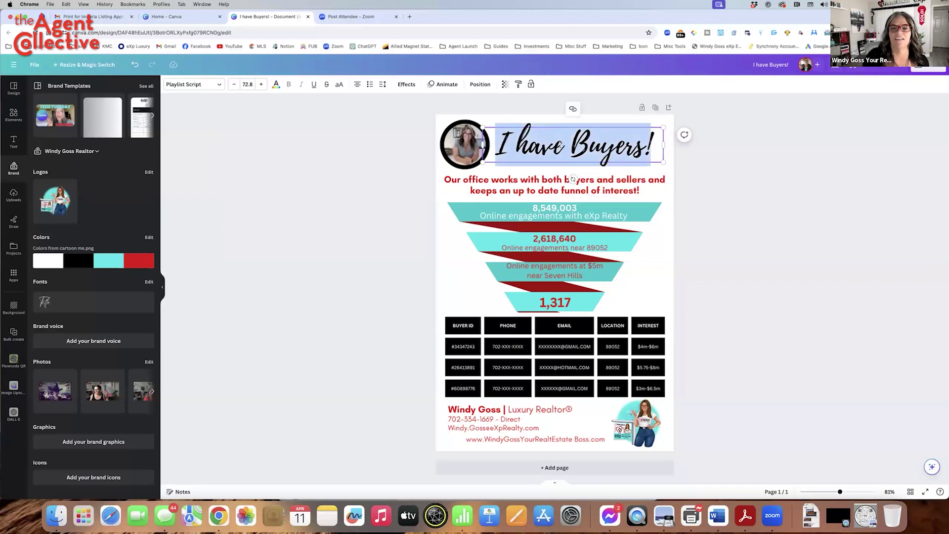
click(104, 307)
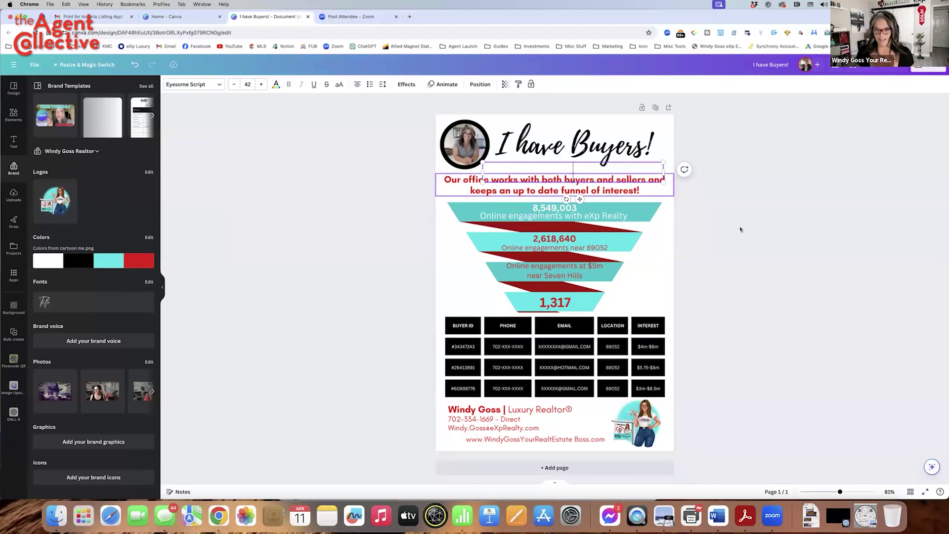
key(Delete)
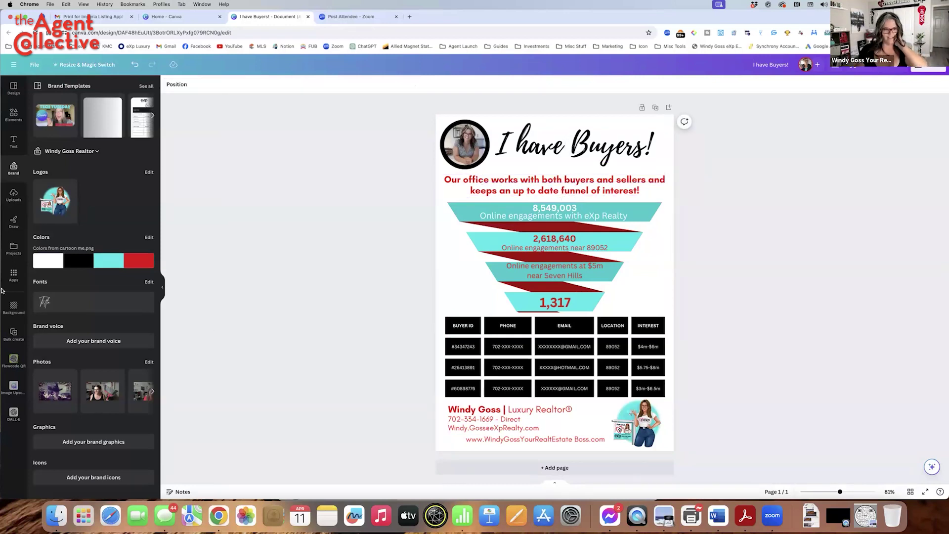
- Try out a Brand Kit photo by adding it to the flyer and deleting it, and browse the uploaded images
click(98, 391)
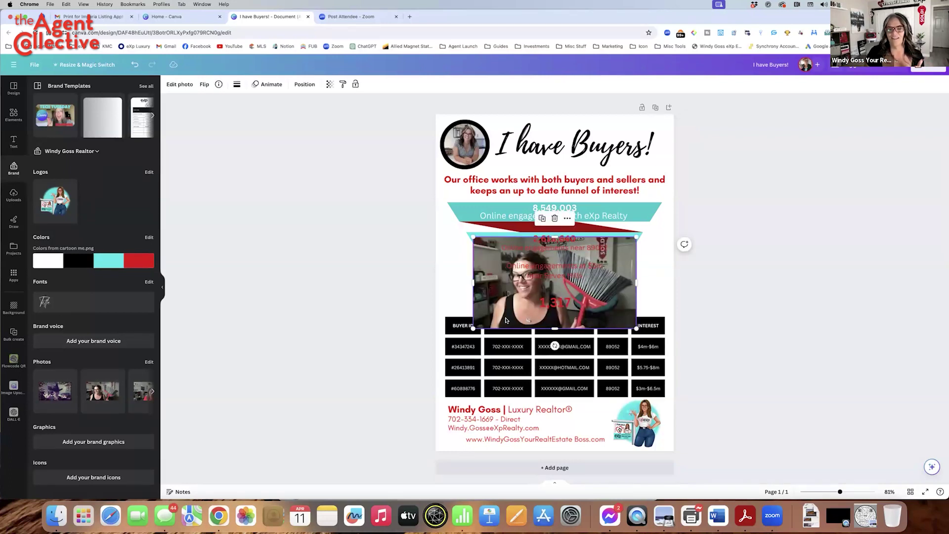
click(555, 218)
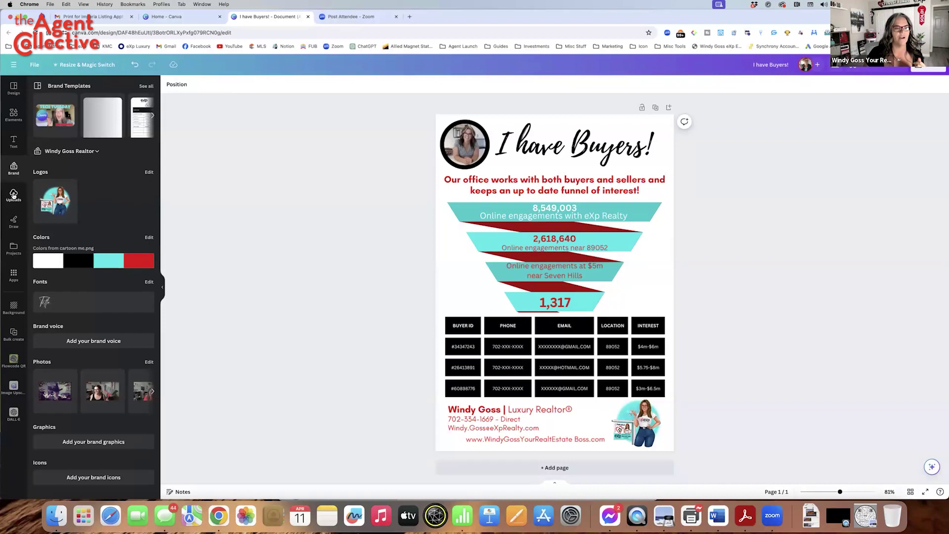
click(14, 196)
scroll(87, 282, down, 10)
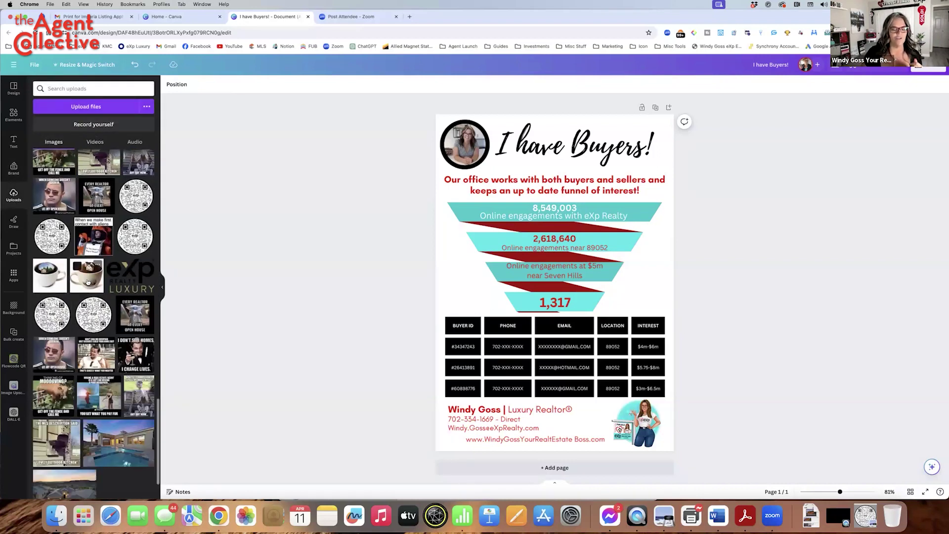
scroll(87, 281, down, 10)
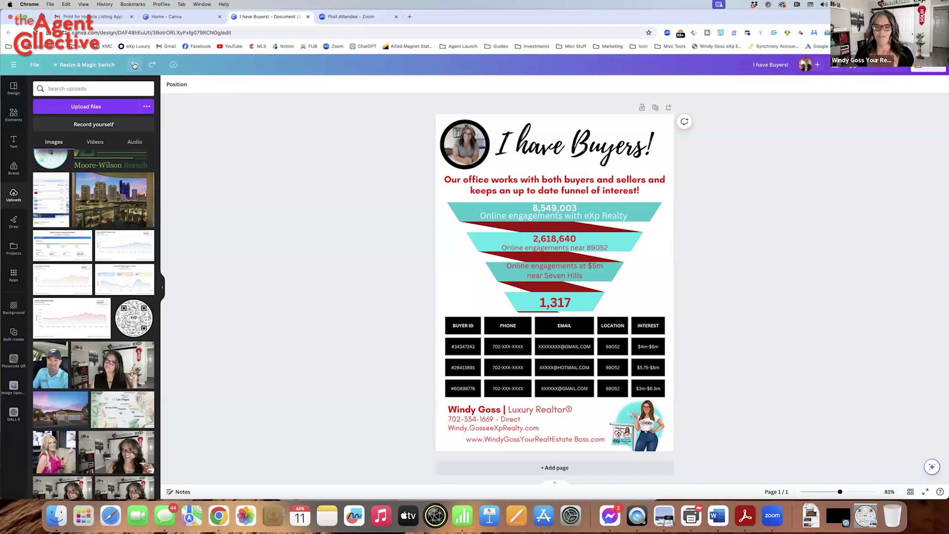
- Undo all branding changes on the flyer back to its original gold and black design, and return to the home page
click(134, 65)
click(134, 65)
click(135, 66)
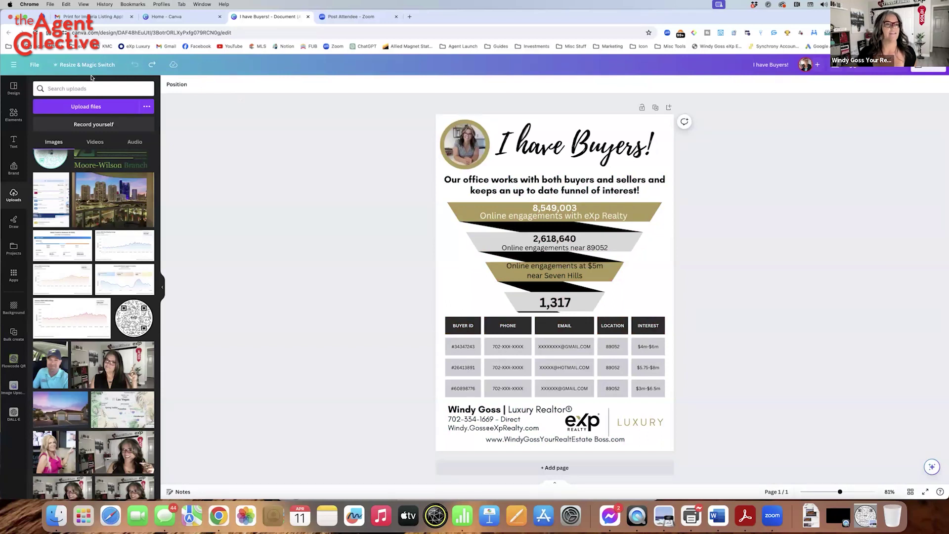
click(13, 66)
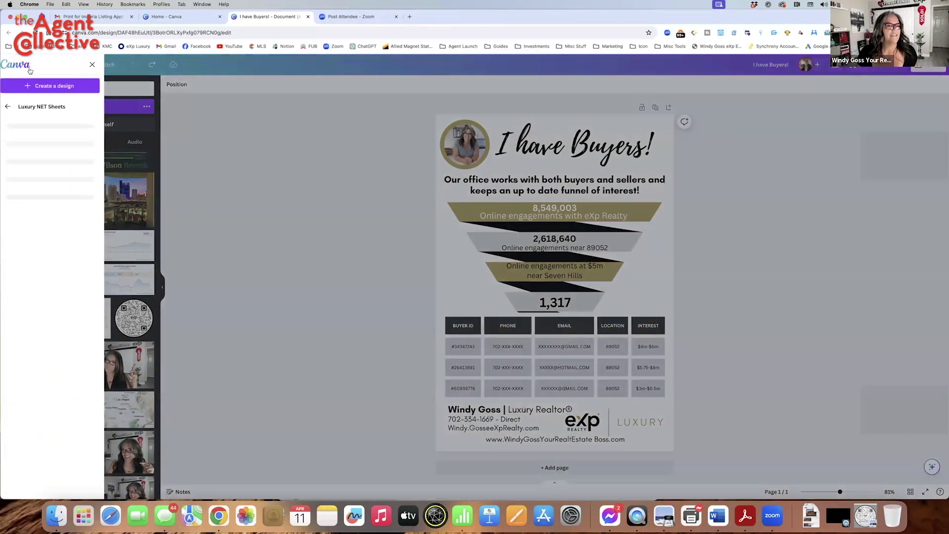
click(14, 108)
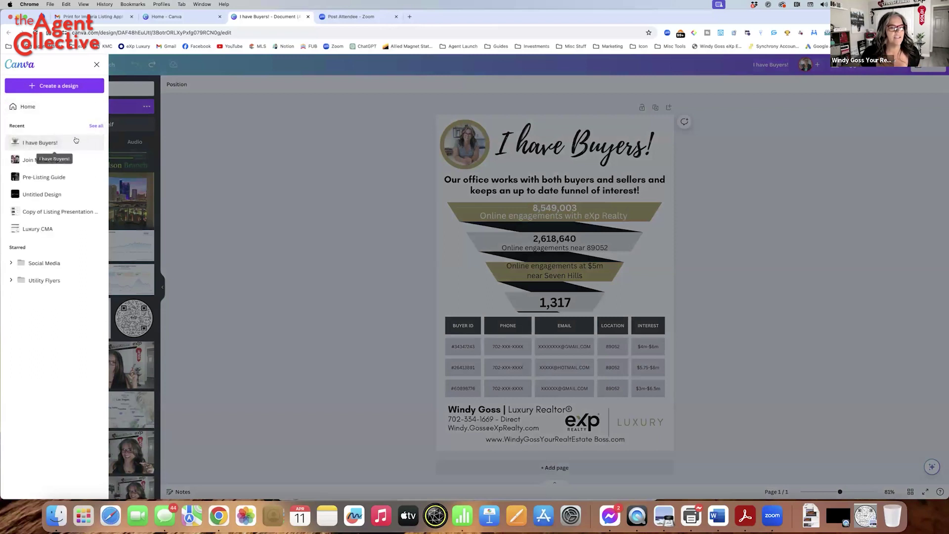
click(27, 107)
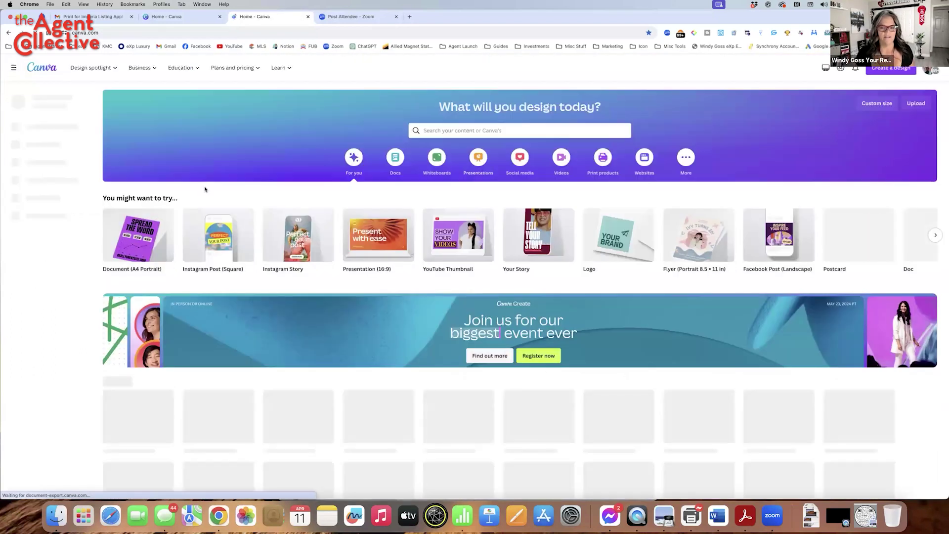
scroll(461, 361, down, 2)
scroll(461, 361, down, 5)
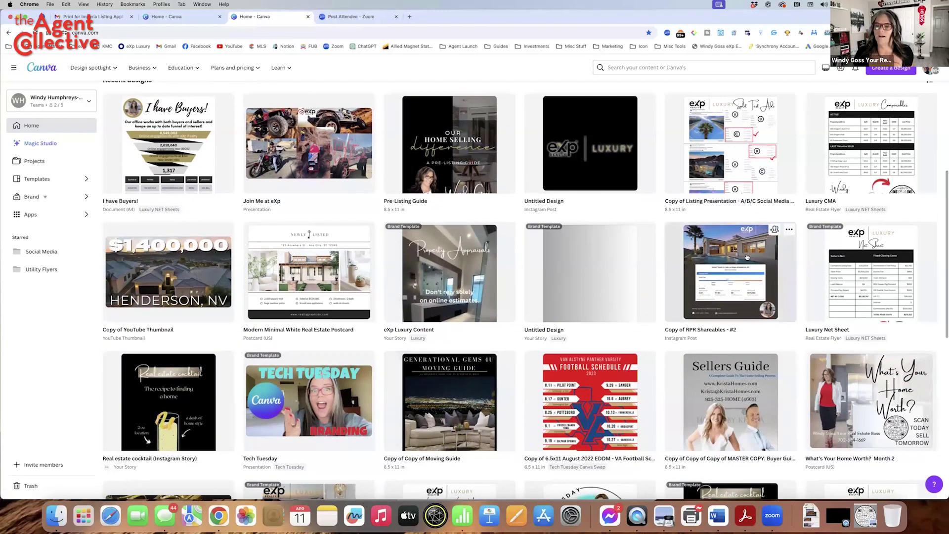
click(690, 296)
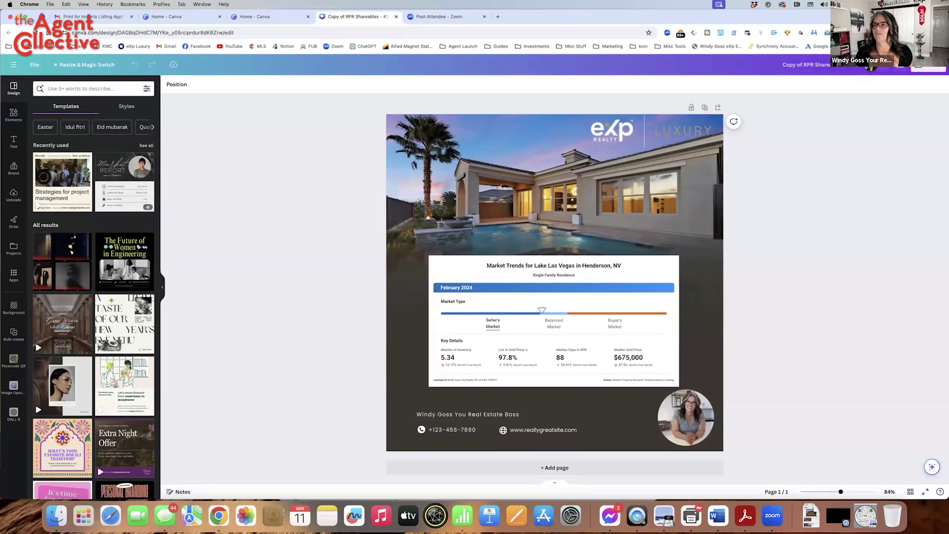
click(929, 65)
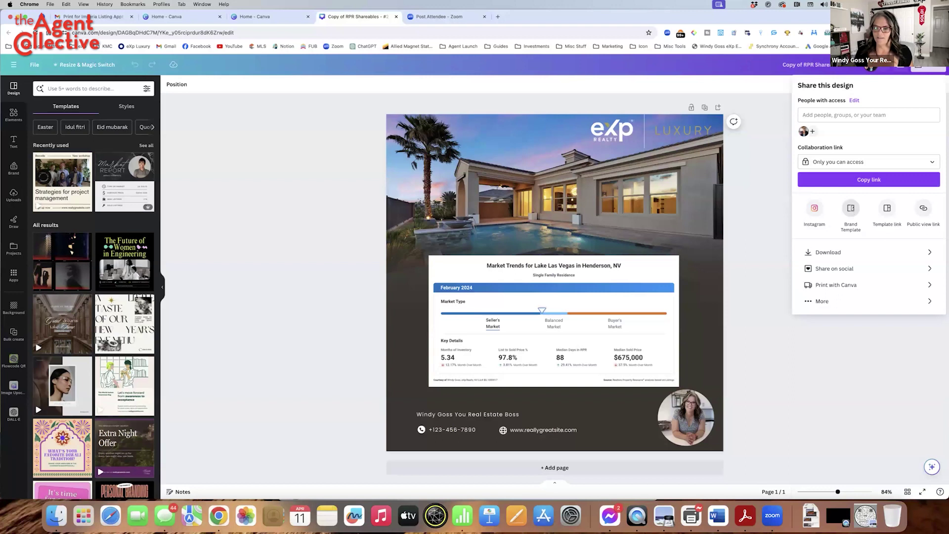
click(851, 208)
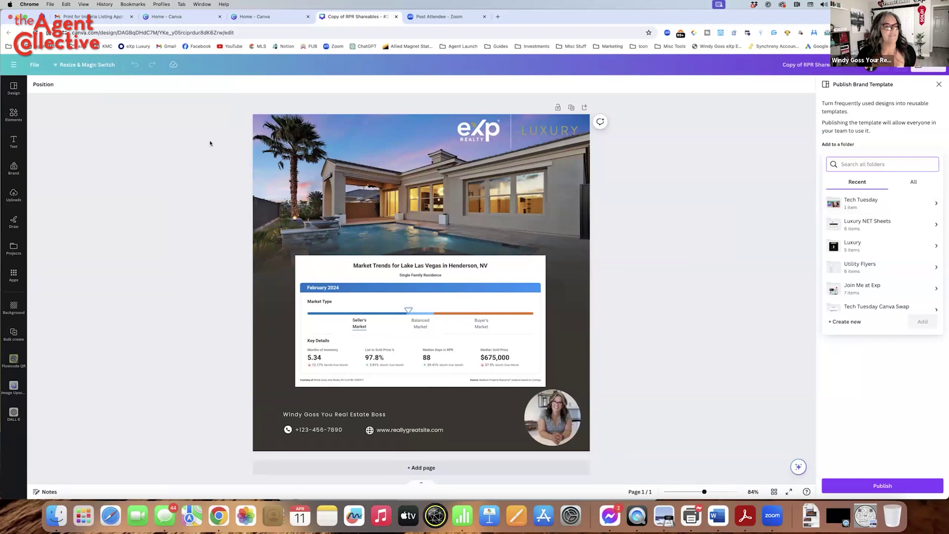
click(12, 63)
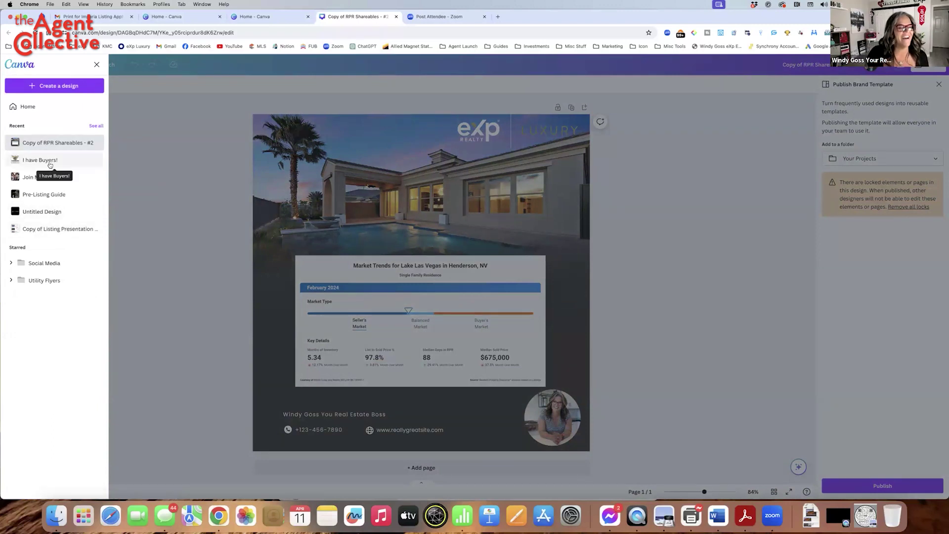
click(25, 109)
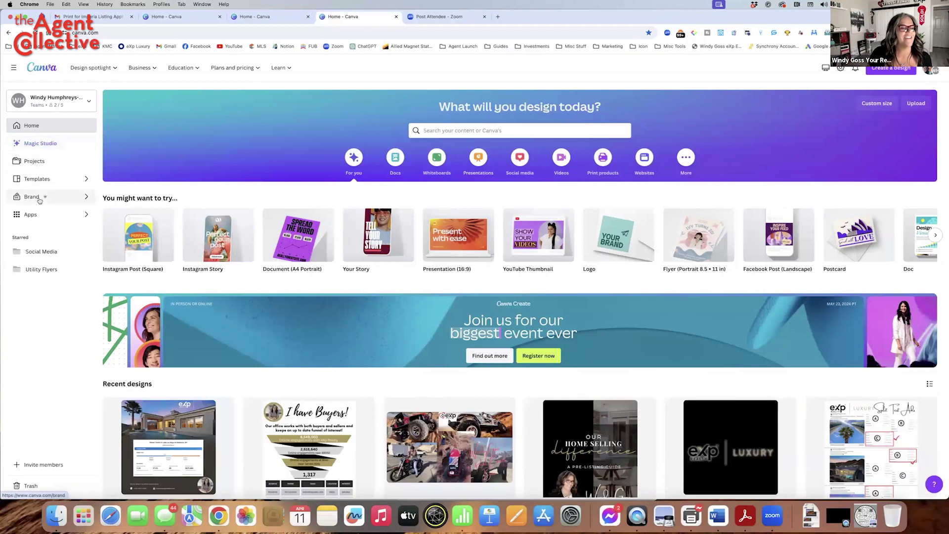
- Open the realtor's Brand Kit and add it to a new folder with the same name as the kit
click(39, 197)
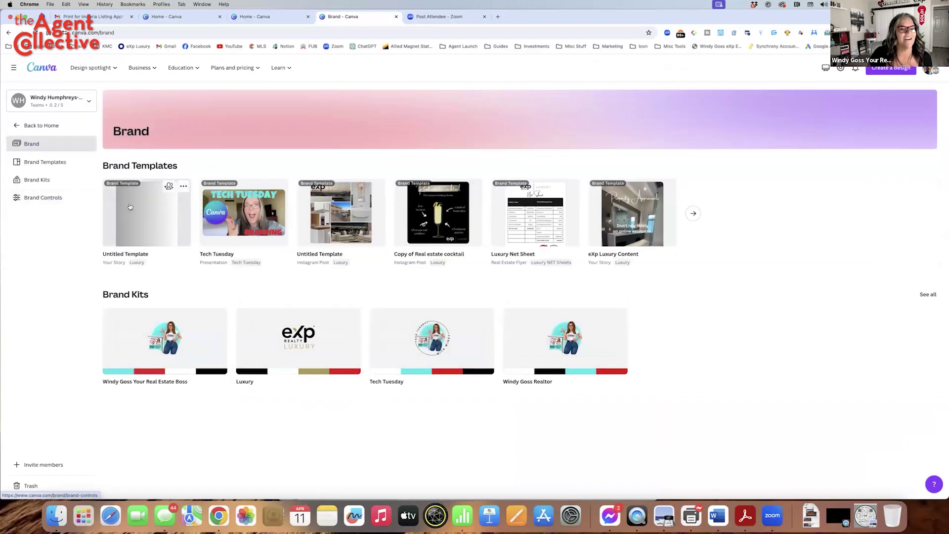
click(563, 351)
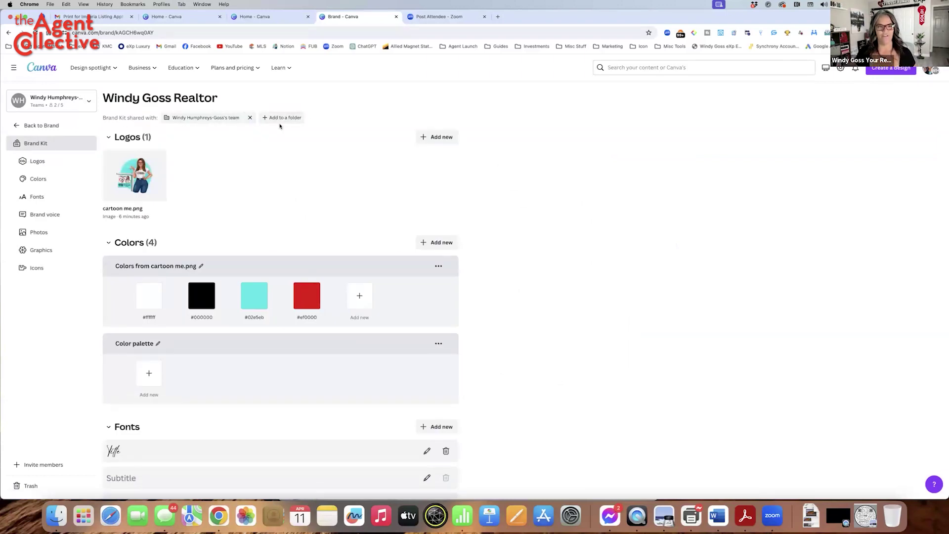
click(285, 118)
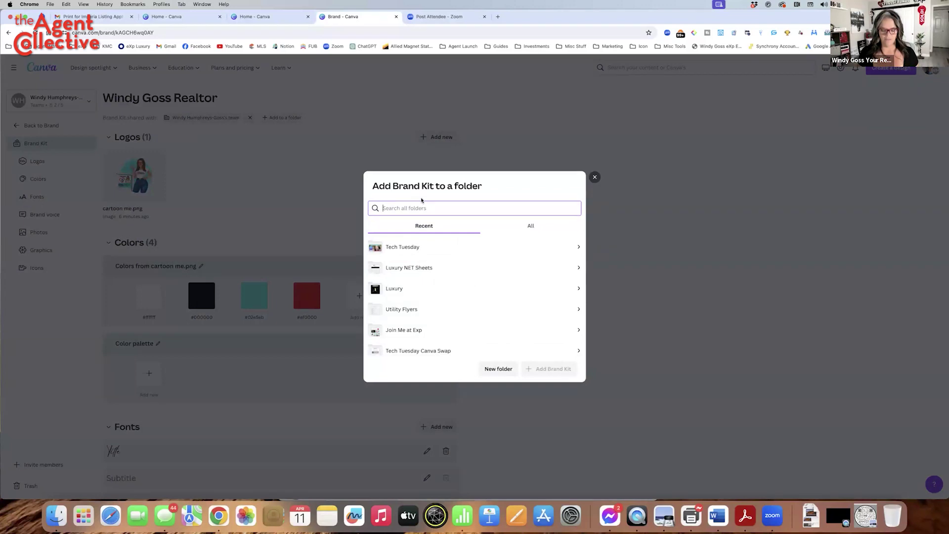
text(windy Goss )
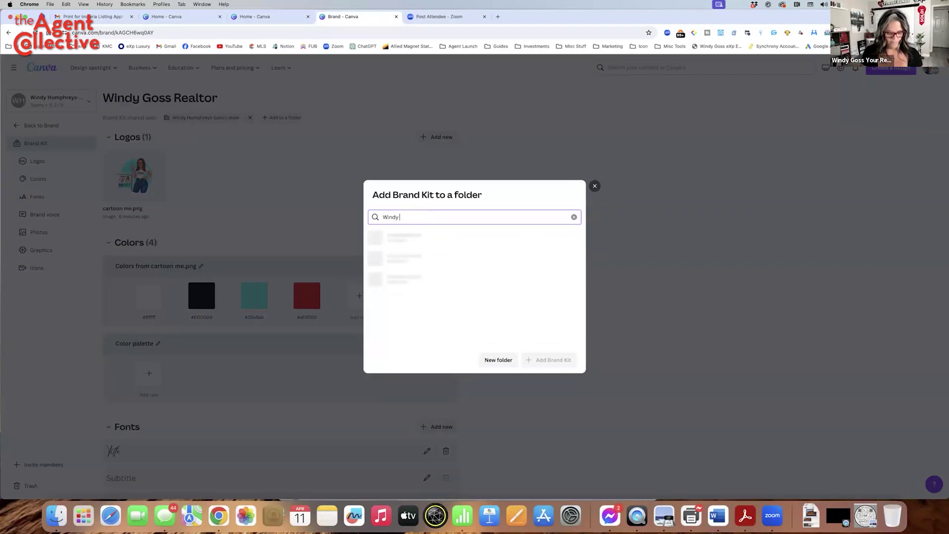
text(Realtor)
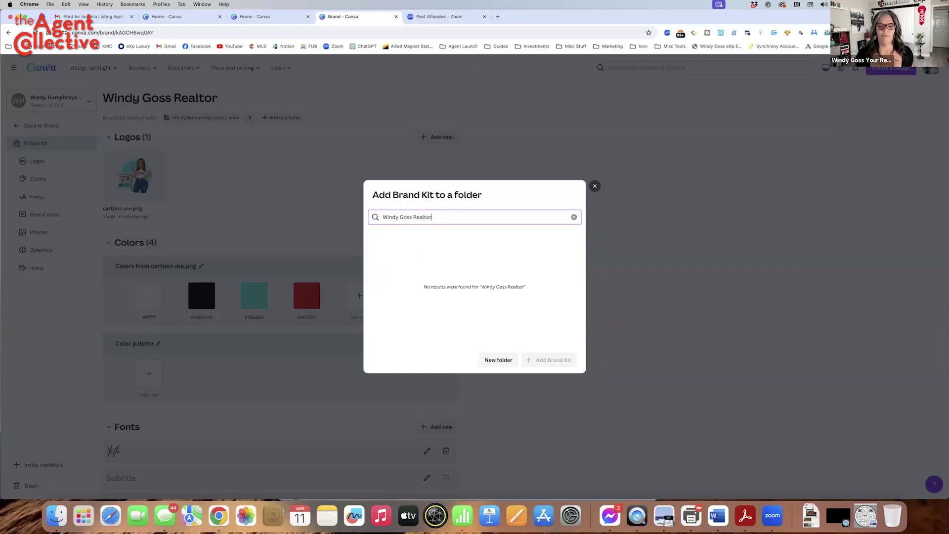
click(499, 360)
click(483, 305)
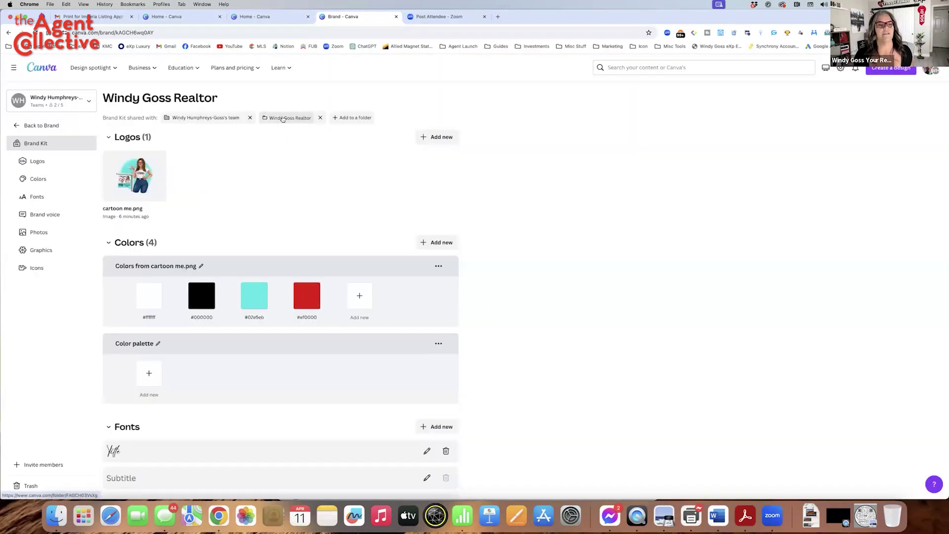
- Return to the home page and open the recent design "Copy of RPR Shareables - #2"
click(20, 125)
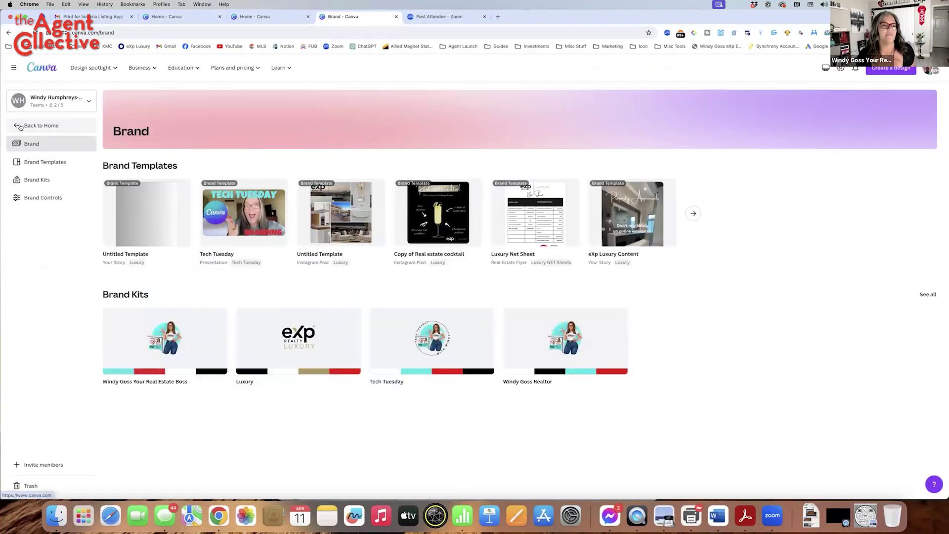
click(20, 126)
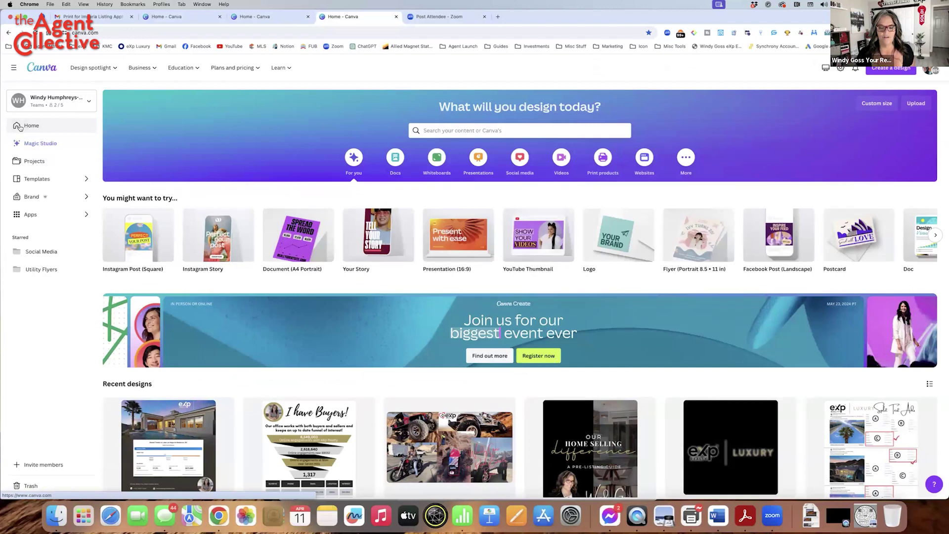
scroll(449, 319, down, 5)
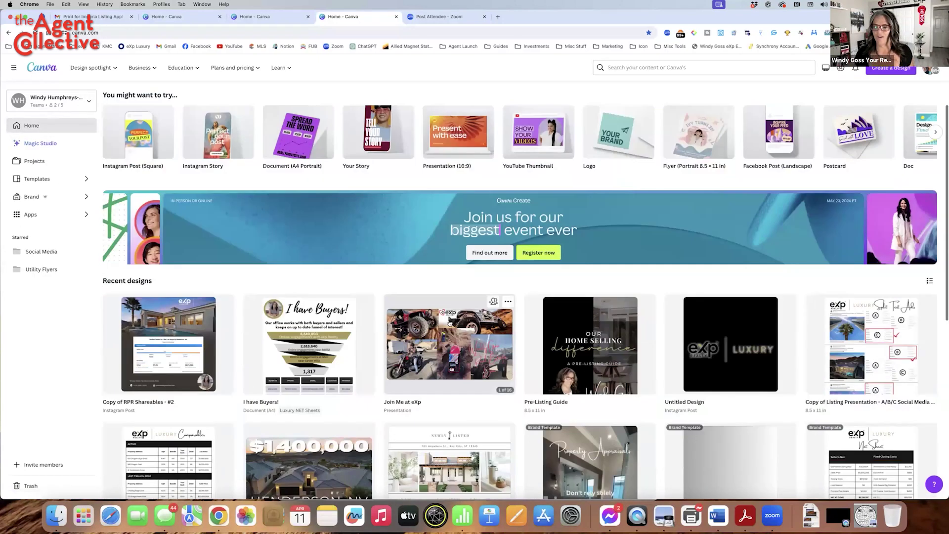
scroll(449, 323, down, 10)
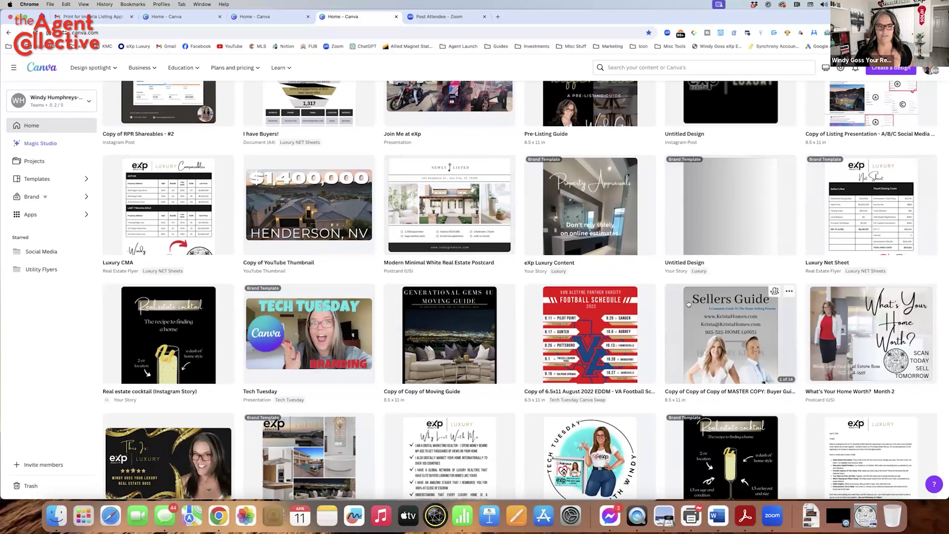
scroll(689, 303, up, 5)
click(196, 172)
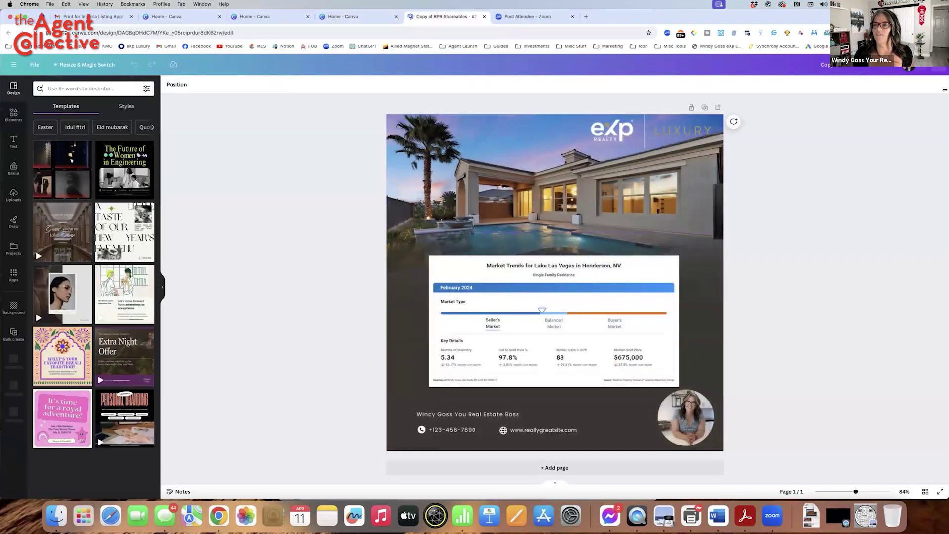
- Choose the realtor's new folder as the destination for publishing the design as a Brand Template, and return home without publishing
click(928, 66)
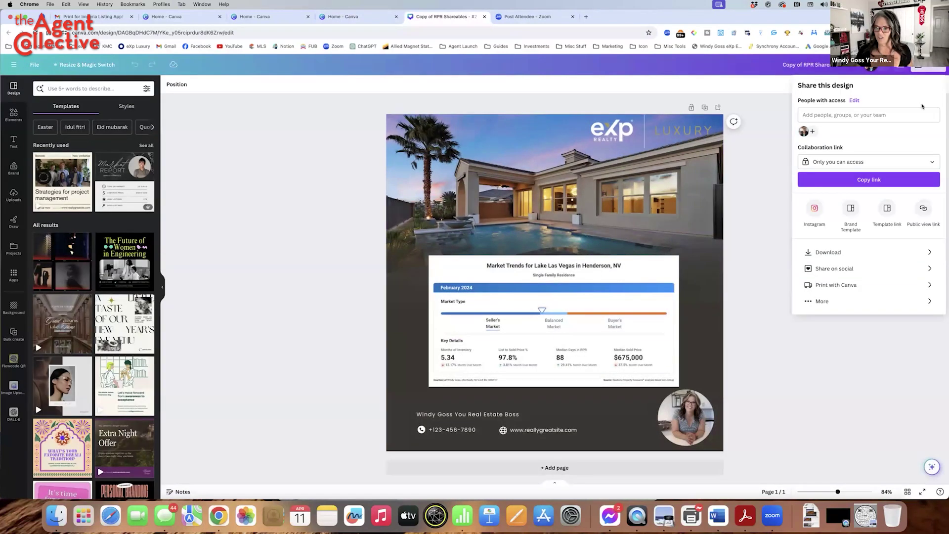
click(852, 211)
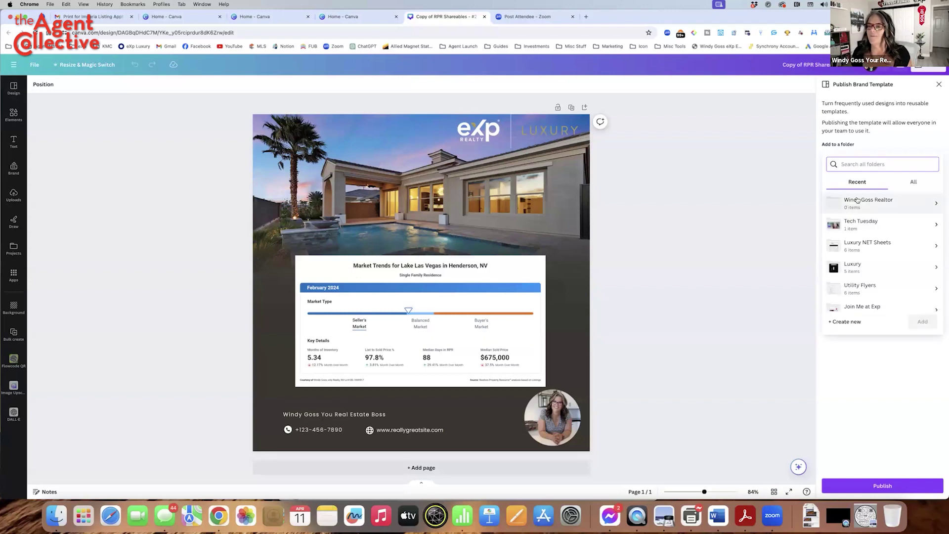
click(869, 201)
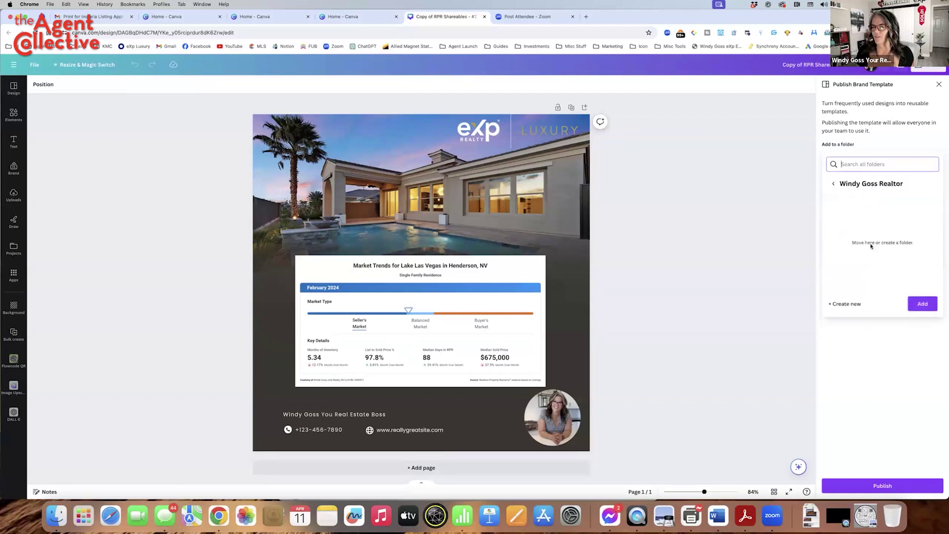
click(923, 304)
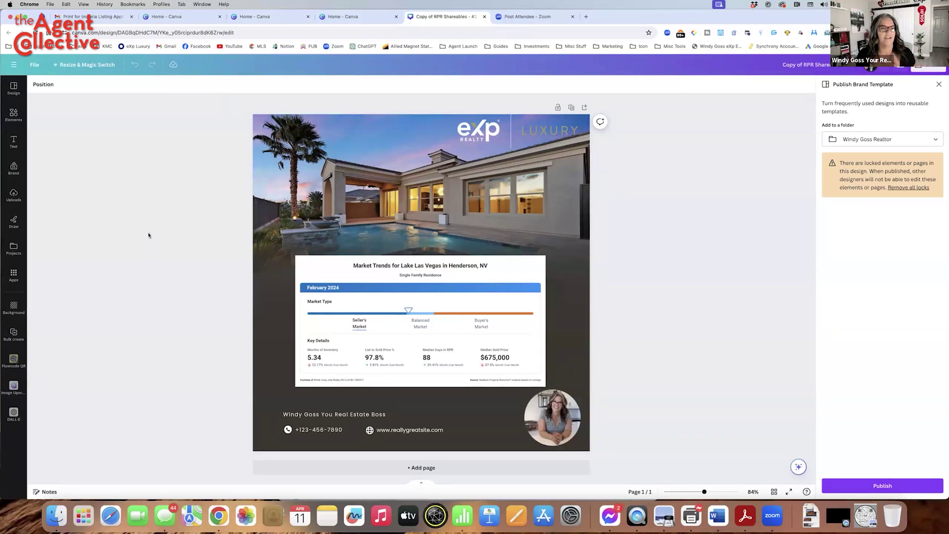
click(14, 64)
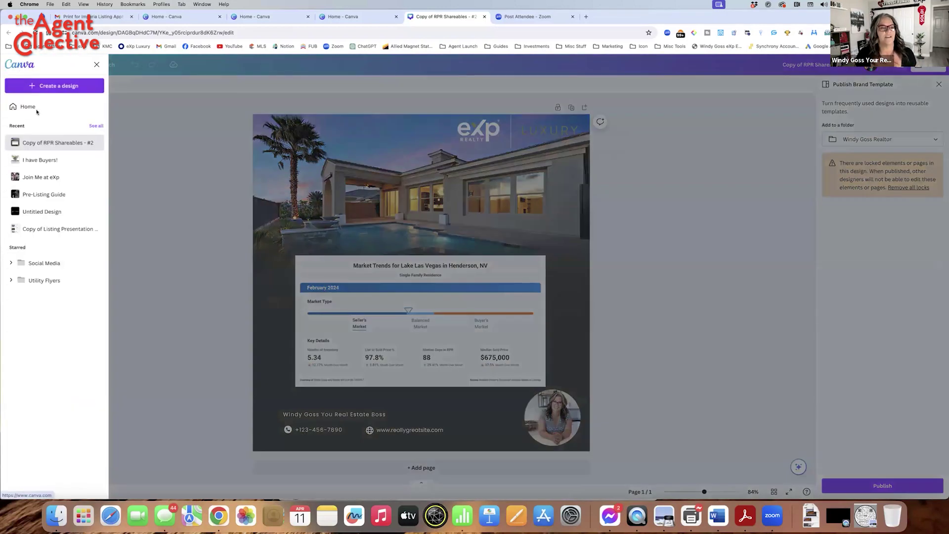
click(28, 105)
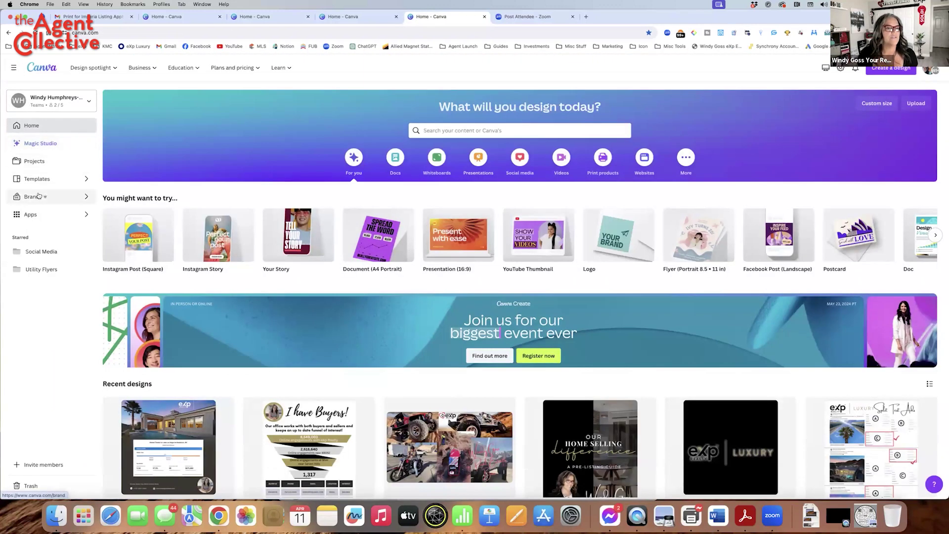
- Open the Tech Tuesday Brand Kit, view the templates in its linked Tech Tuesday folder, and return to all projects
click(38, 197)
click(434, 349)
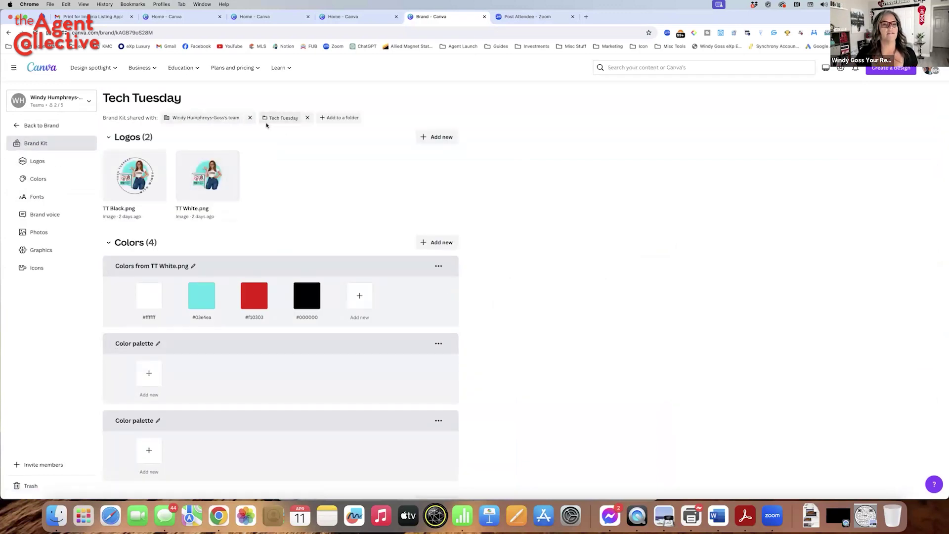
click(279, 119)
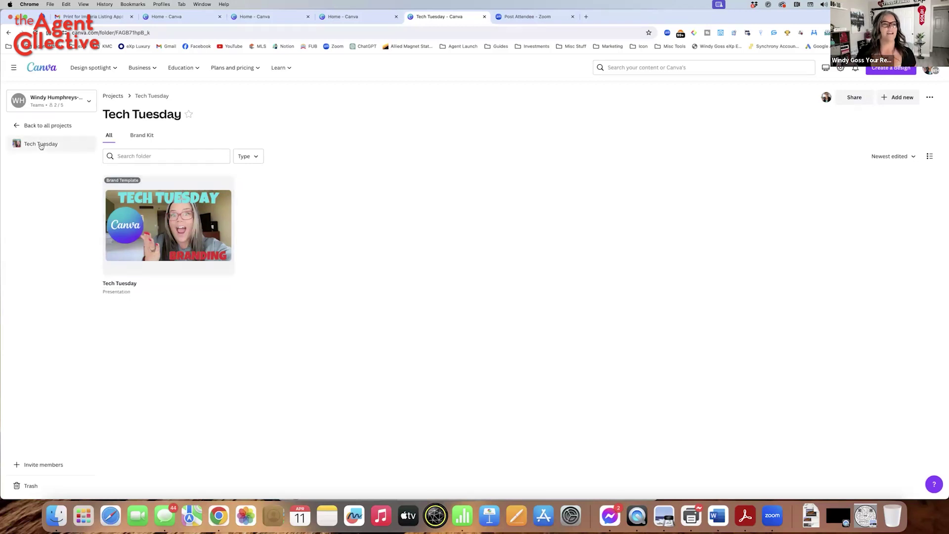
click(15, 126)
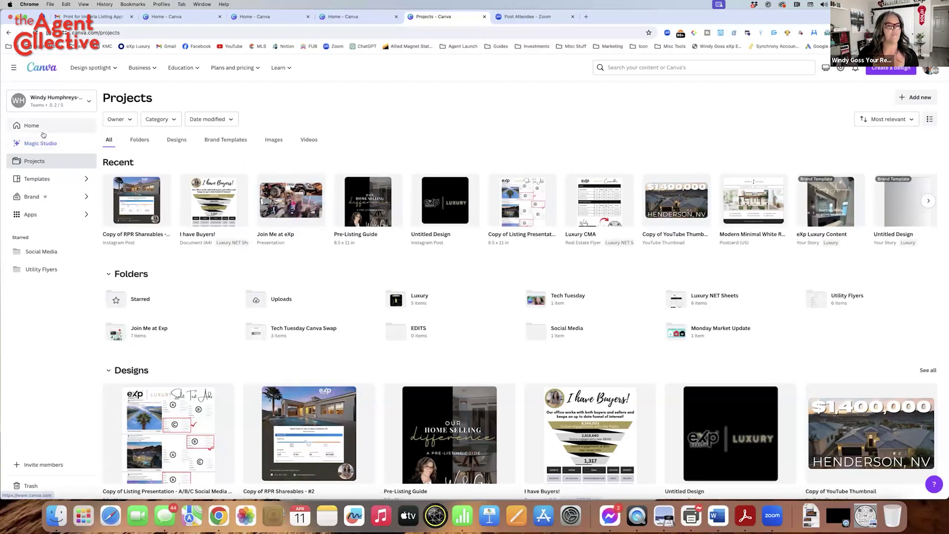
- Open the Luxury Brand Kit, view the Brand Templates in its linked Luxury folder, and return to all projects
click(32, 196)
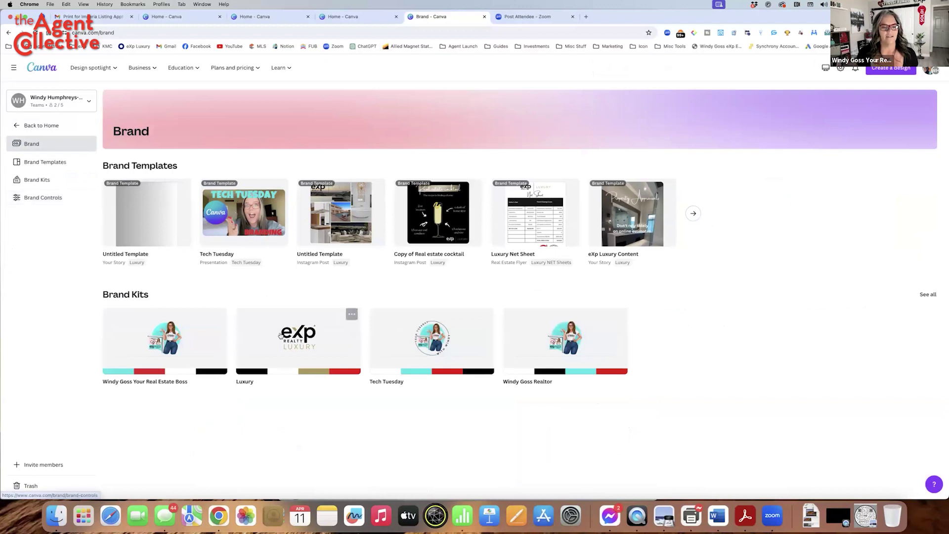
click(280, 336)
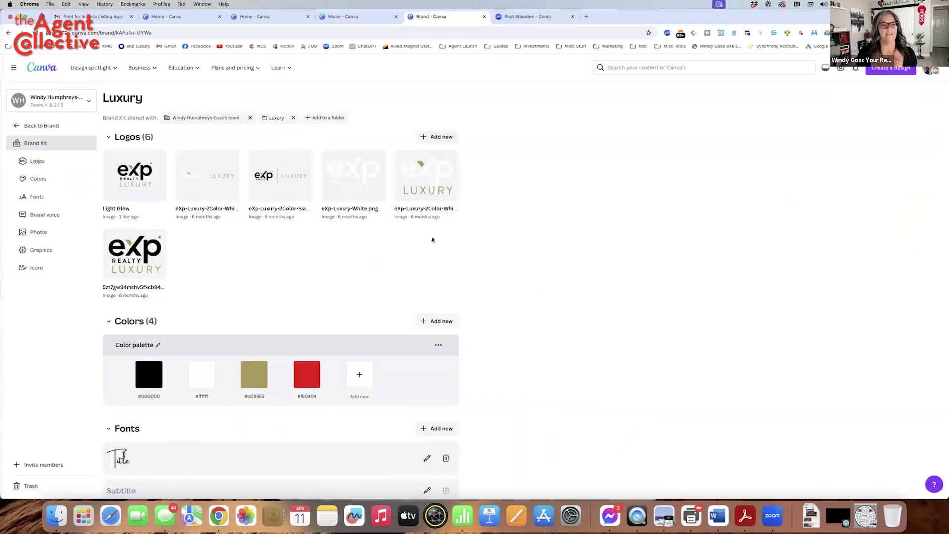
click(275, 118)
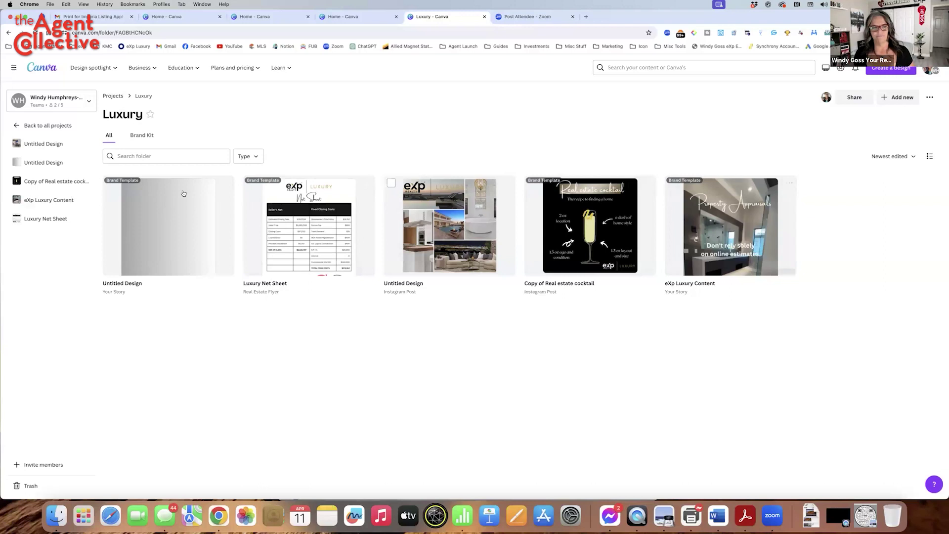
click(17, 127)
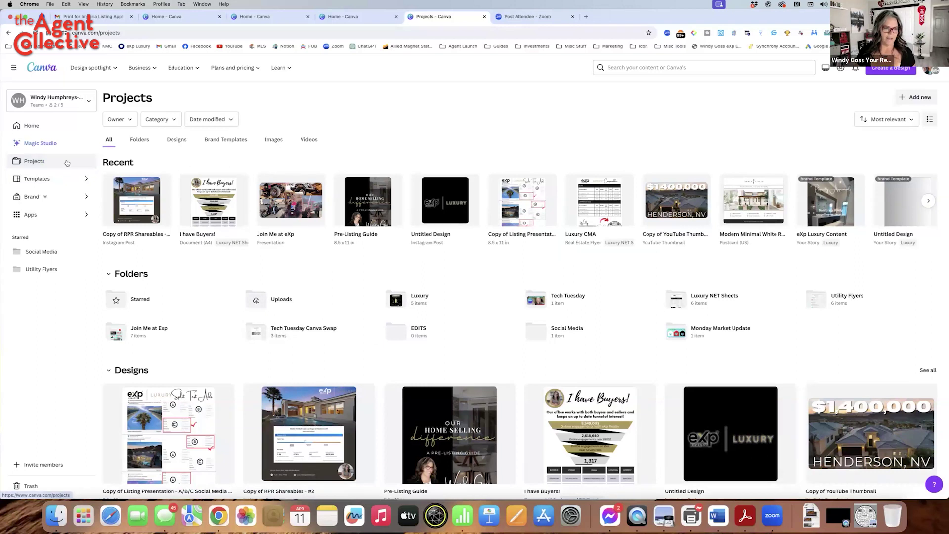
- Look through the designs, Brand Templates and uploads on the Projects page, repeatedly expanding the Images section to show more
scroll(456, 330, down, 6)
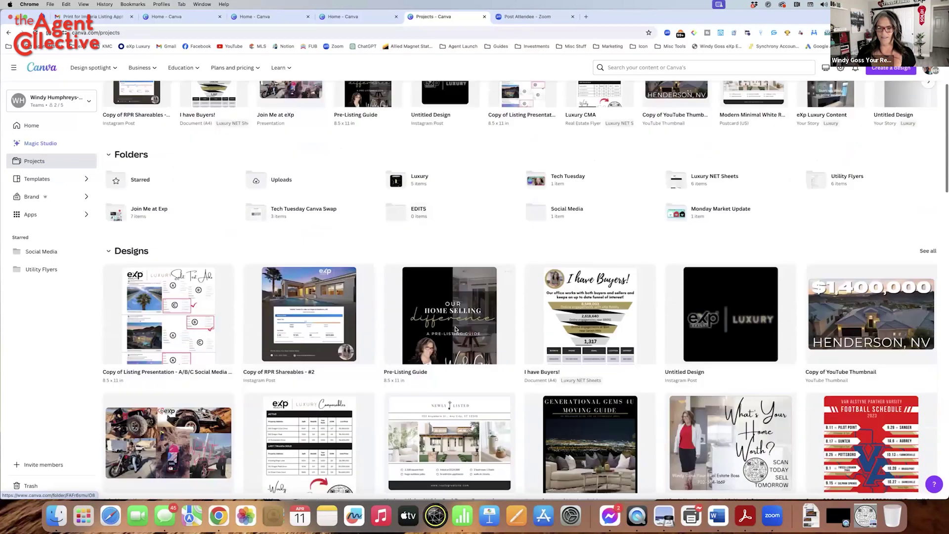
scroll(456, 330, down, 5)
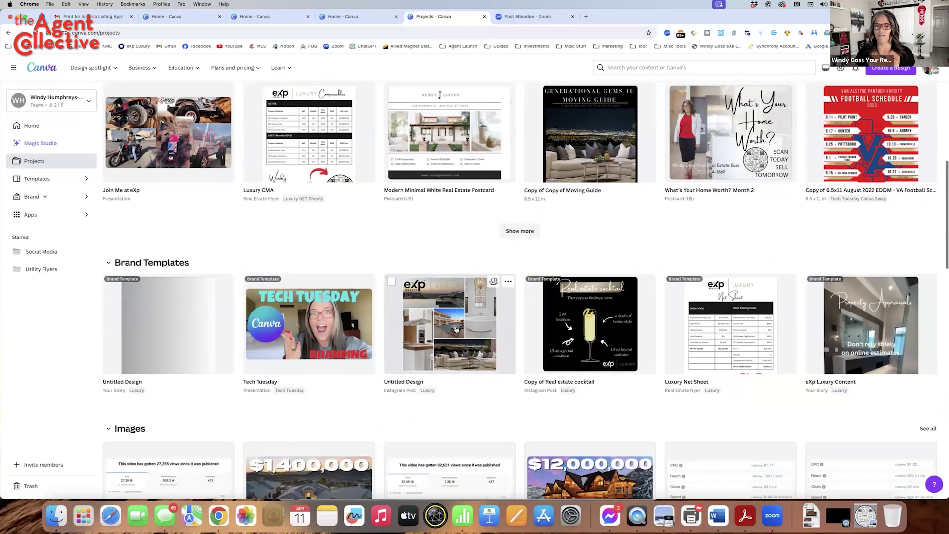
scroll(456, 330, down, 10)
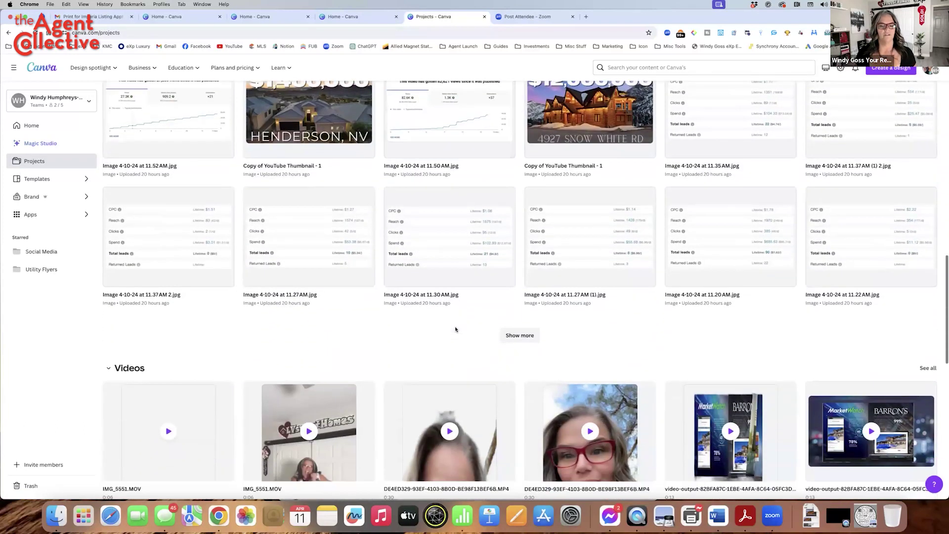
scroll(456, 330, down, 2)
scroll(456, 330, up, 6)
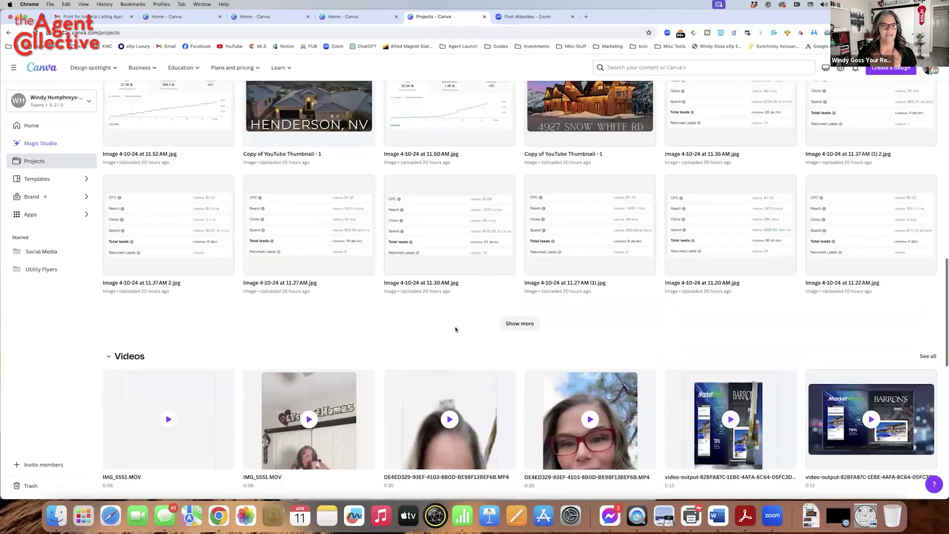
scroll(457, 330, up, 1)
click(519, 441)
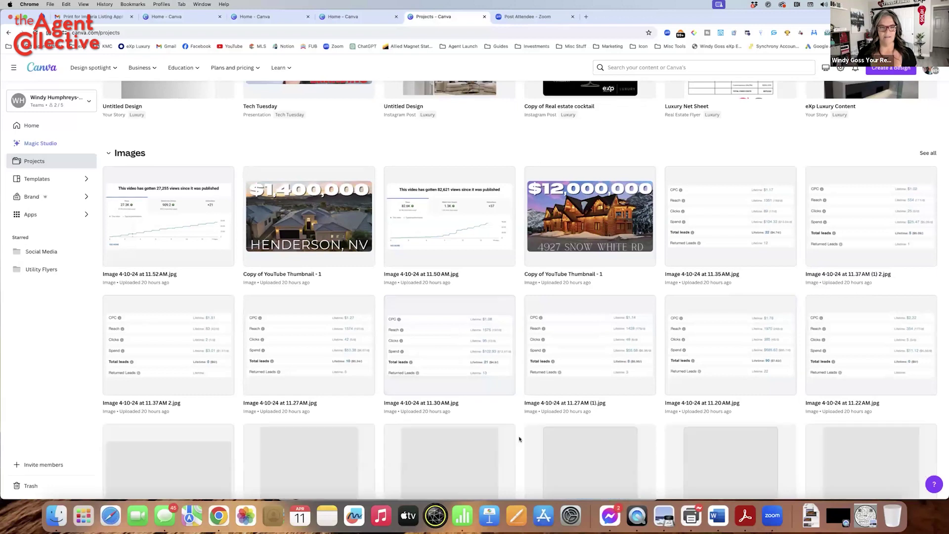
scroll(452, 418, down, 3)
scroll(452, 419, down, 4)
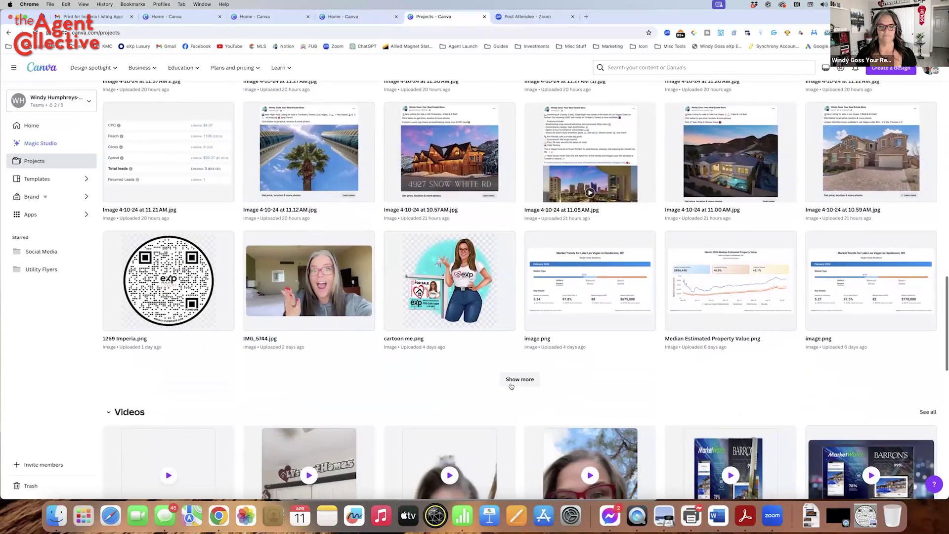
click(511, 384)
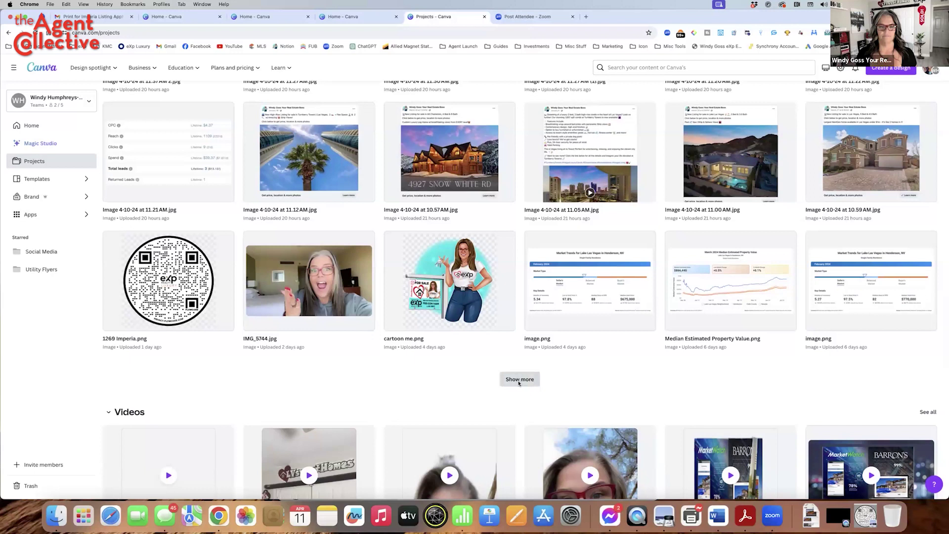
scroll(454, 385, down, 3)
scroll(454, 385, down, 6)
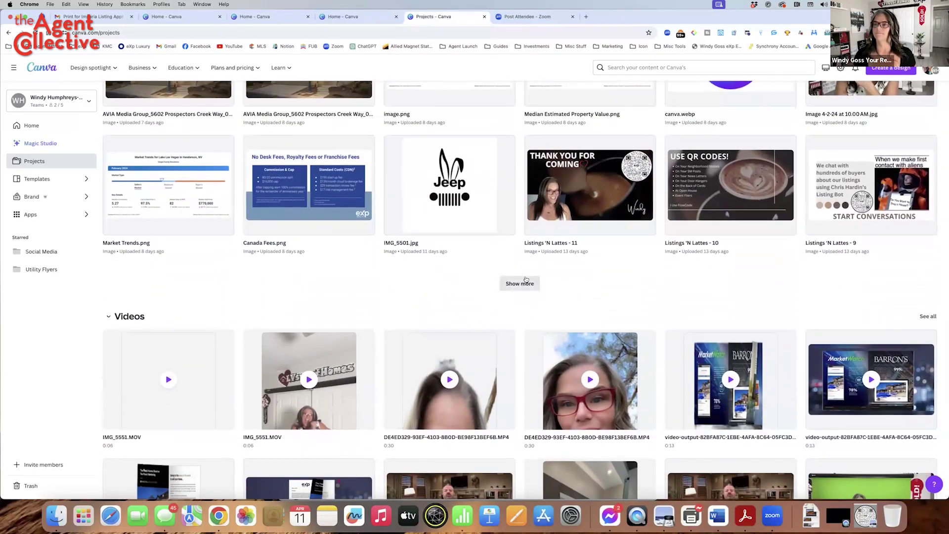
click(519, 283)
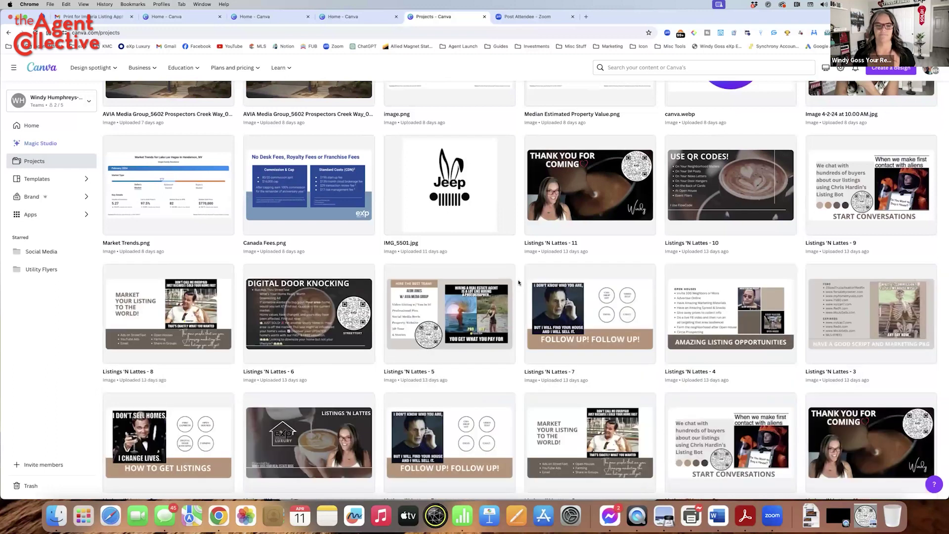
scroll(517, 283, down, 6)
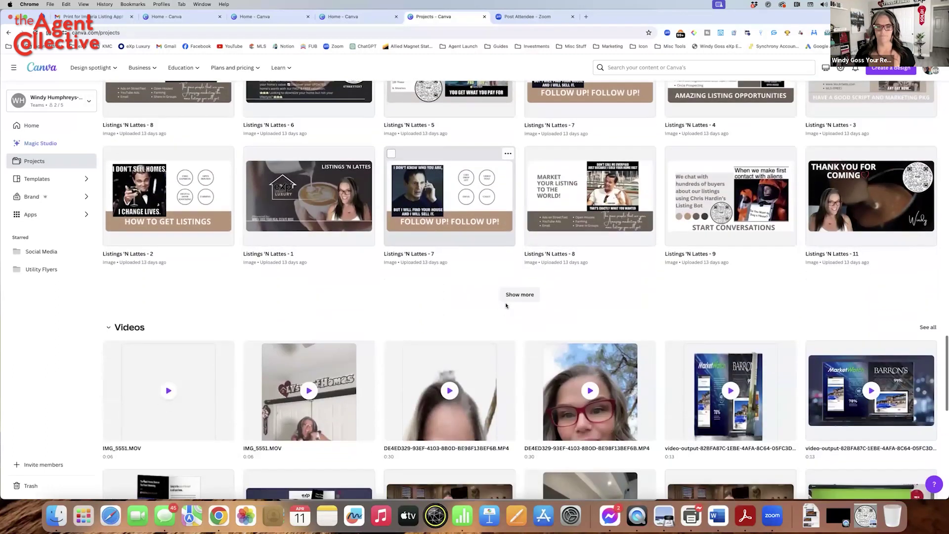
click(518, 284)
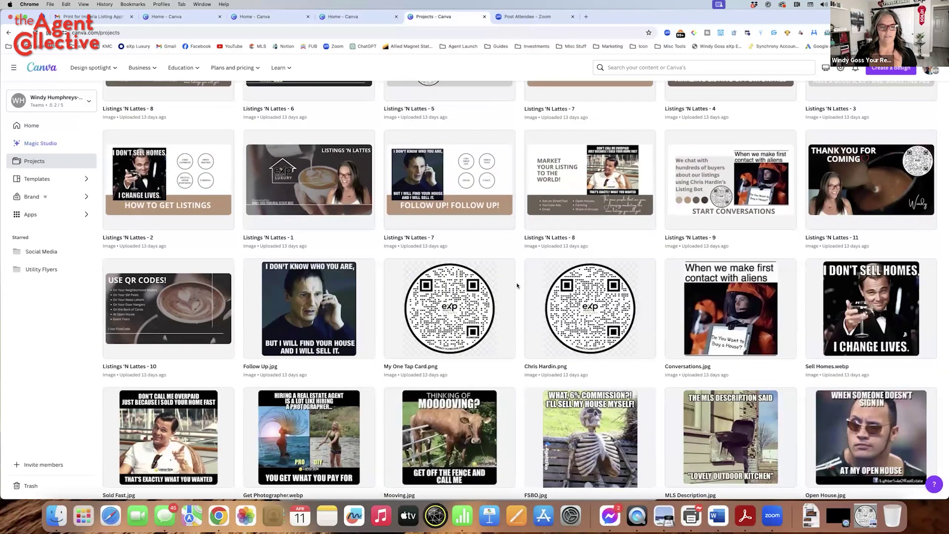
scroll(517, 285, down, 6)
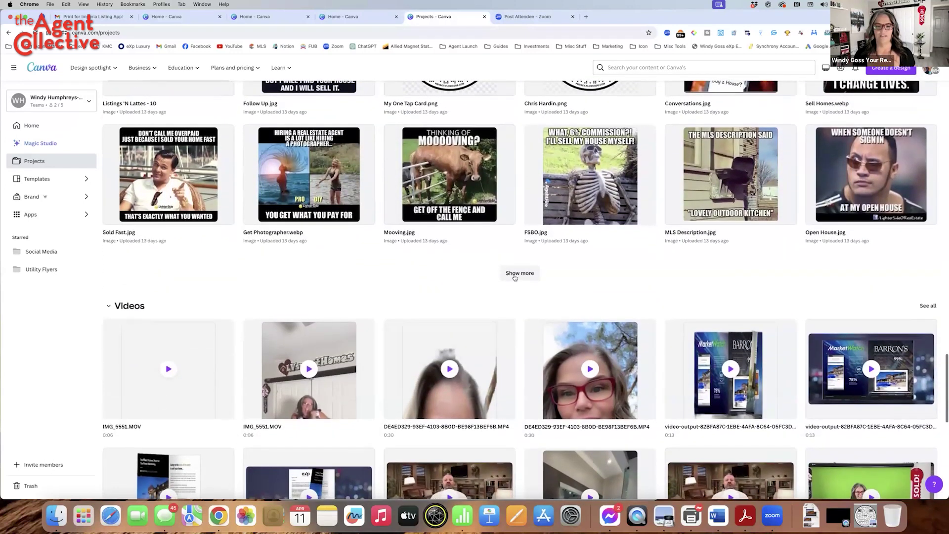
click(515, 277)
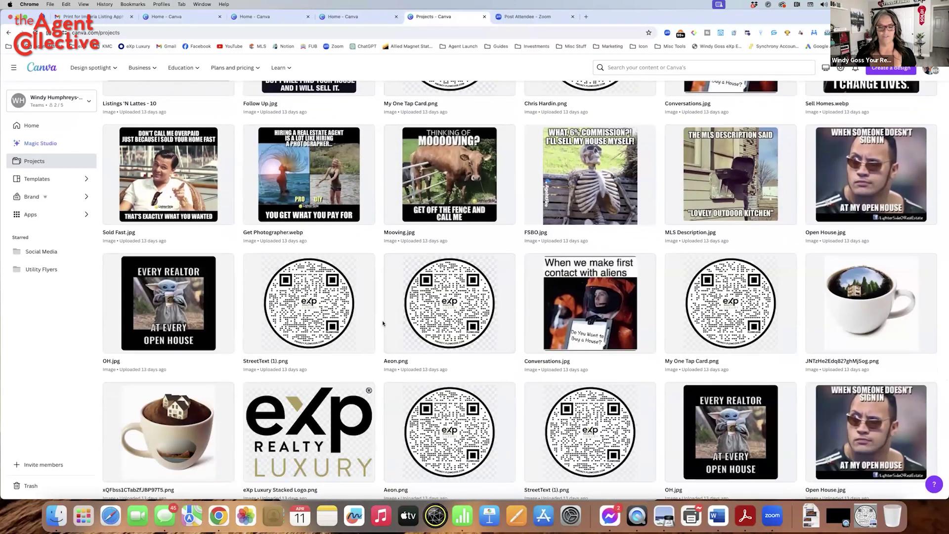
scroll(394, 317, down, 5)
click(520, 289)
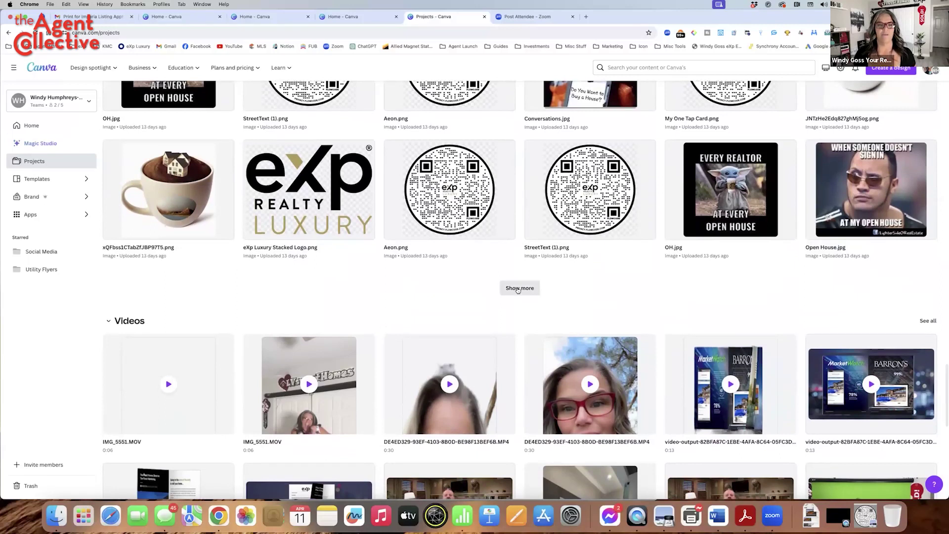
scroll(485, 318, down, 4)
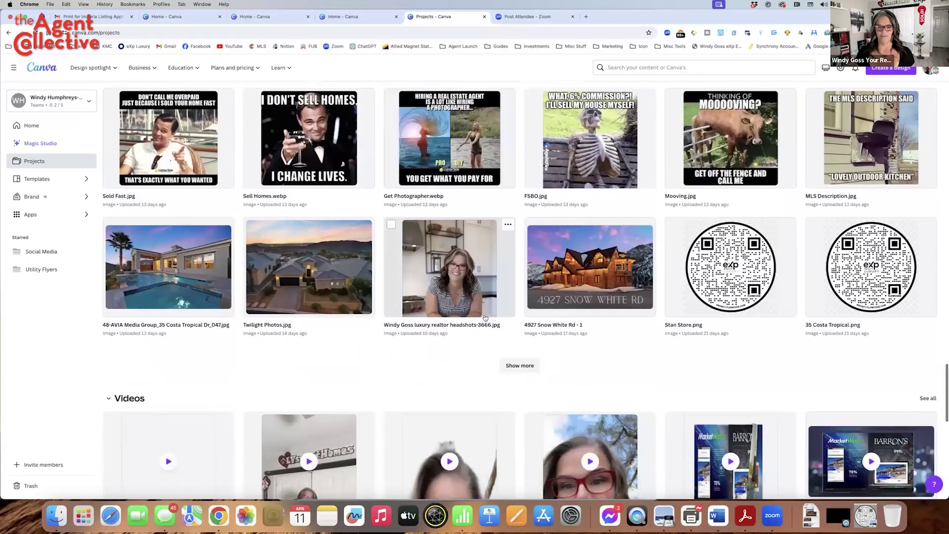
click(514, 352)
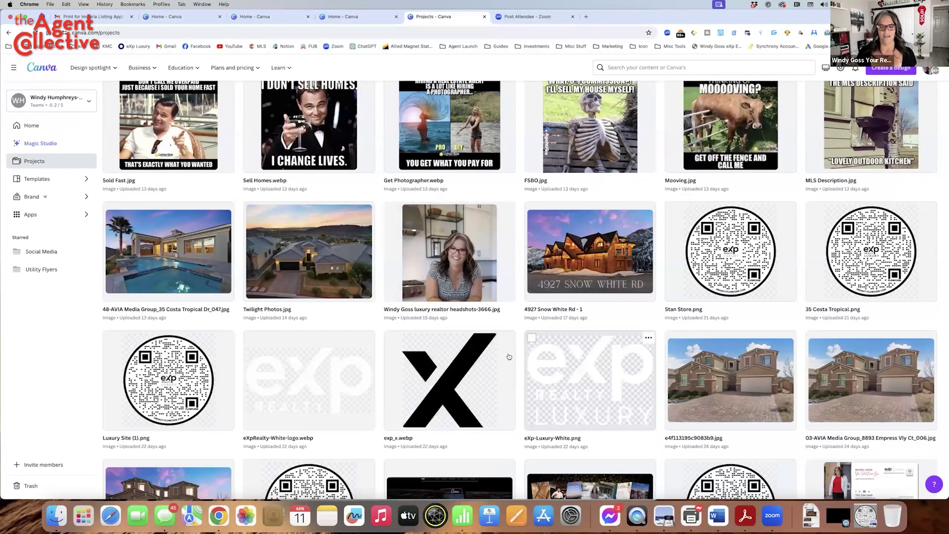
- Open the design "Copy of Copy of Moving Guide" from the project designs and select the Tip #2 text block on page 2
scroll(509, 356, up, 20)
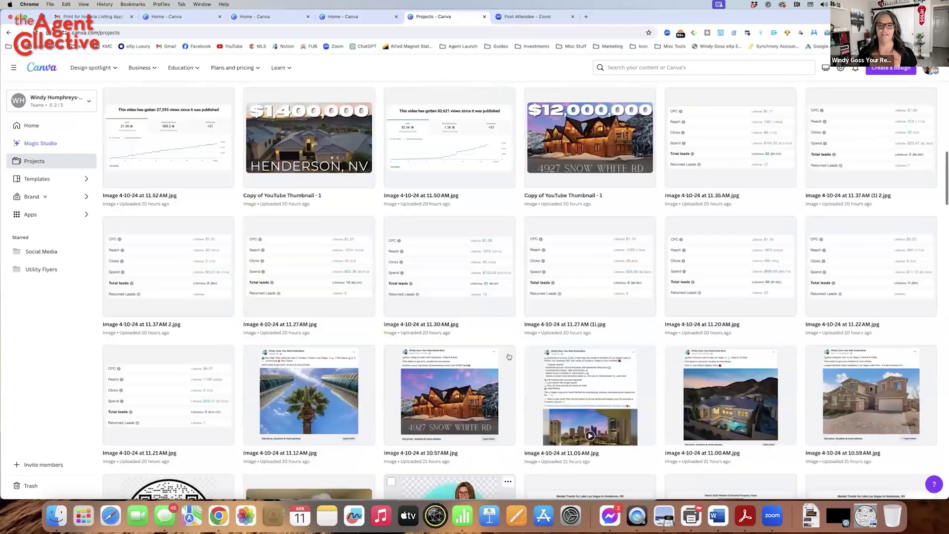
scroll(510, 356, up, 10)
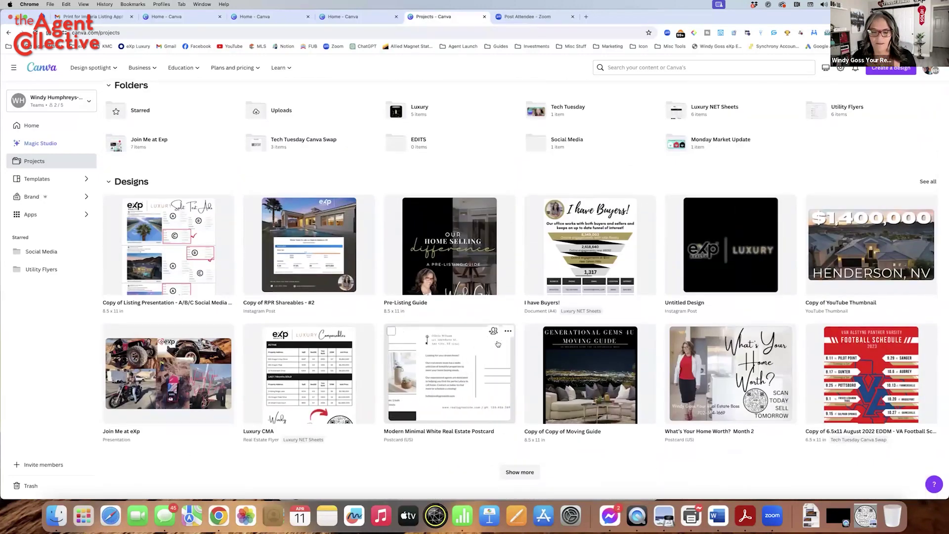
click(578, 356)
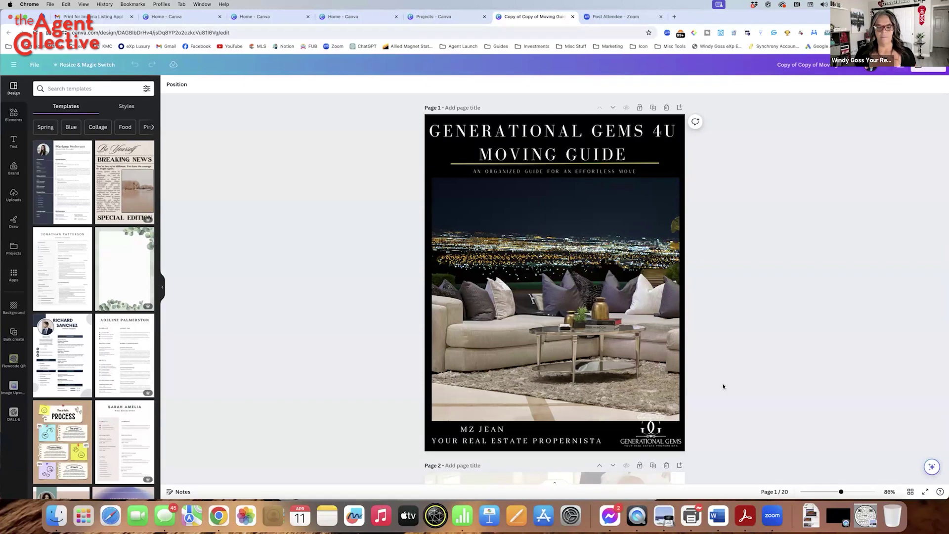
scroll(723, 387, down, 5)
click(475, 356)
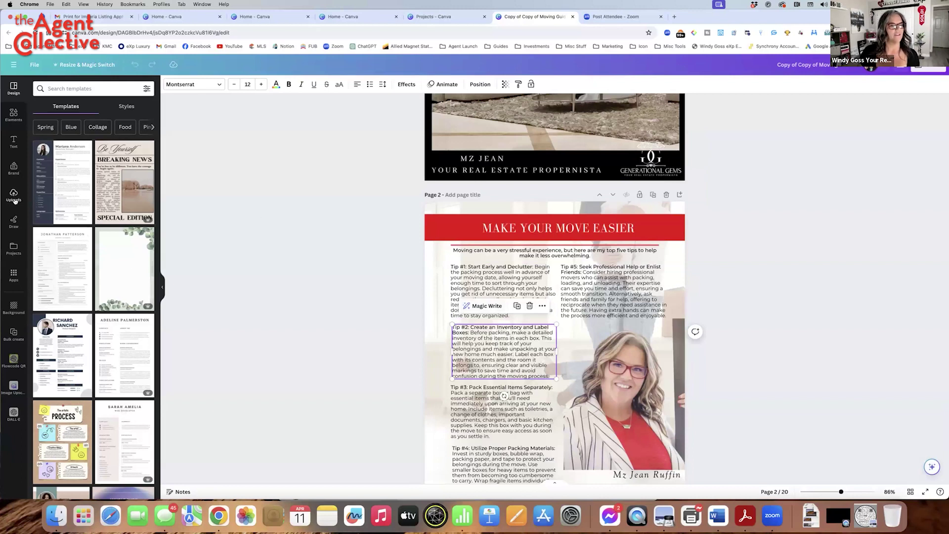
- Switch the editor to the Luxury Brand Kit and generate a rewrite of the Tip #2 text in its brand voice
click(14, 168)
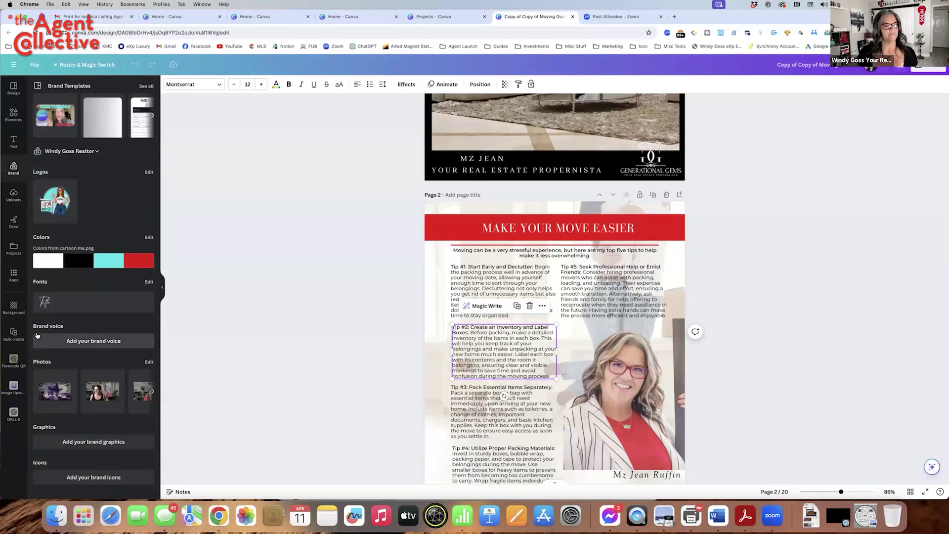
click(64, 151)
click(357, 302)
click(570, 388)
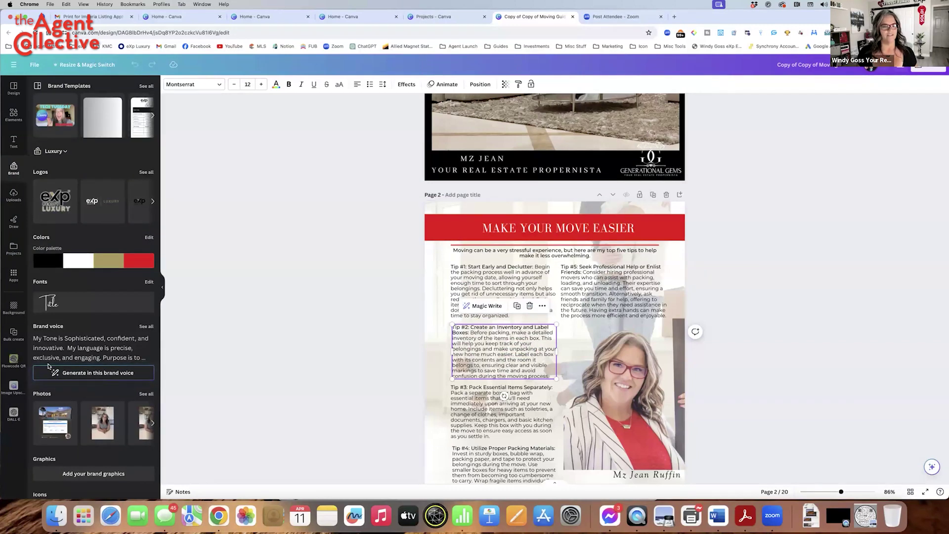
click(98, 374)
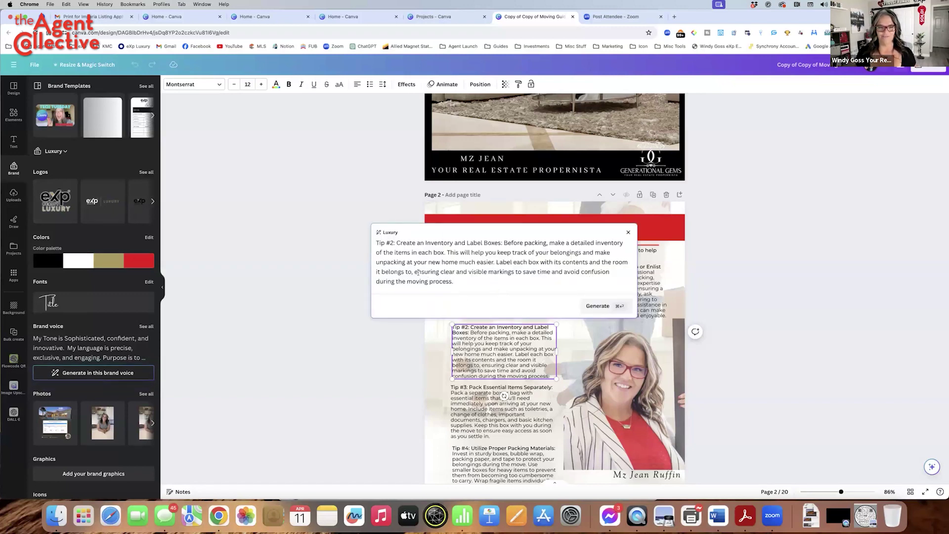
click(598, 307)
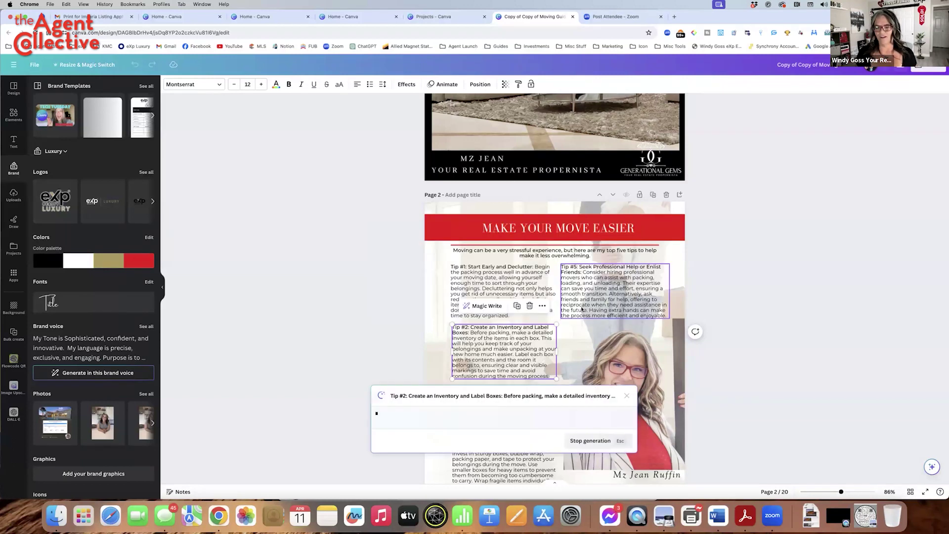
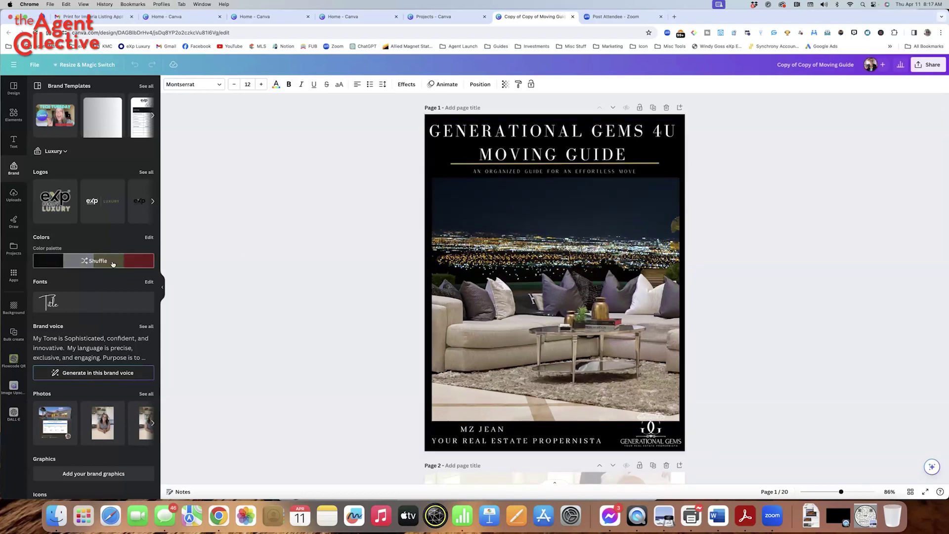
- Switch the moving guide's active Brand Kit from Luxury to the realtor's "Your Real Estate Boss" kit
click(59, 152)
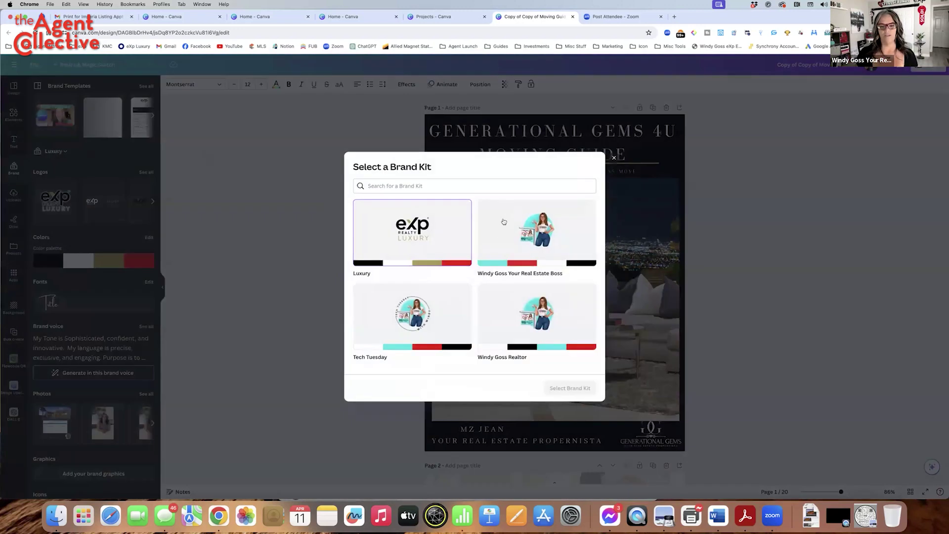
click(533, 237)
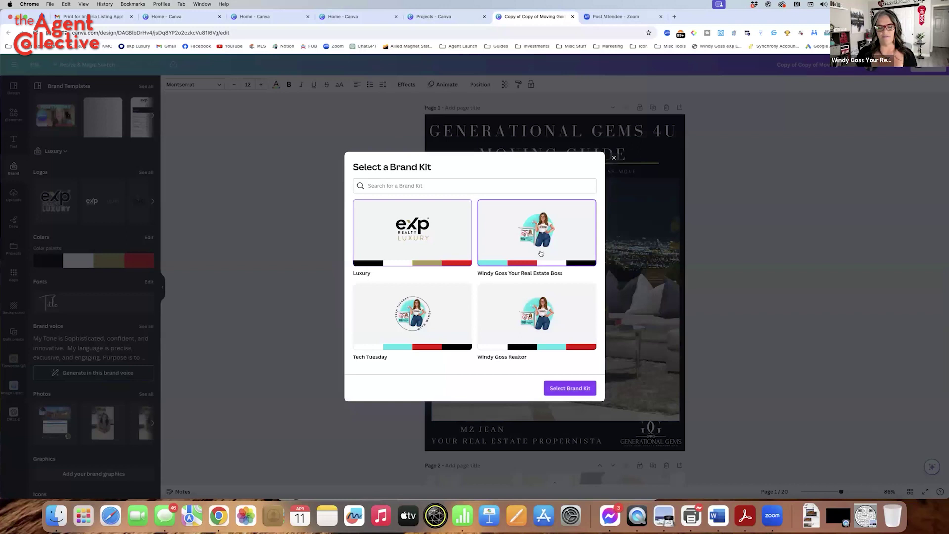
click(568, 384)
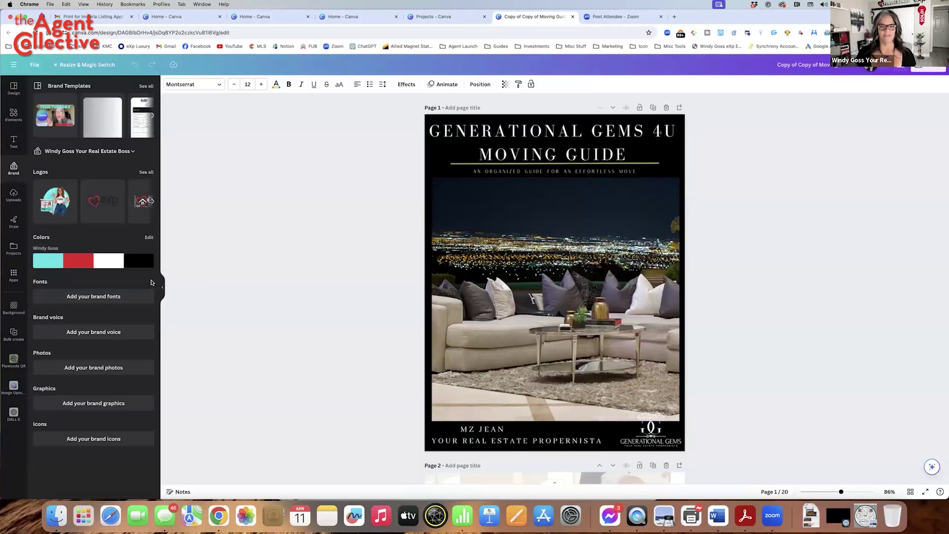
- Shuffle the Brand Kit's color palette on the moving guide's cover page until the line under the title is teal
click(84, 262)
click(84, 261)
click(84, 261)
click(84, 262)
click(84, 261)
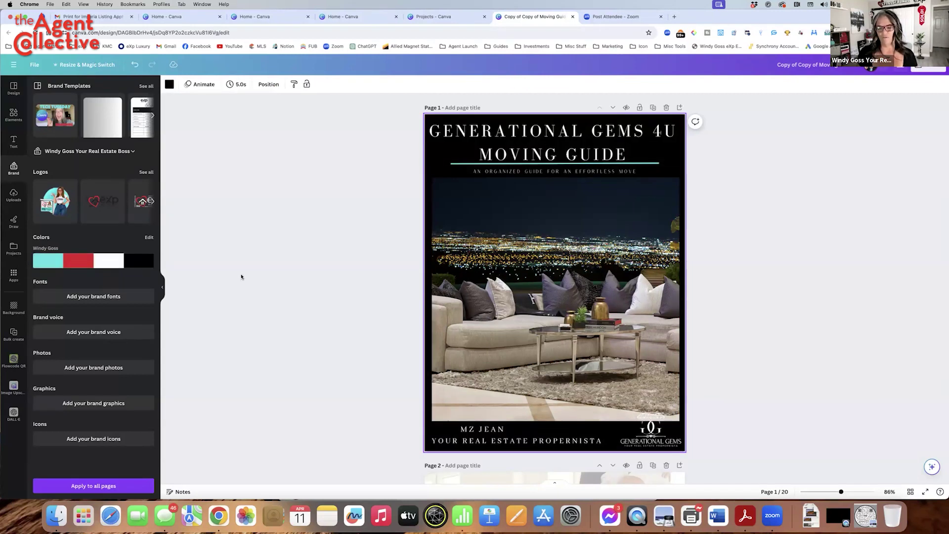
- Shuffle the Brand Kit colors on page 4, "Items to Sell", to get a red title banner and a teal table with red gridlines
scroll(241, 276, down, 10)
scroll(240, 276, down, 5)
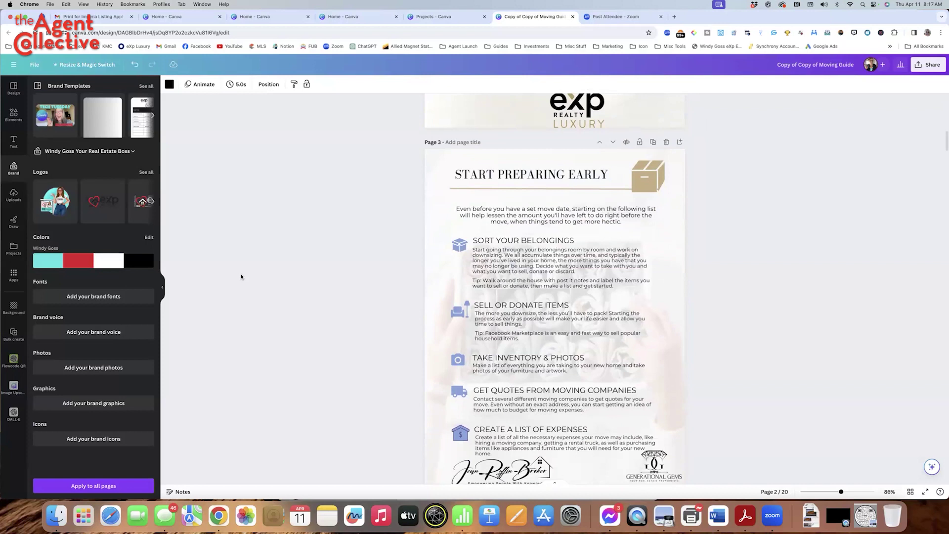
scroll(262, 345, down, 3)
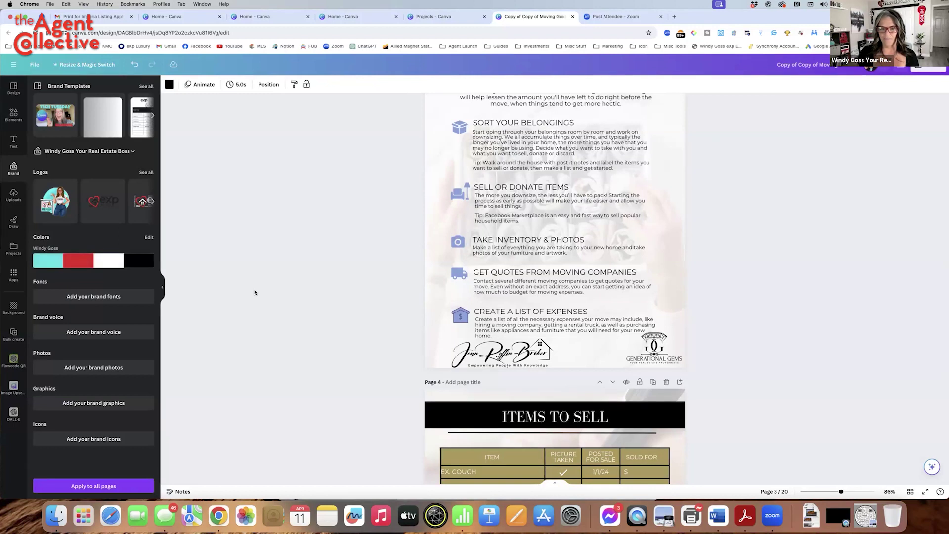
scroll(254, 293, down, 10)
scroll(255, 292, up, 5)
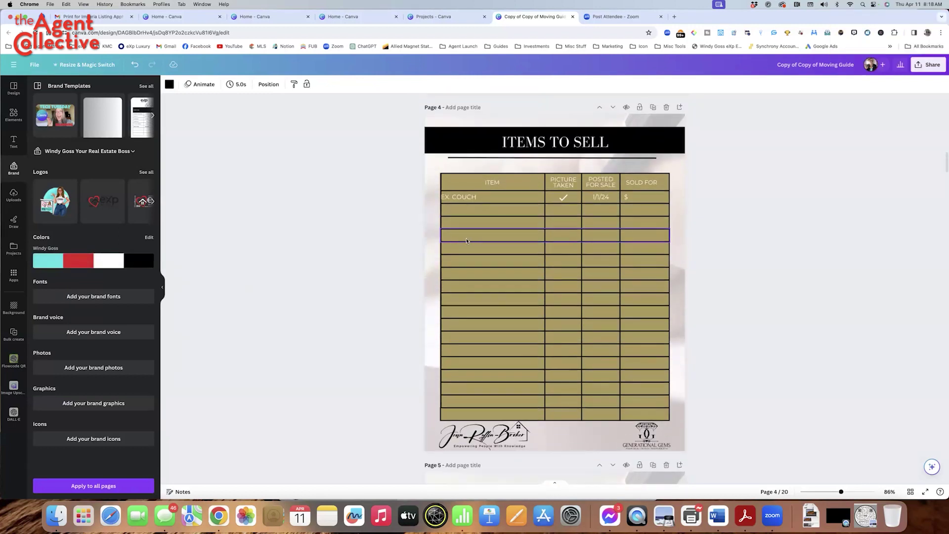
click(85, 263)
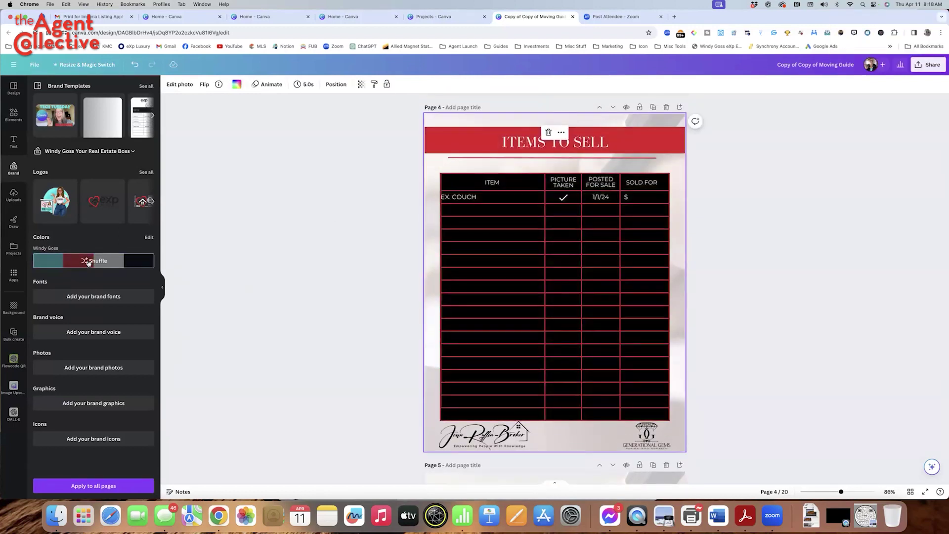
click(82, 261)
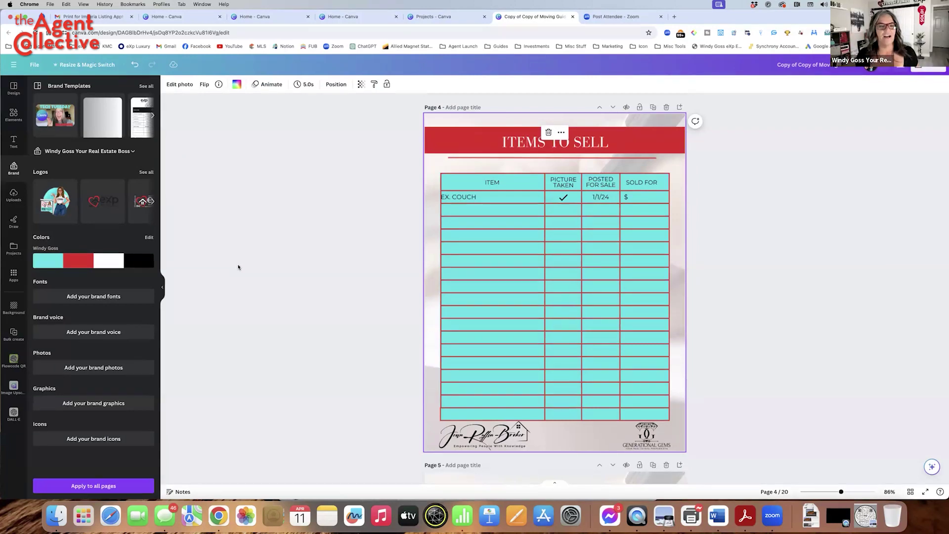
- Delete the Generational Gems logo from the bottom corner of page 4
click(171, 85)
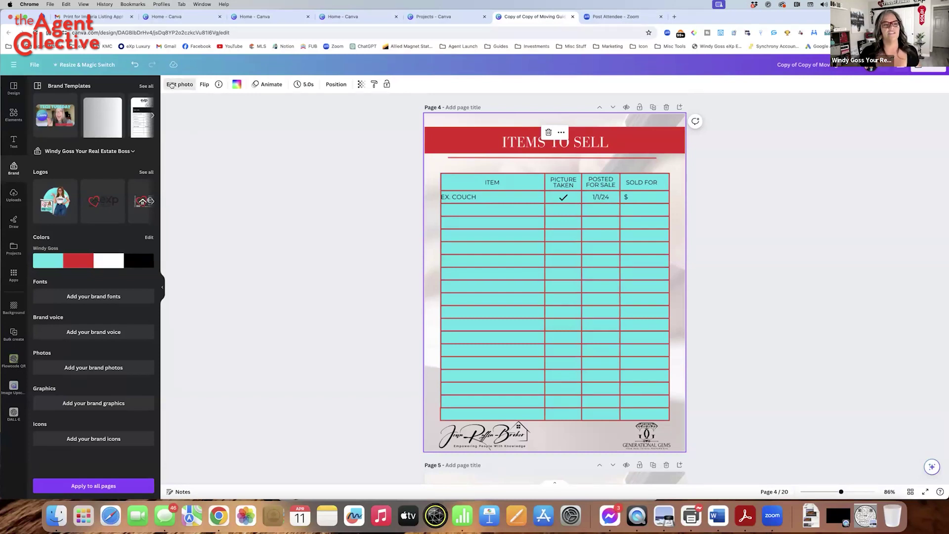
click(647, 435)
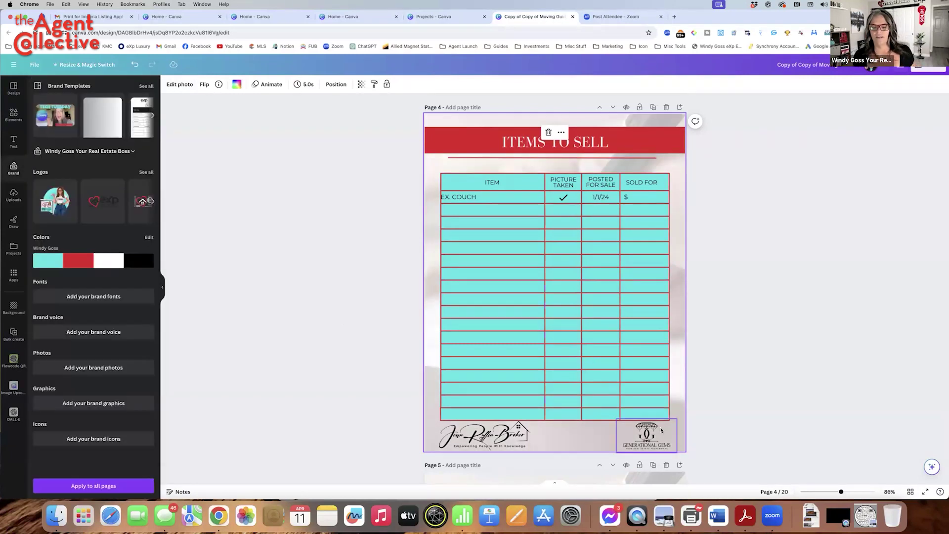
key(Delete)
click(583, 433)
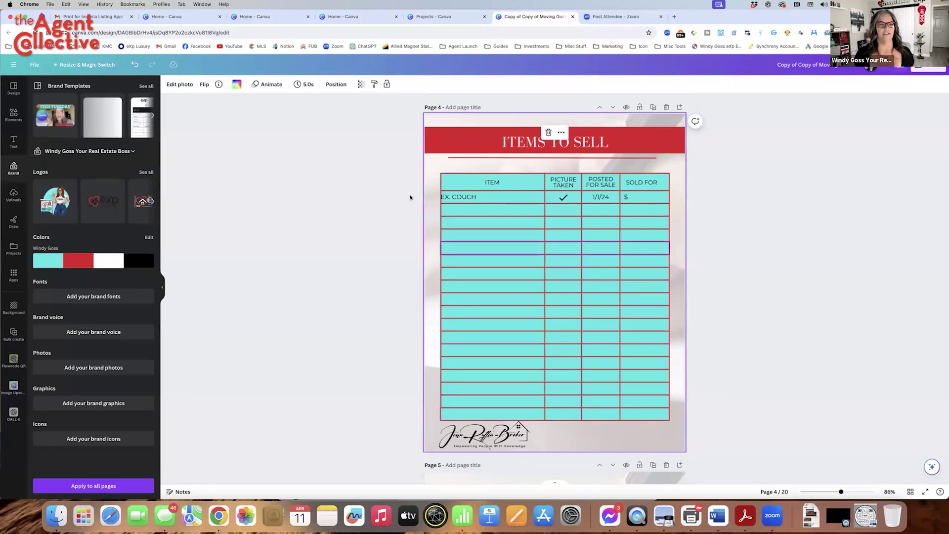
- Try the Brand Kit's red on the page 4 background photo and set it back to white
click(171, 85)
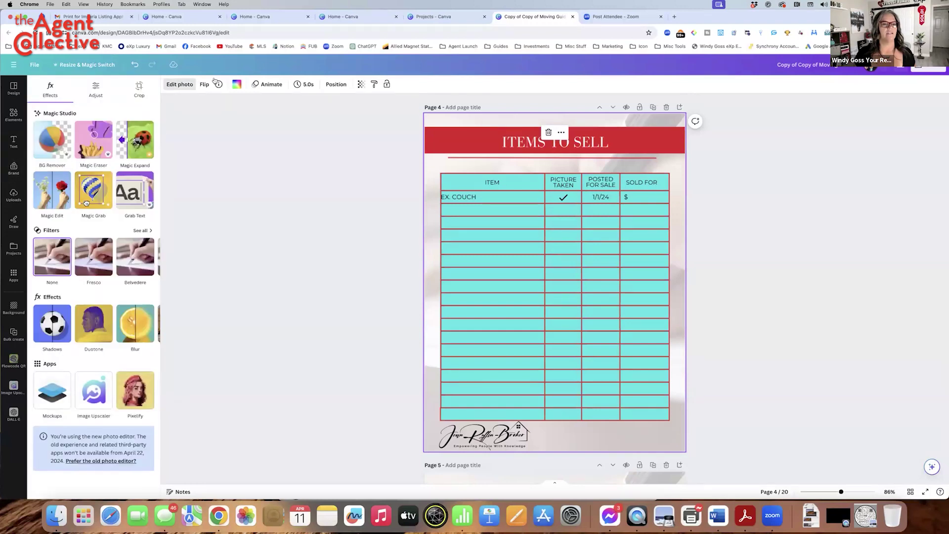
click(236, 84)
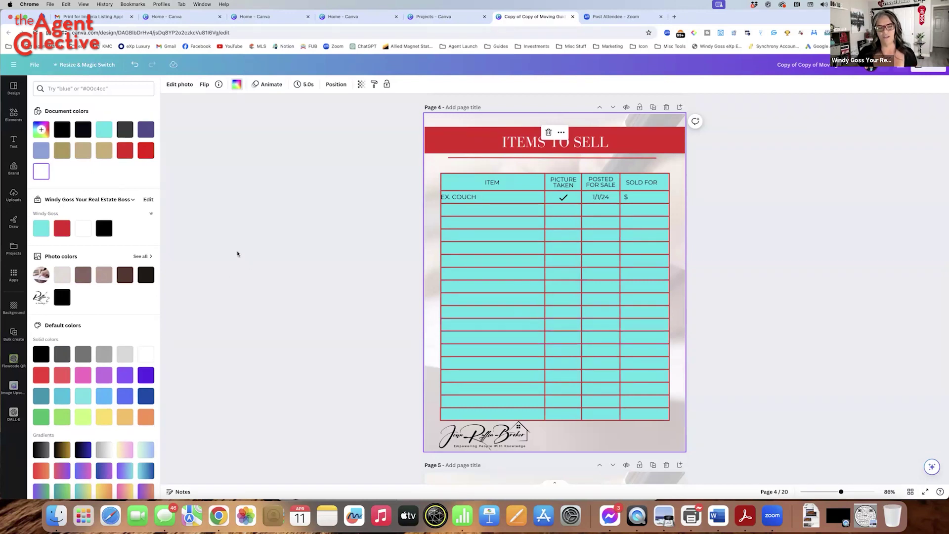
click(61, 229)
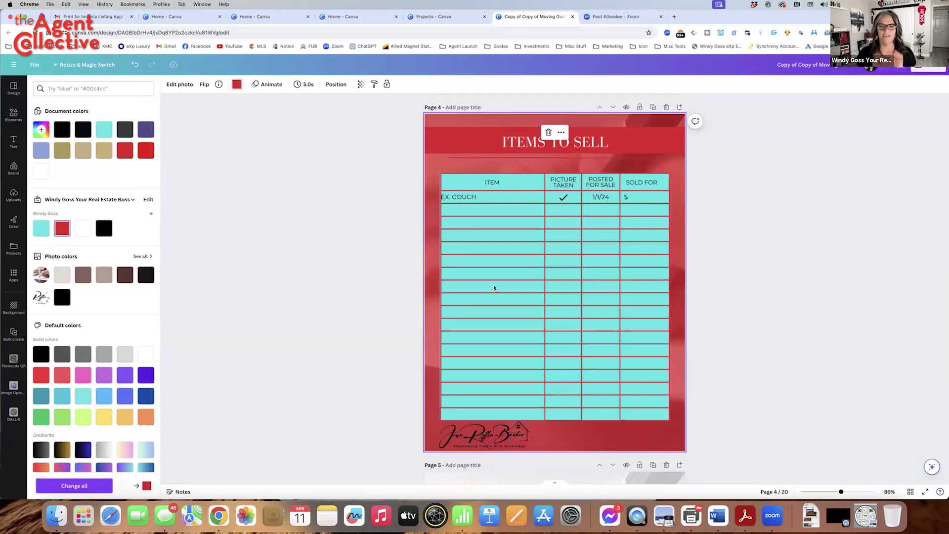
click(83, 228)
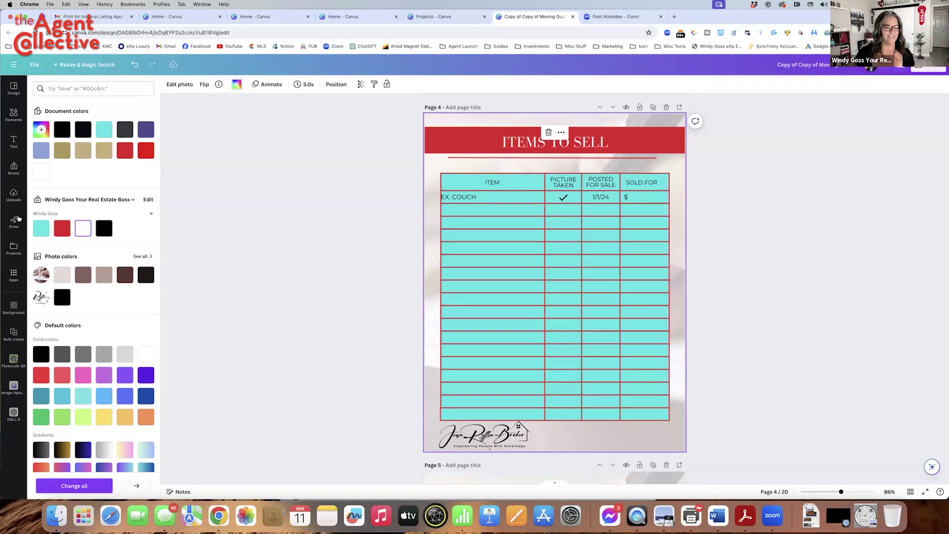
- Look through the Brand Kit's logos and the uploaded images, and return to the Brand Kit
scroll(342, 160, down, 5)
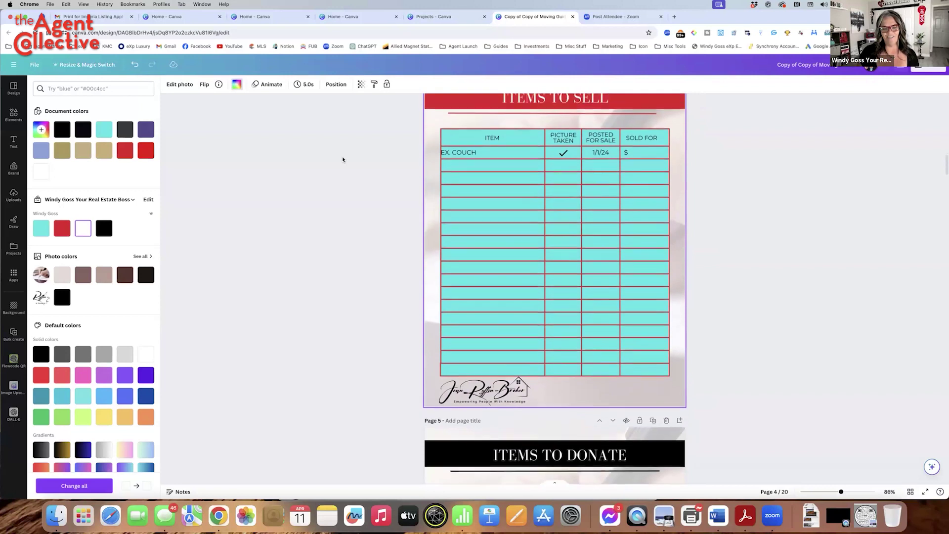
scroll(343, 159, down, 1)
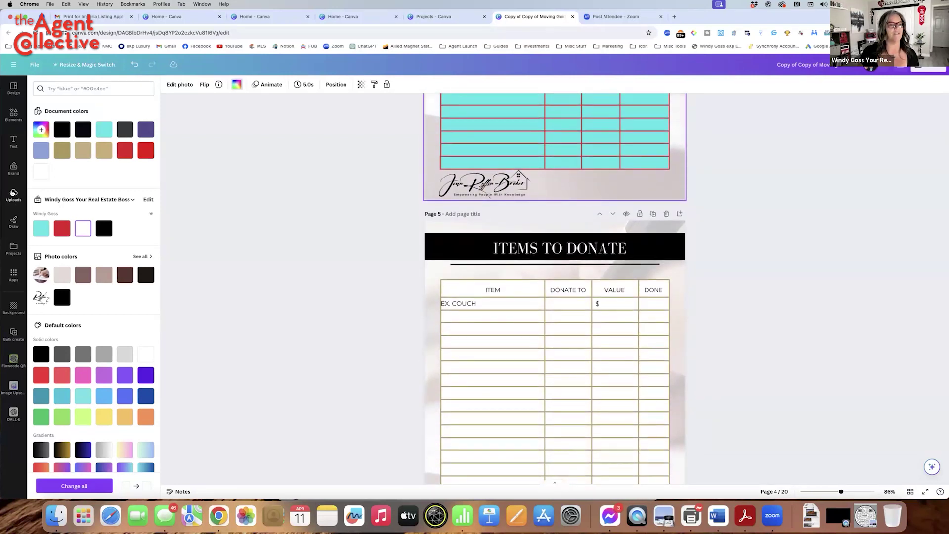
click(13, 169)
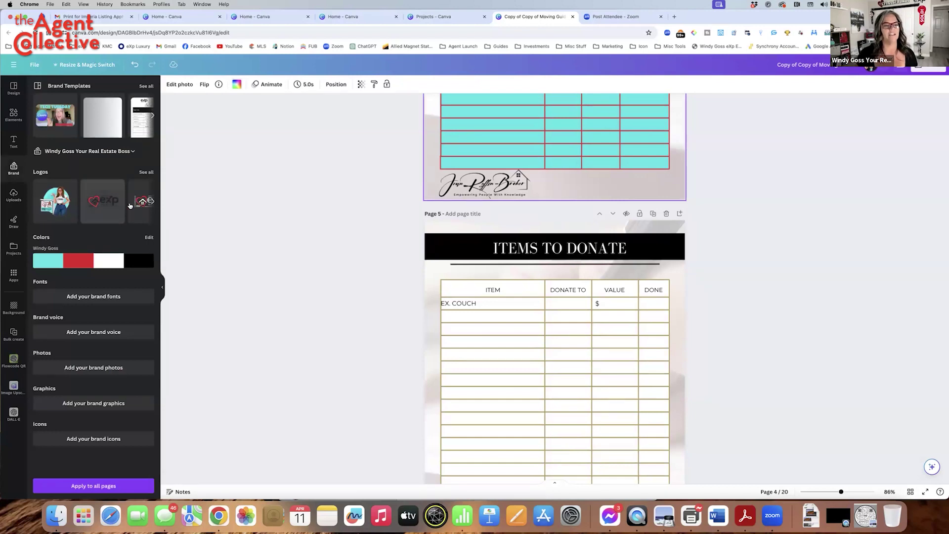
click(152, 200)
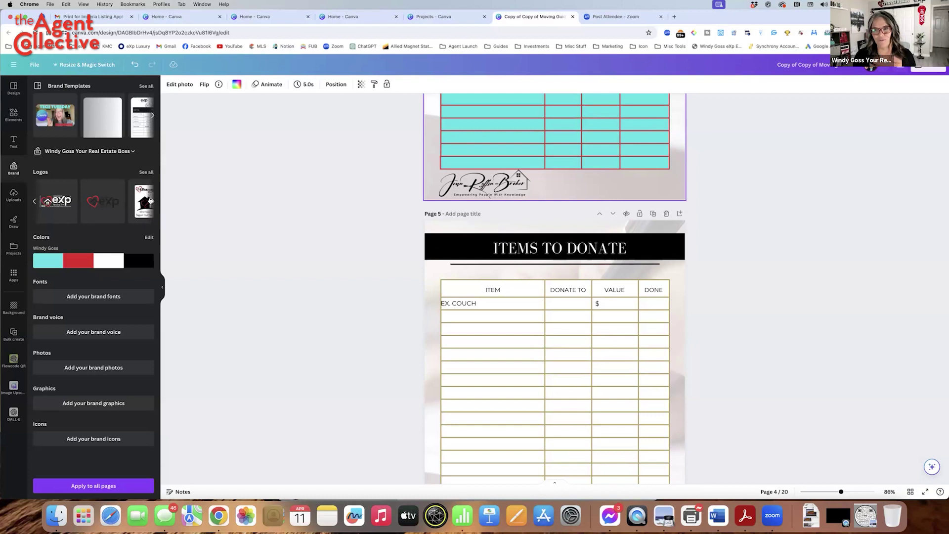
click(14, 196)
scroll(91, 250, down, 3)
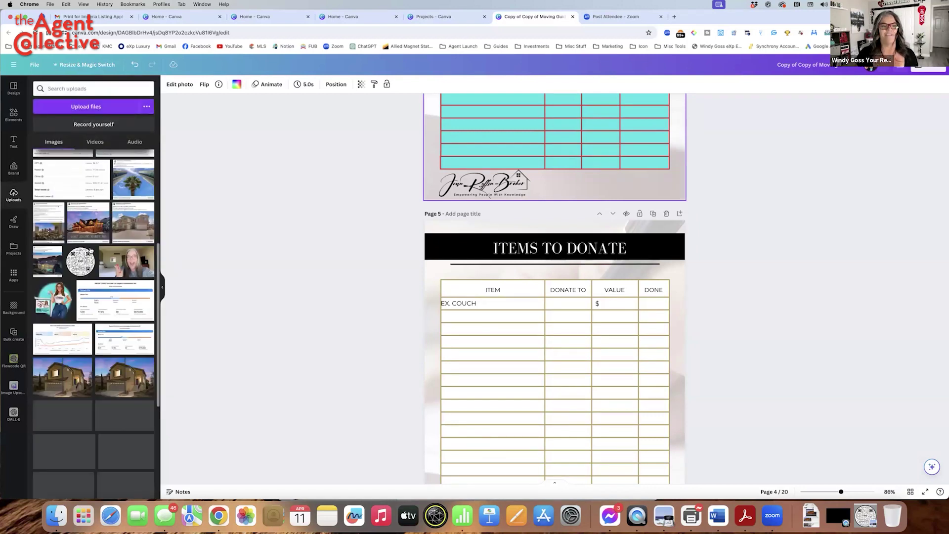
scroll(90, 251, down, 10)
scroll(91, 251, up, 5)
scroll(91, 254, up, 5)
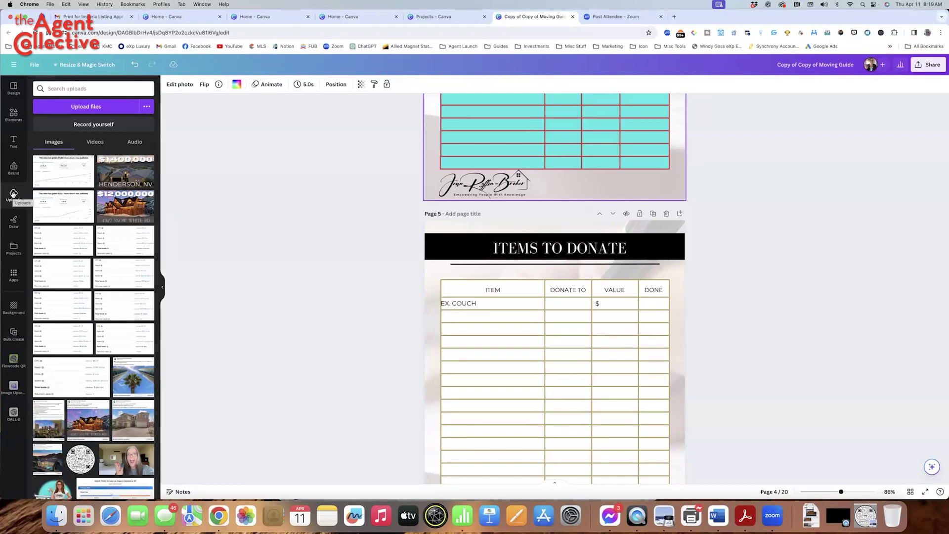
click(13, 168)
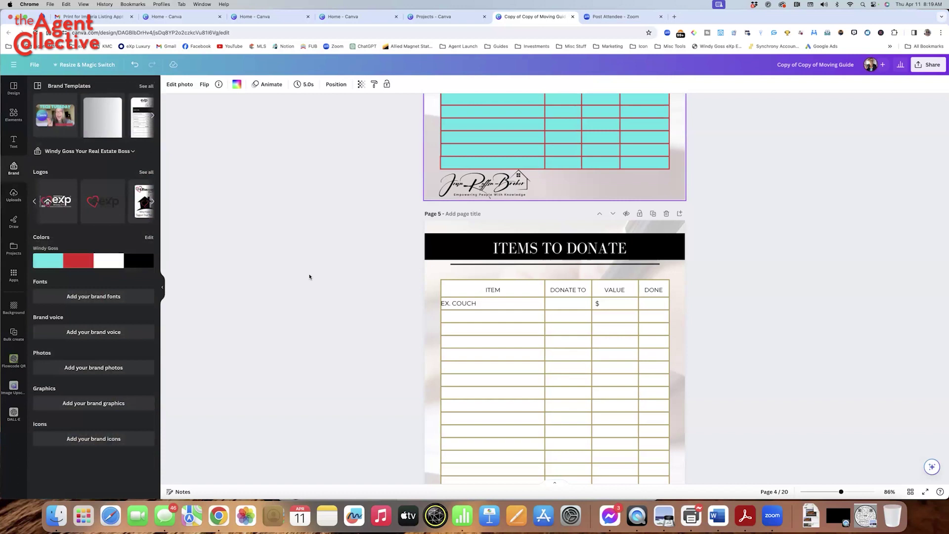
- Go back to the home page and open the recent design "Copy of Listing Presentation - A/B/C Social Media Ads"
scroll(292, 276, up, 15)
scroll(296, 247, up, 5)
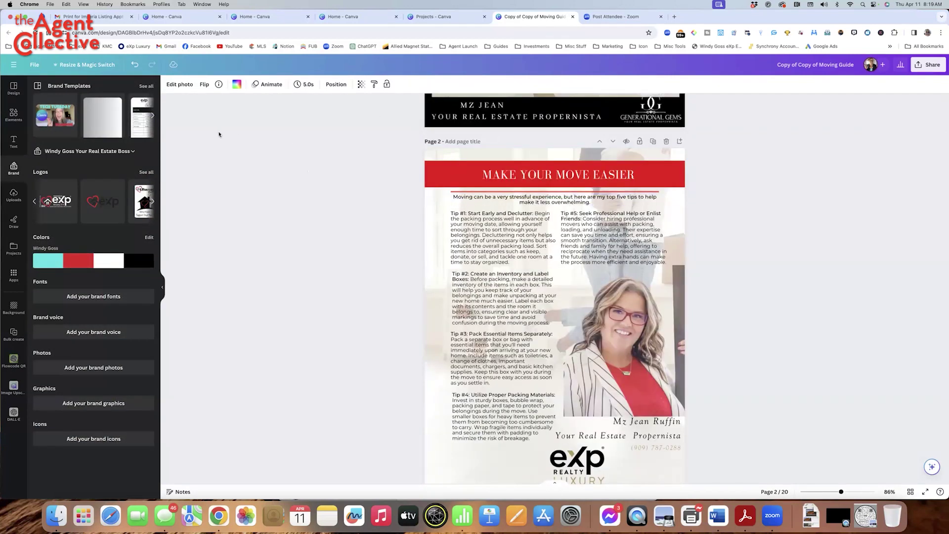
click(36, 64)
click(9, 62)
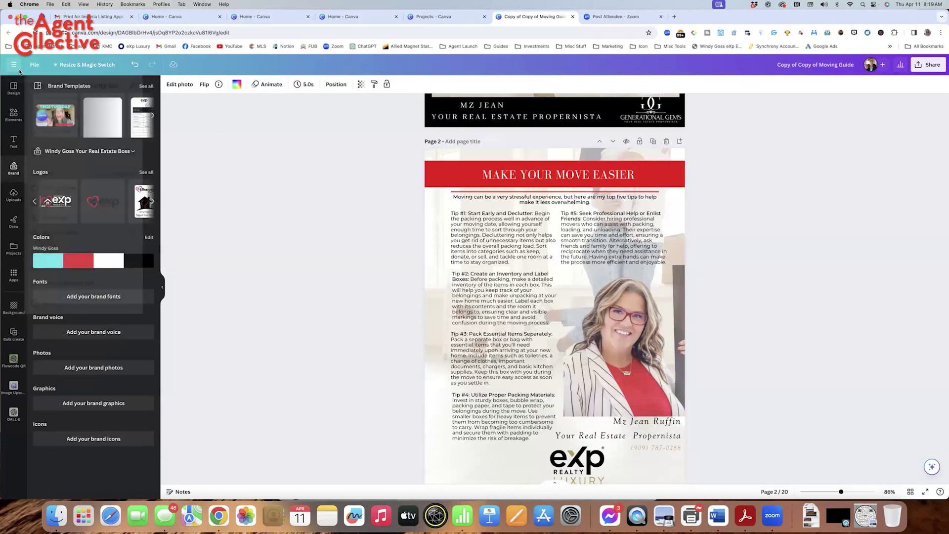
click(19, 69)
click(21, 106)
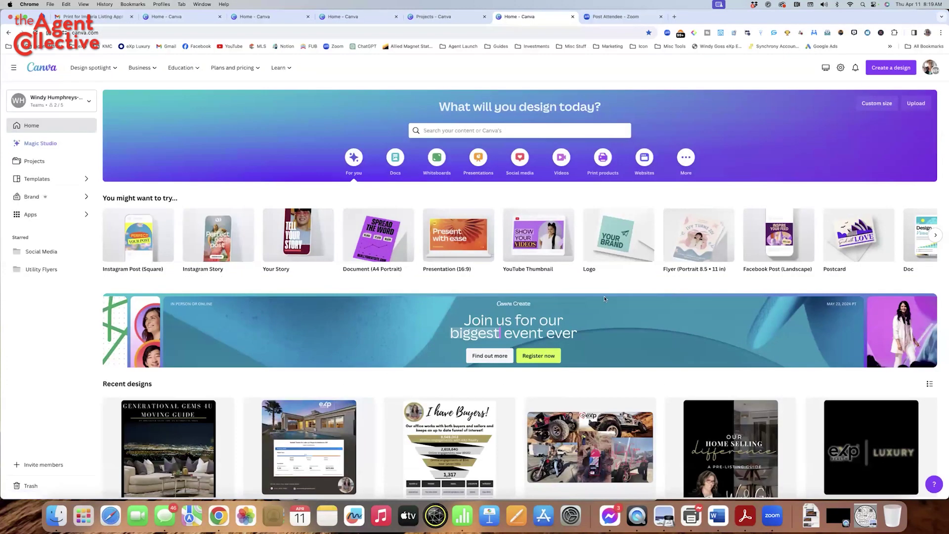
scroll(604, 299, down, 5)
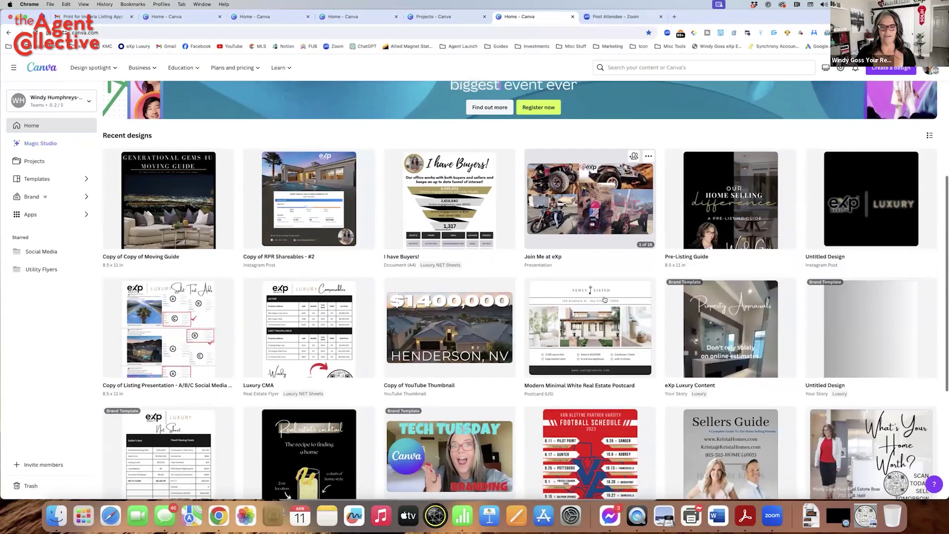
scroll(604, 298, down, 1)
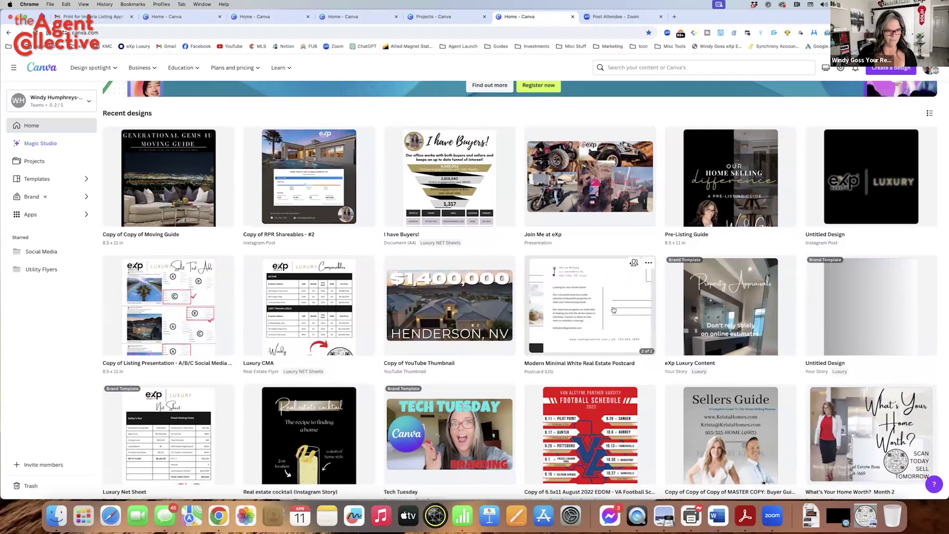
click(225, 305)
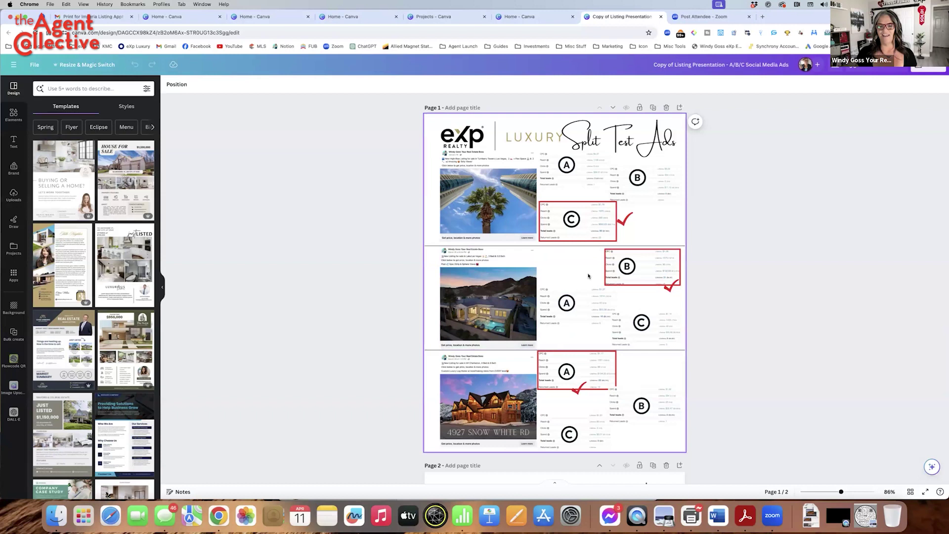
- Show the Brand Kit for this design and delete the eXp Realty Luxury logo from the page 1 heading
scroll(661, 353, down, 7)
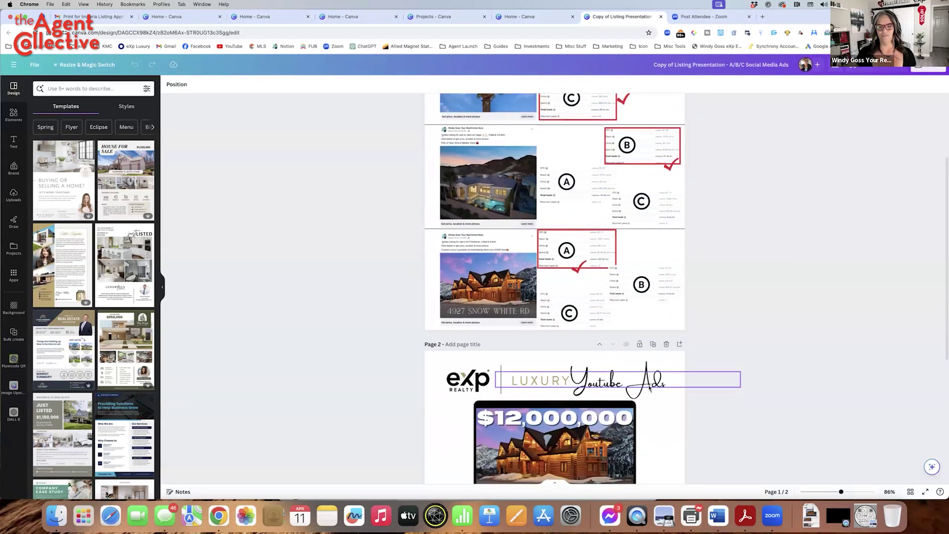
scroll(649, 388, down, 1)
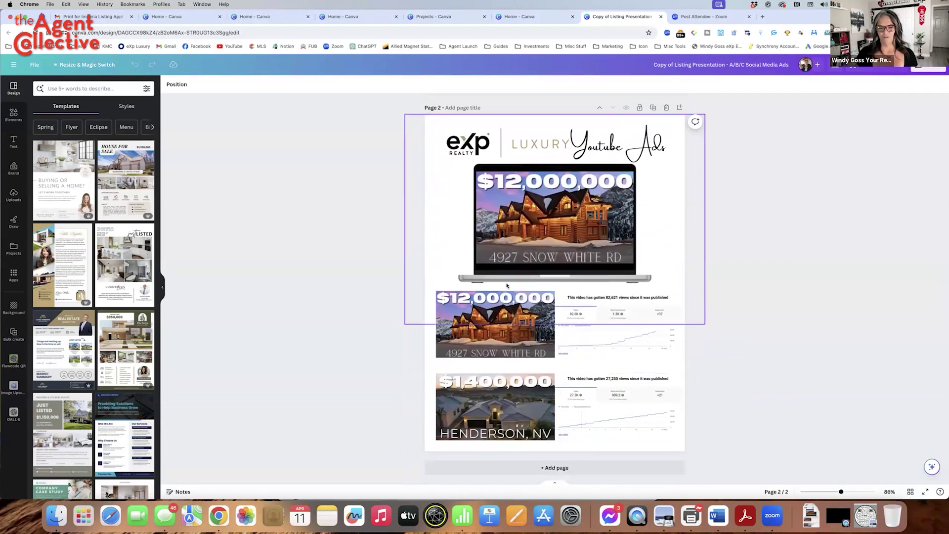
scroll(665, 269, up, 7)
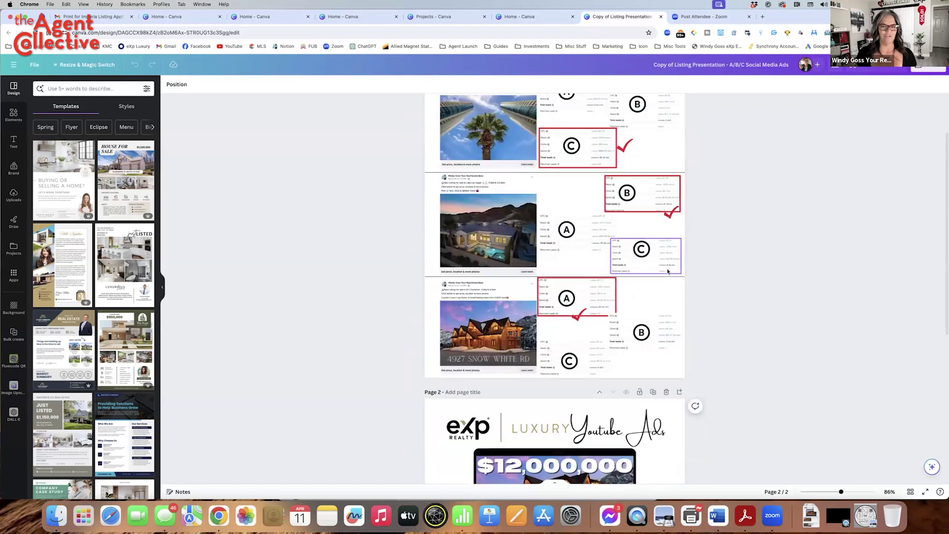
click(430, 168)
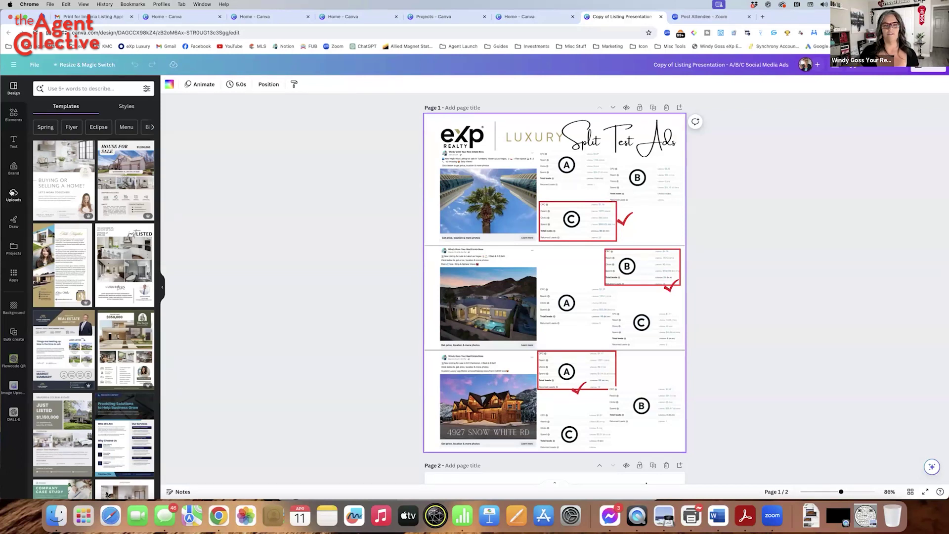
click(9, 171)
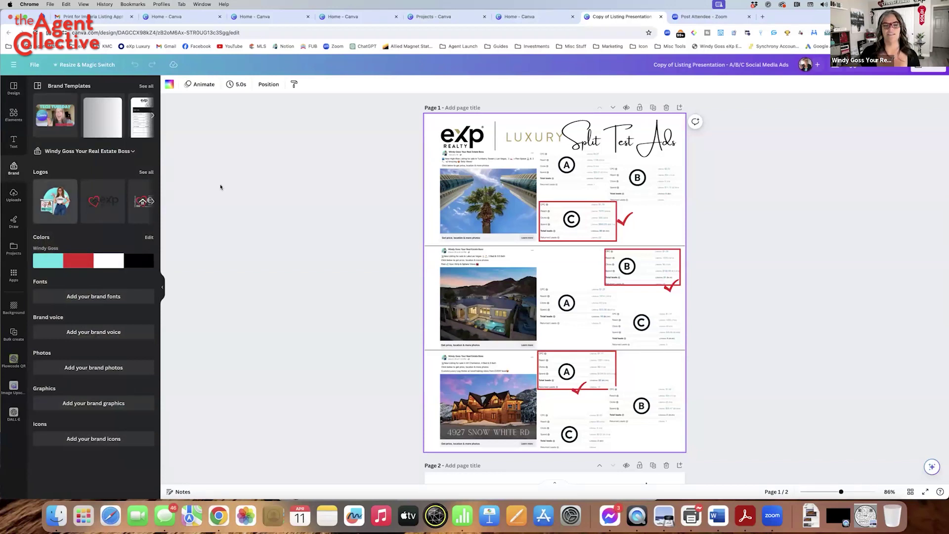
click(453, 139)
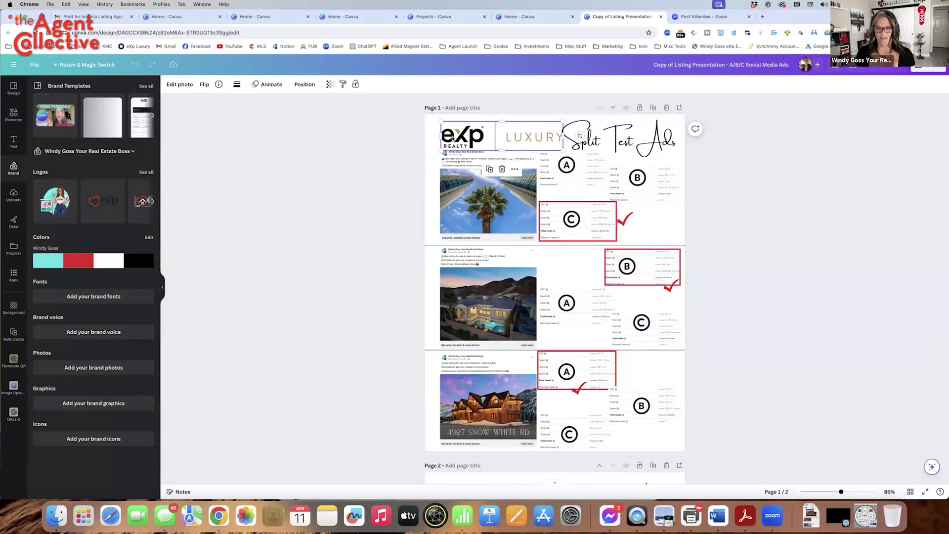
key(Delete)
- Add the Brand Kit's cartoon agent logo to page 1 and shrink it to fit the upper-left corner beside the "Split Test Ads" title
click(55, 203)
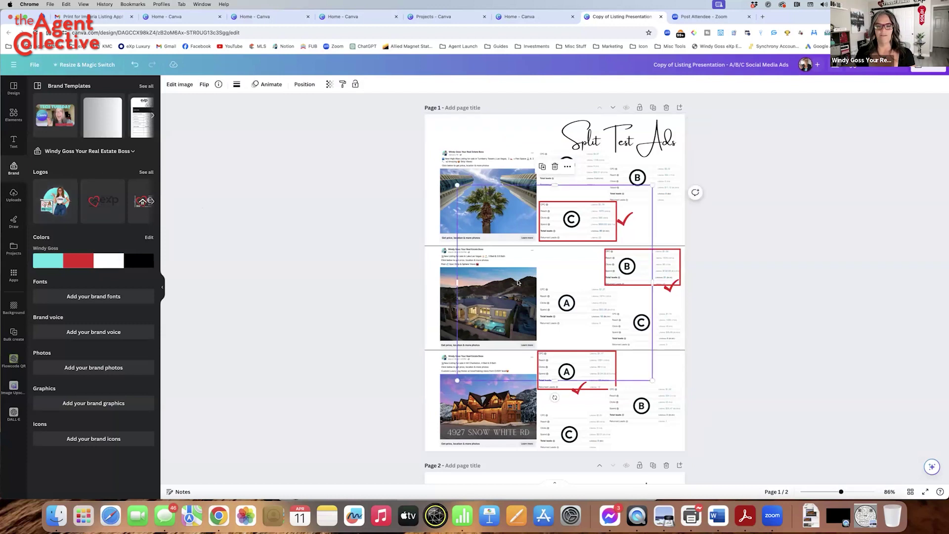
drag(574, 336, 542, 265)
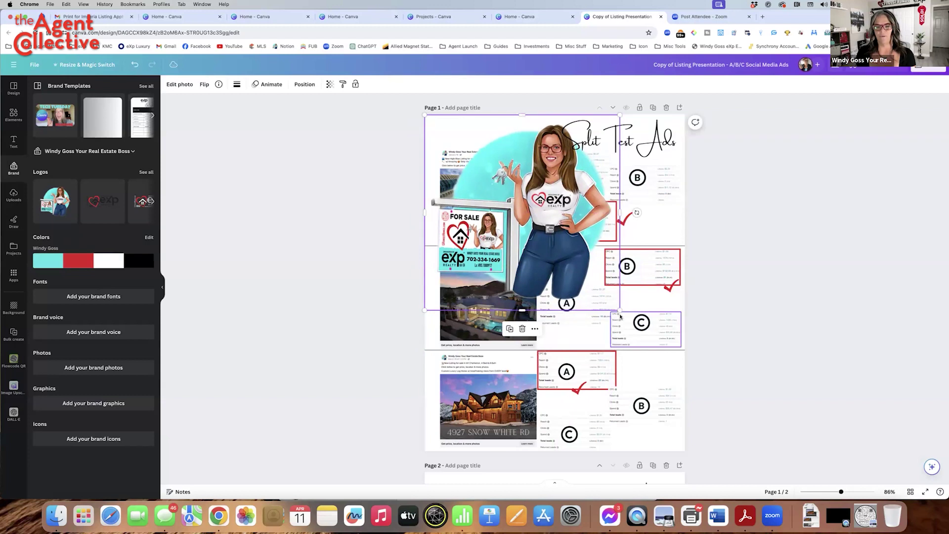
drag(620, 310, 443, 161)
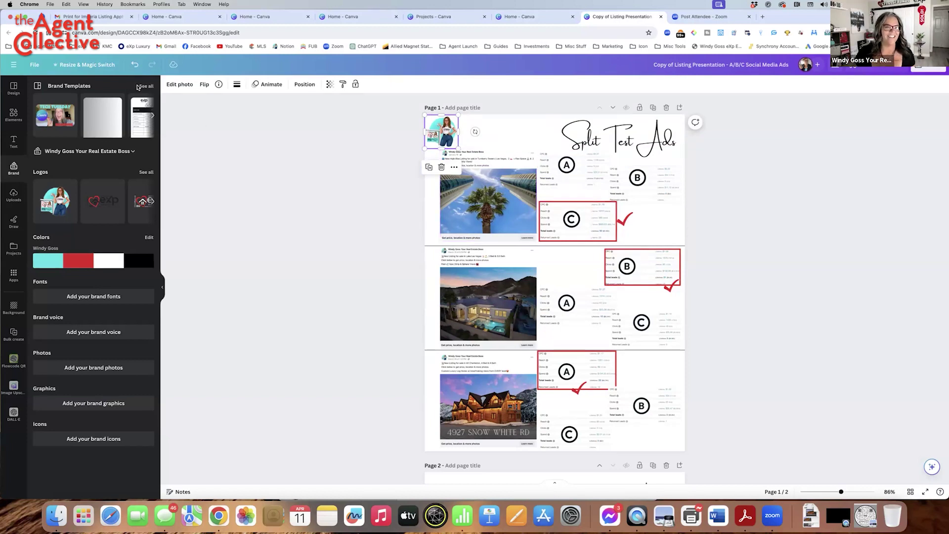
- Undo the cartoon logo's placement and resizing, and restore the deleted eXp Realty Luxury logo on page 1
click(135, 66)
click(135, 67)
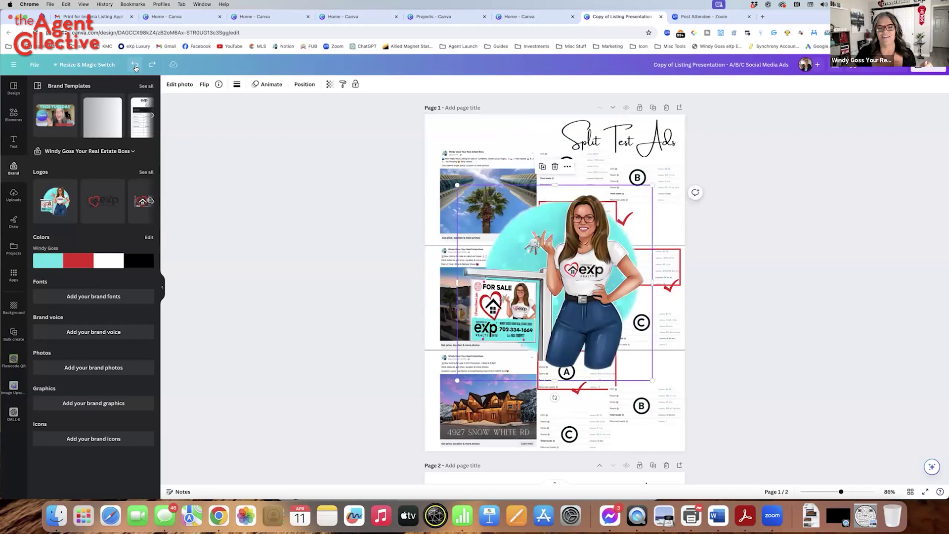
click(135, 67)
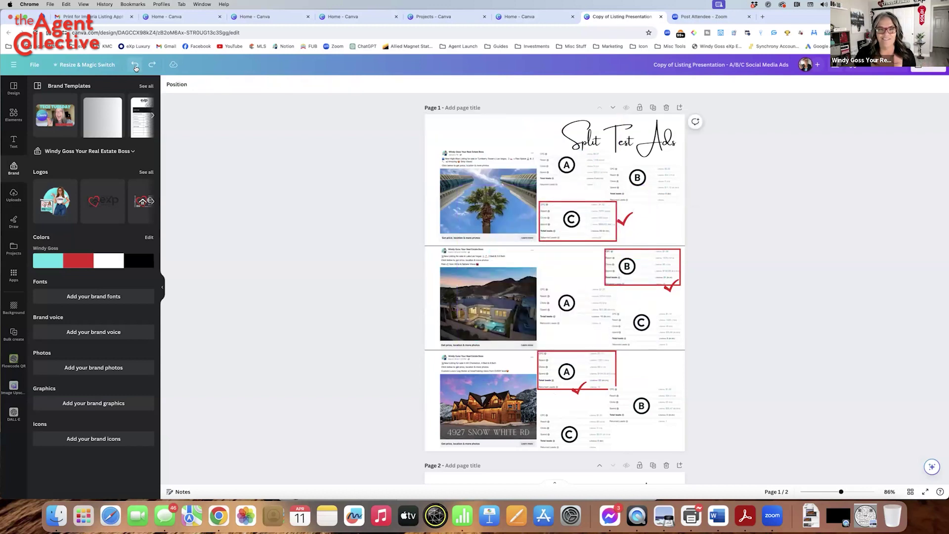
click(135, 67)
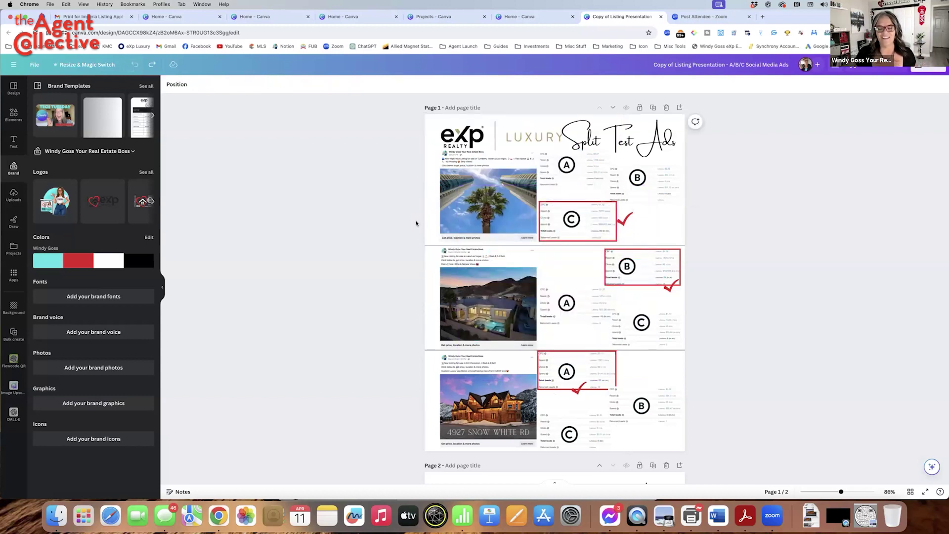
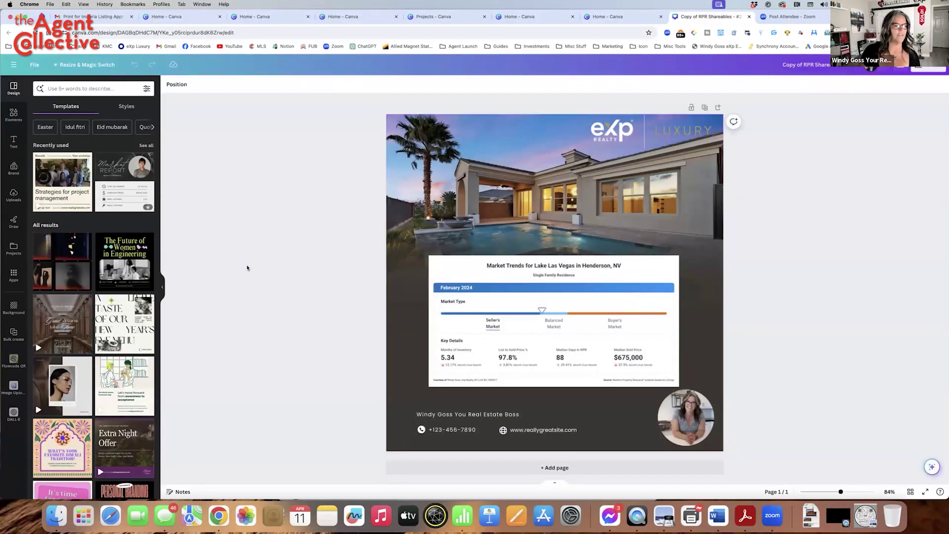
- Show the brand assets for the RPR Shareables copy and switch its Brand Kit to Luxury
click(13, 168)
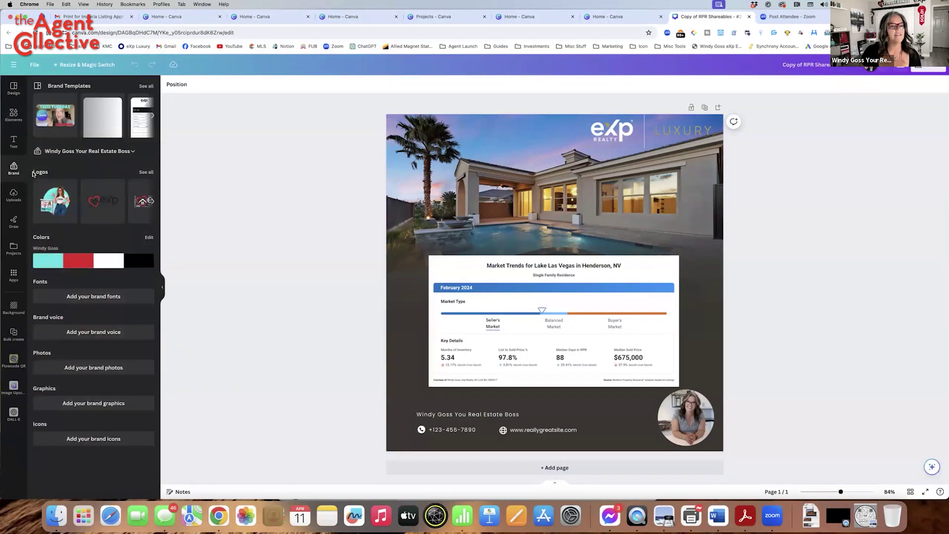
click(61, 150)
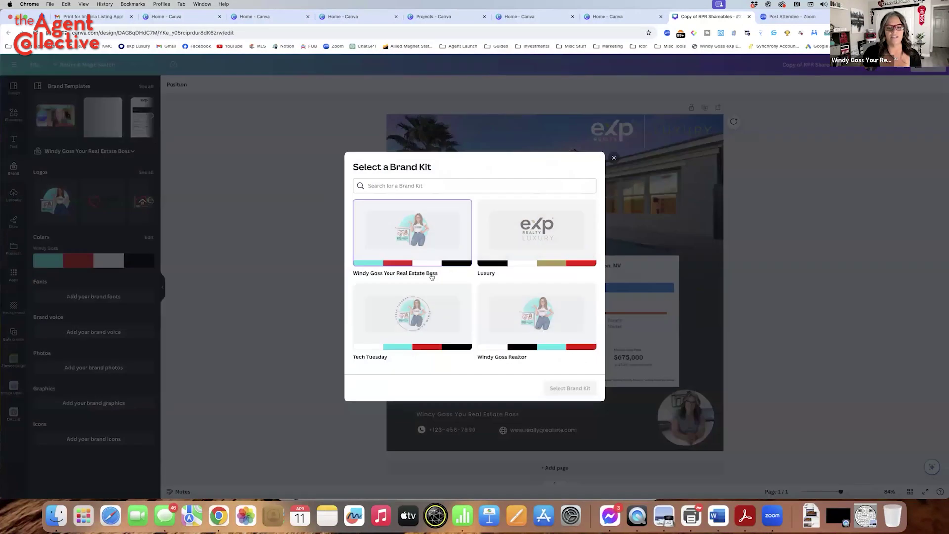
click(556, 236)
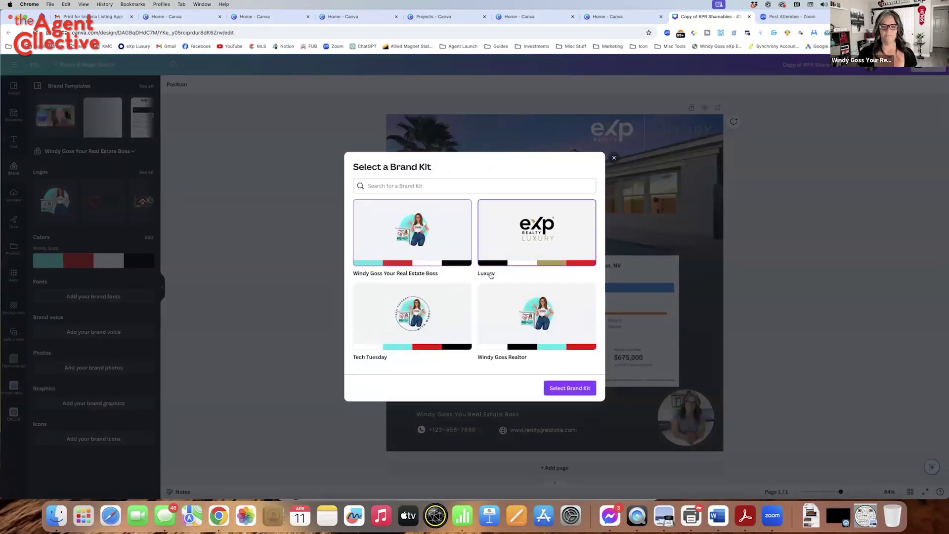
click(576, 390)
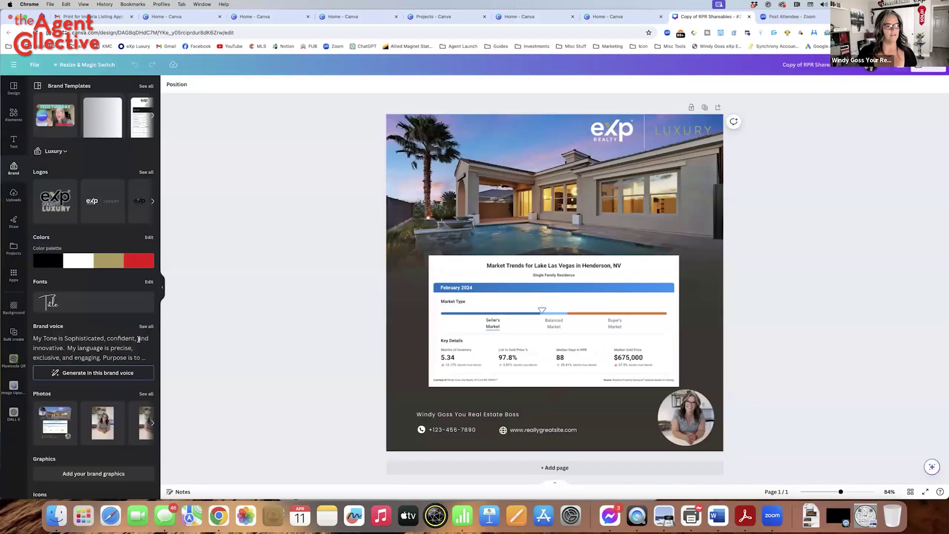
- Replace the design's house photo with the Luxury kit photos IMG_8848, IMG_8625, IMG_8629 and IMG_8630 in turn
scroll(86, 334, down, 1)
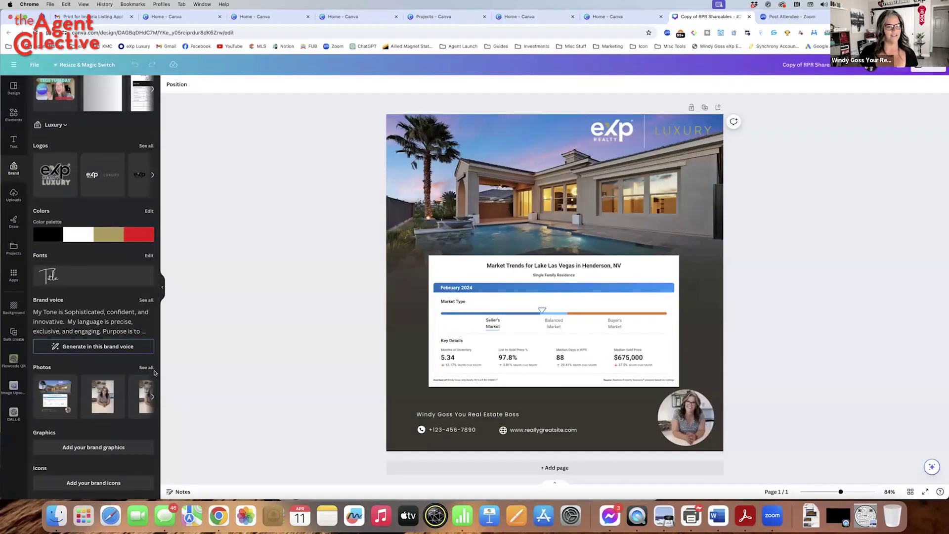
click(151, 368)
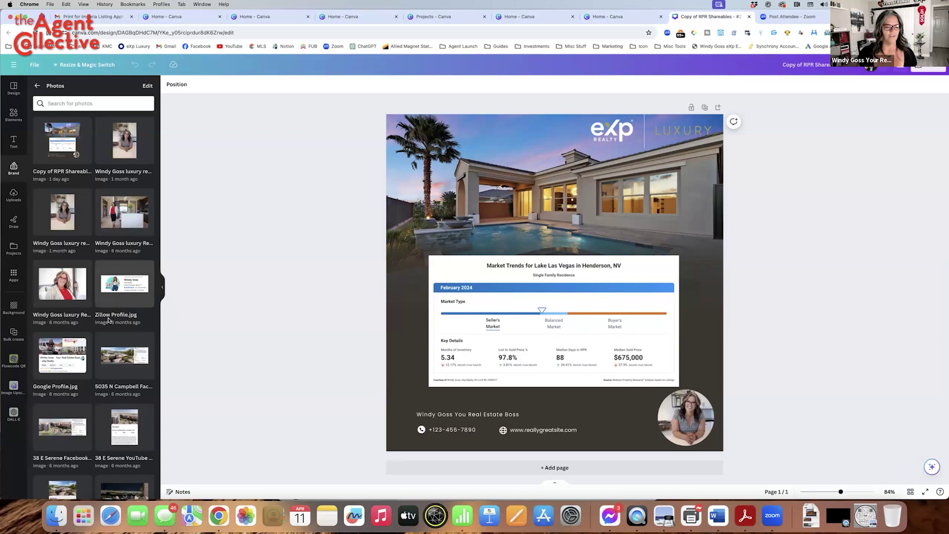
scroll(108, 320, down, 10)
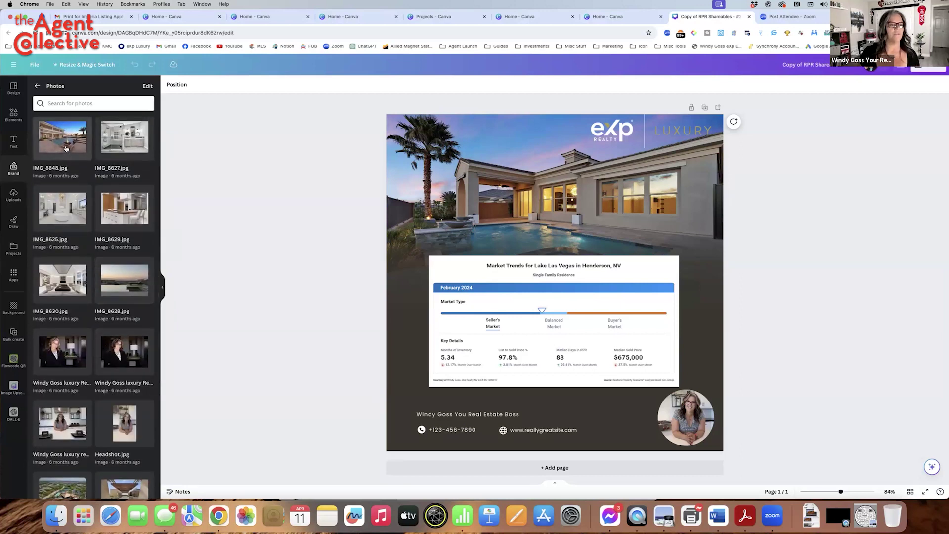
drag(66, 149, 395, 173)
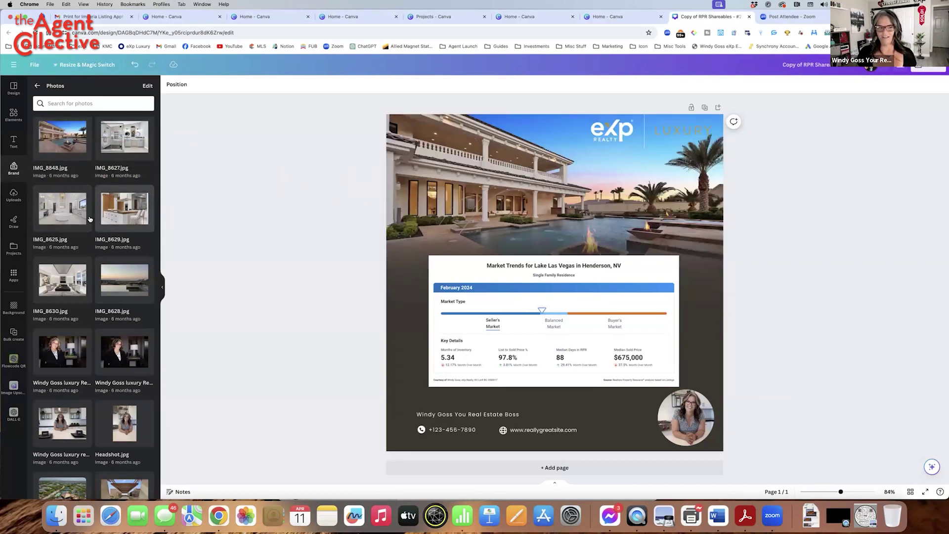
drag(55, 220, 394, 178)
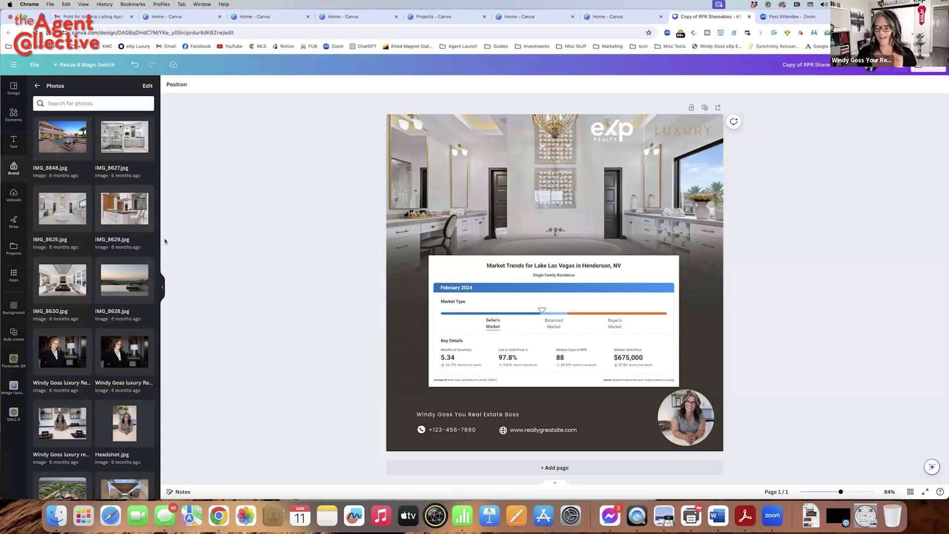
drag(123, 220, 341, 188)
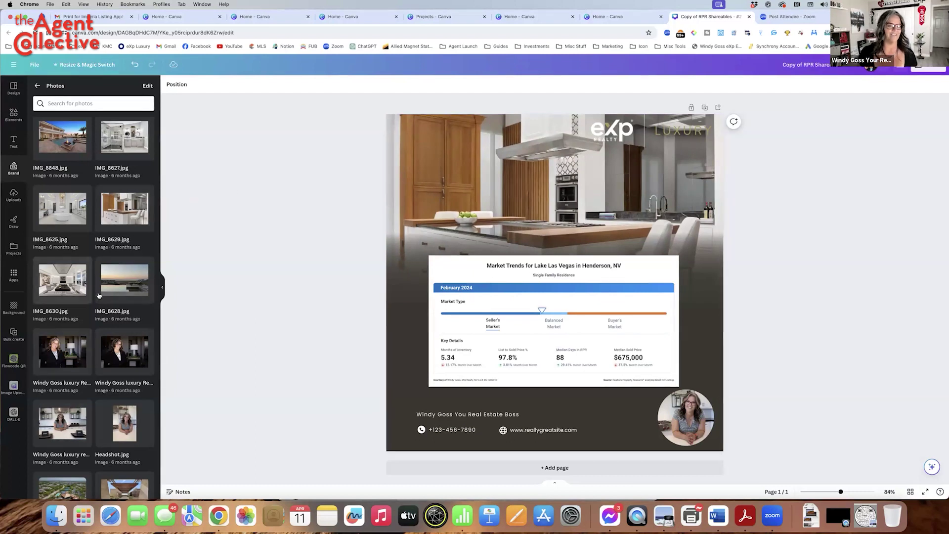
drag(64, 287, 394, 167)
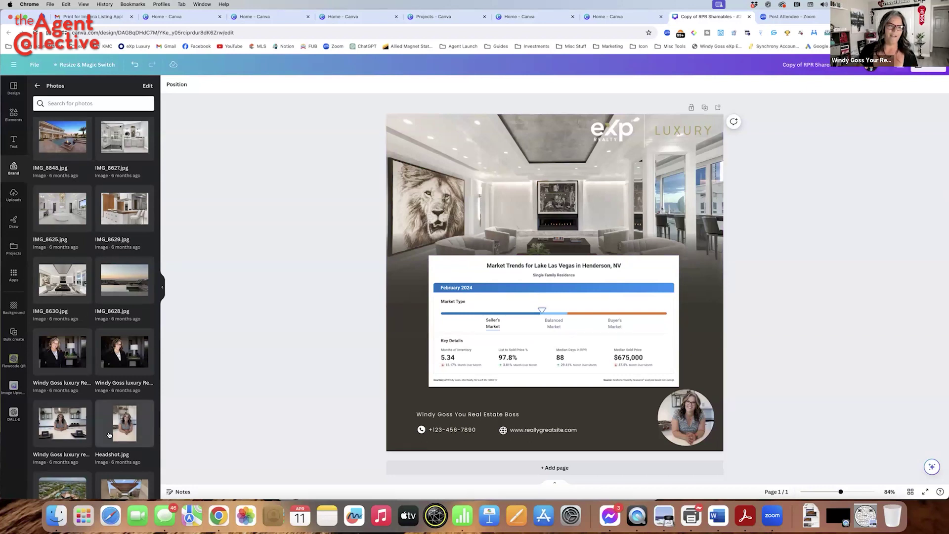
- Go back to the home page and open the Realtor Brand Kit from the Brand overview
scroll(99, 420, up, 10)
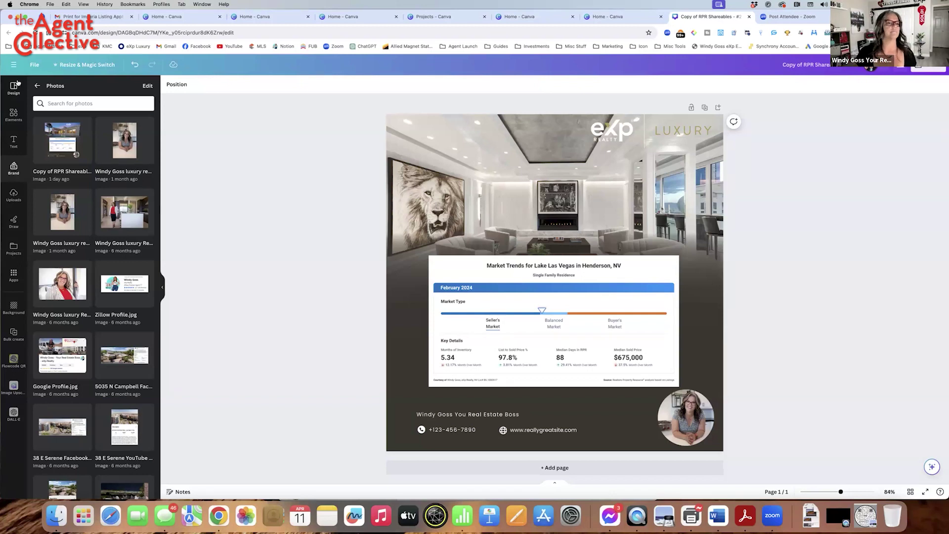
click(10, 63)
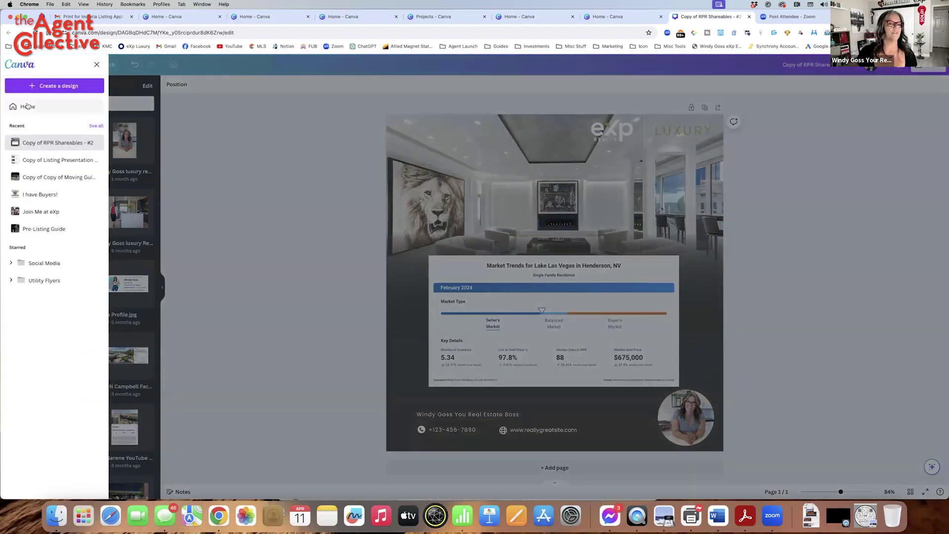
click(55, 100)
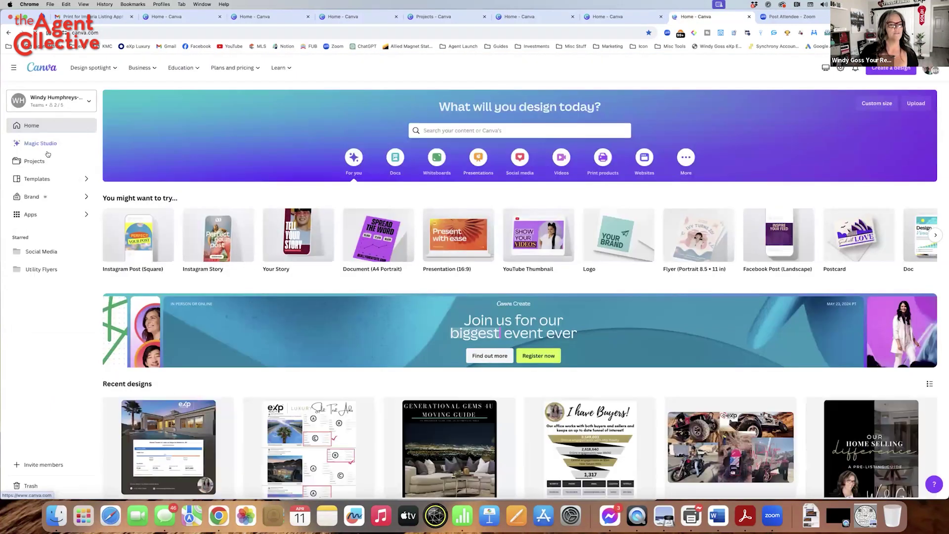
click(41, 197)
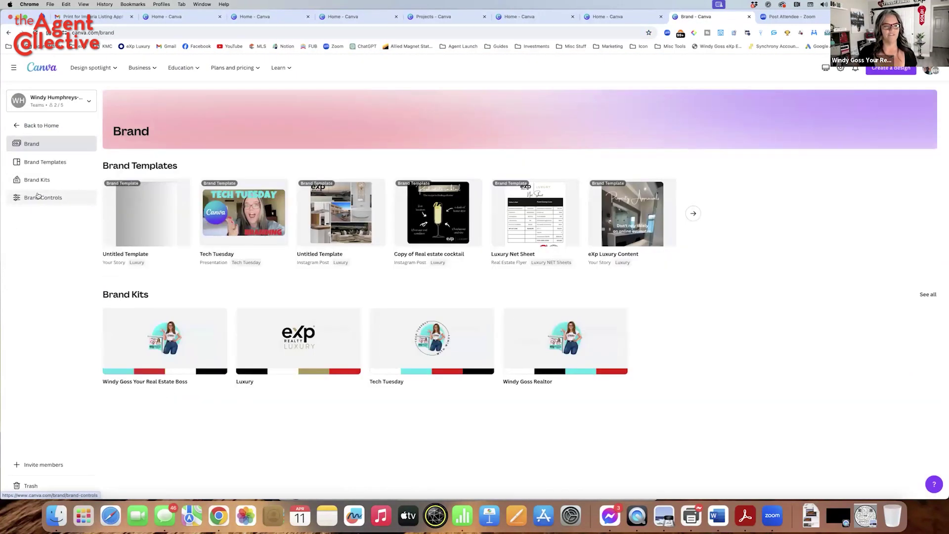
click(540, 340)
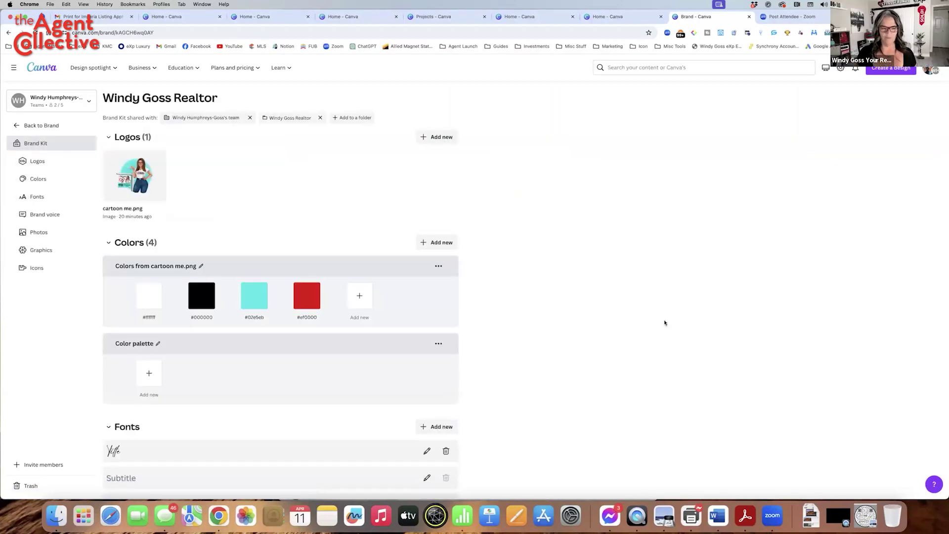
- Start adding a brand voice to the Realtor Brand Kit
scroll(529, 325, down, 6)
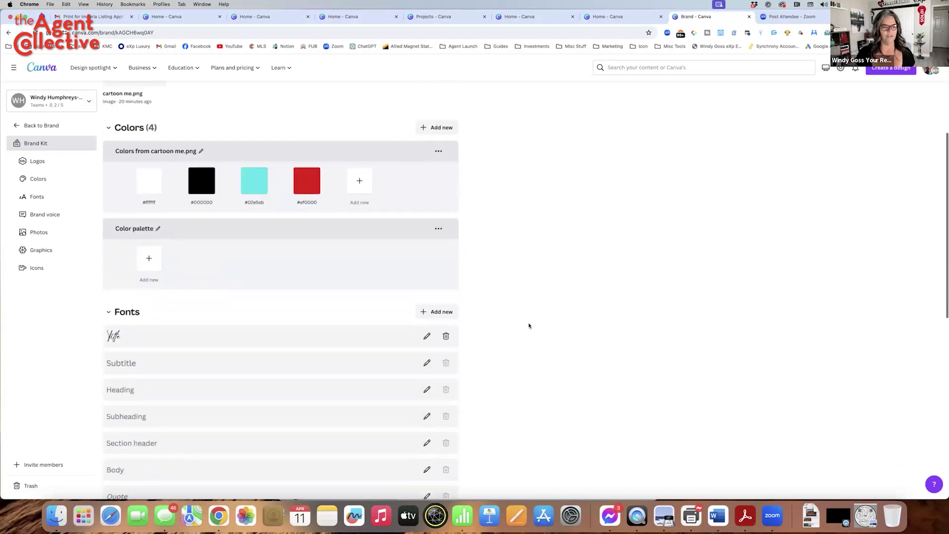
scroll(529, 325, down, 4)
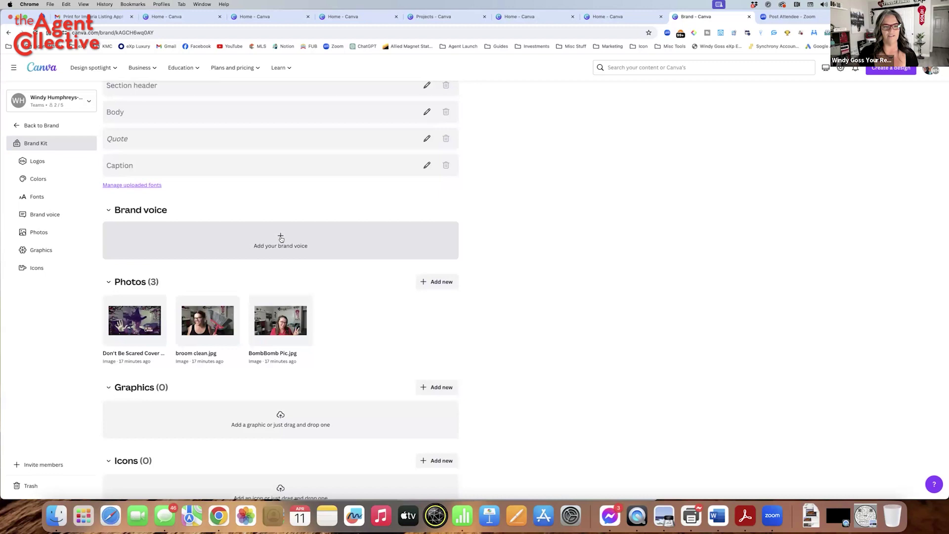
click(284, 238)
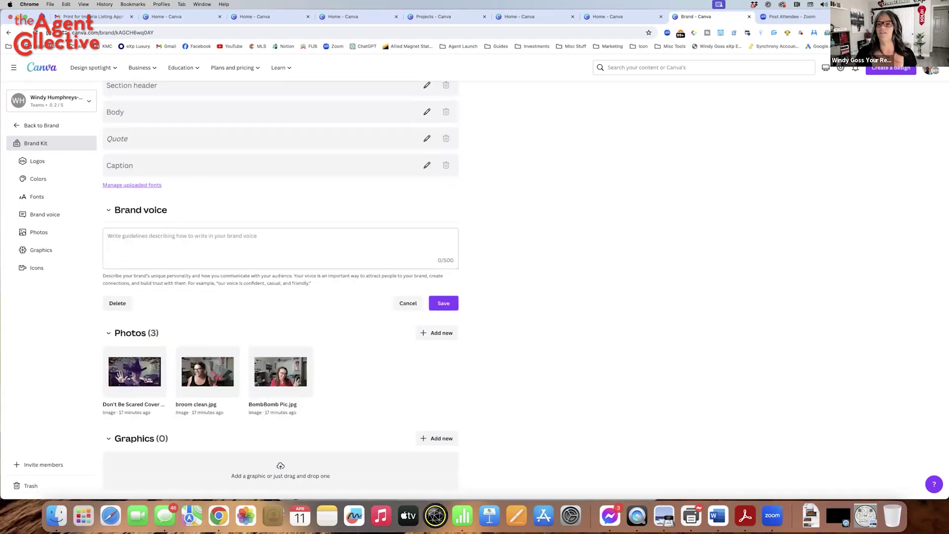
- Switch to ChatGPT in a new browser tab and look through the recent realtor voice chats, ending on the Tech Tues chat
key(super+t)
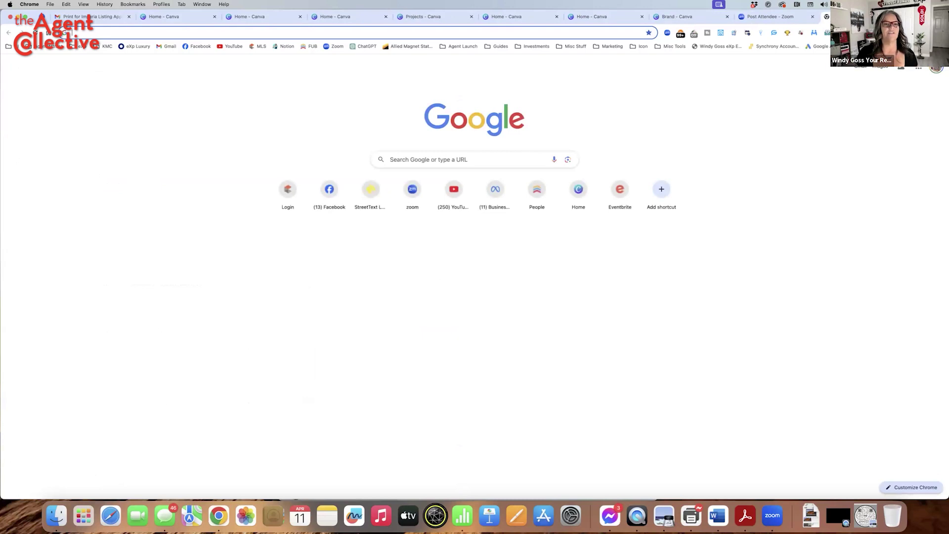
click(363, 47)
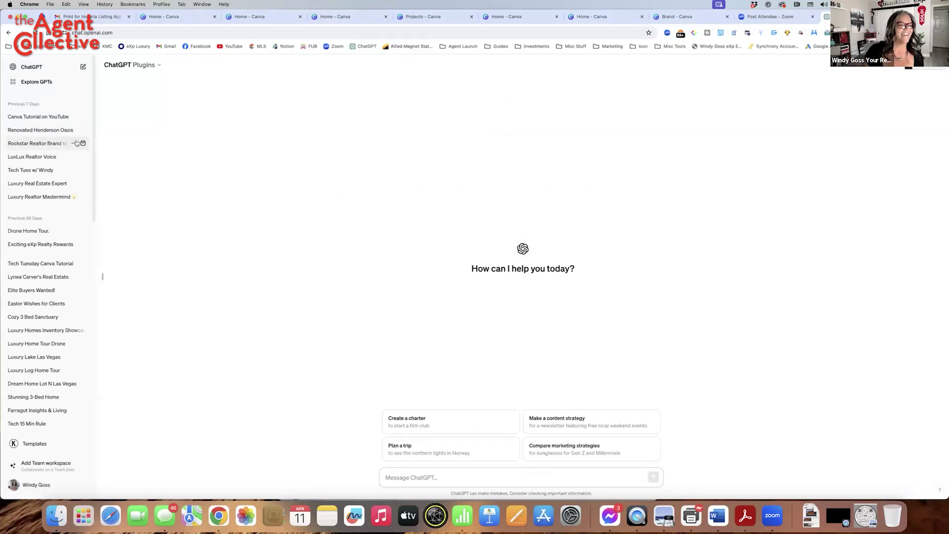
click(39, 144)
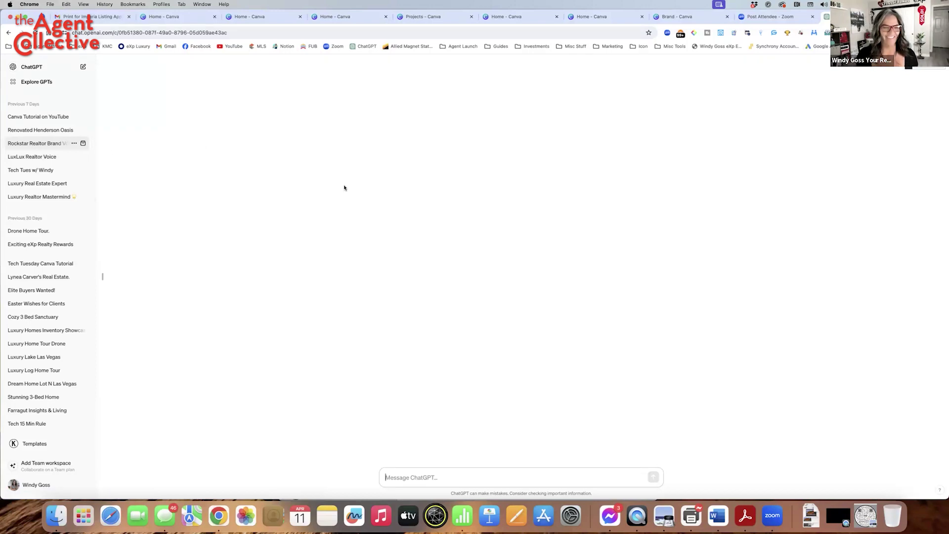
click(38, 132)
click(40, 158)
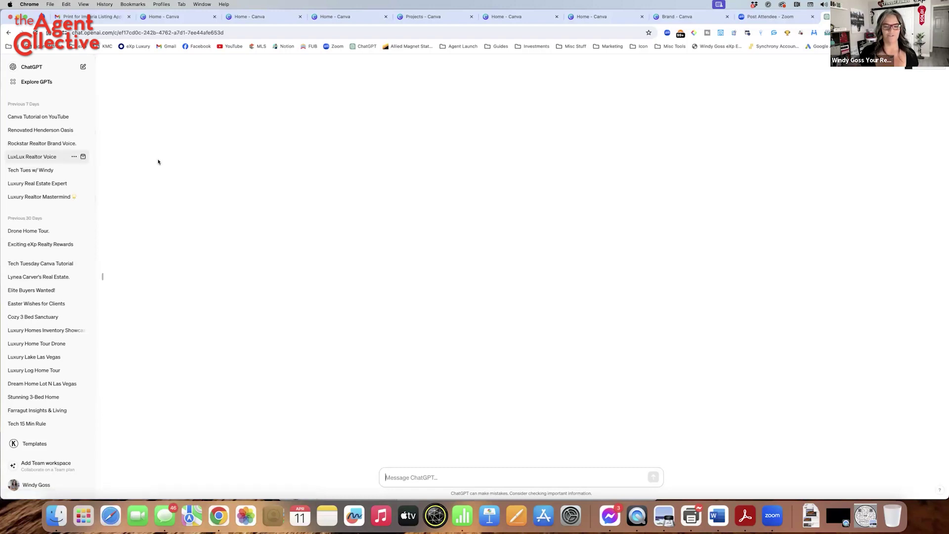
click(31, 171)
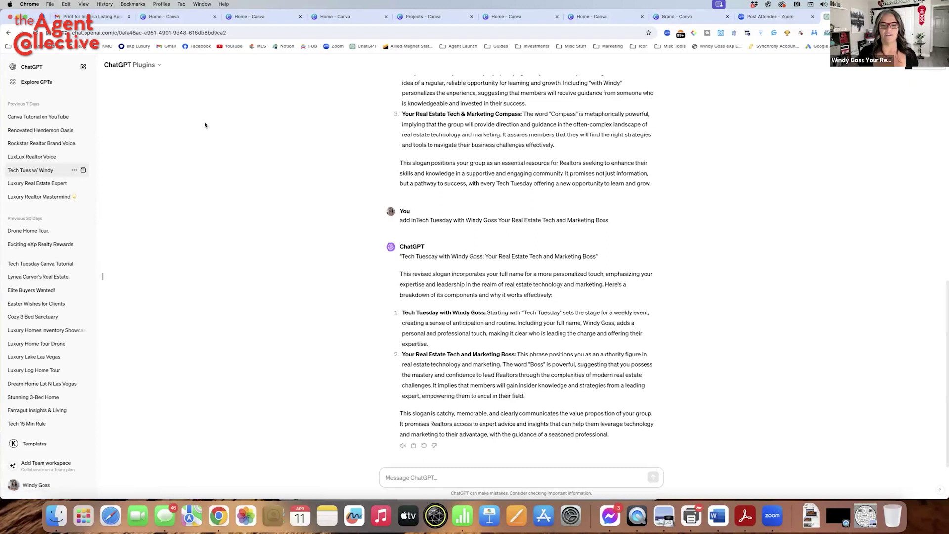
- Ask for my brand voice when leading a Tech Tuesday for Realtors call teaching them tips and tricks of real estate tech in a fun and easy way
scroll(248, 132, up, 5)
scroll(248, 132, down, 5)
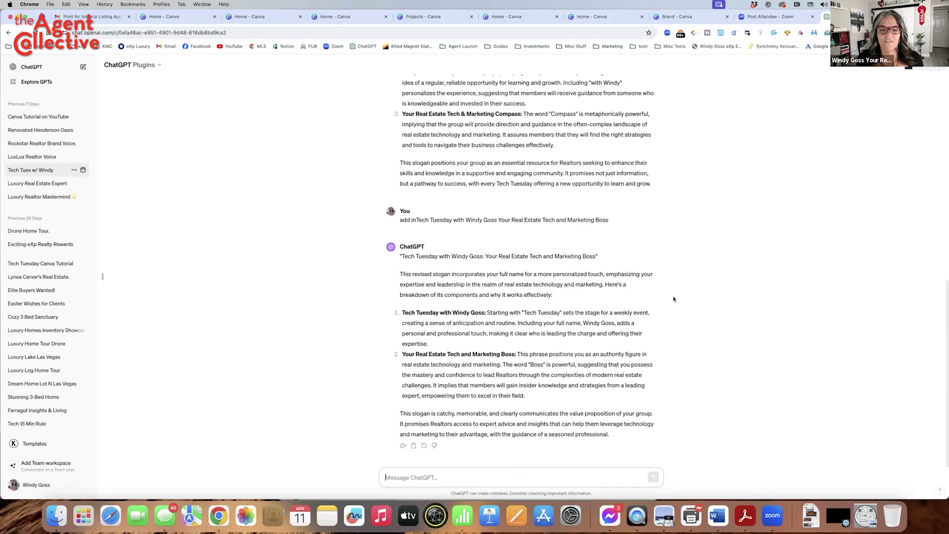
scroll(673, 299, up, 15)
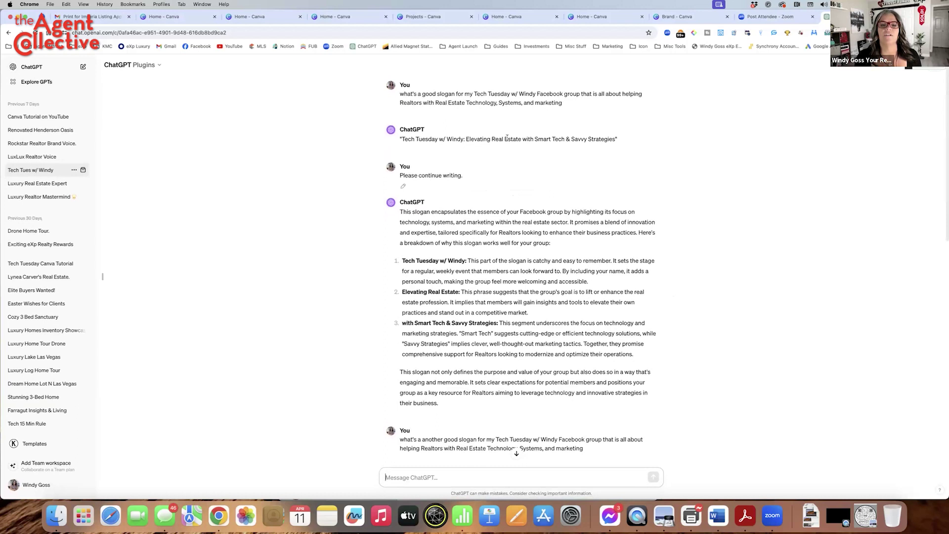
scroll(493, 259, down, 20)
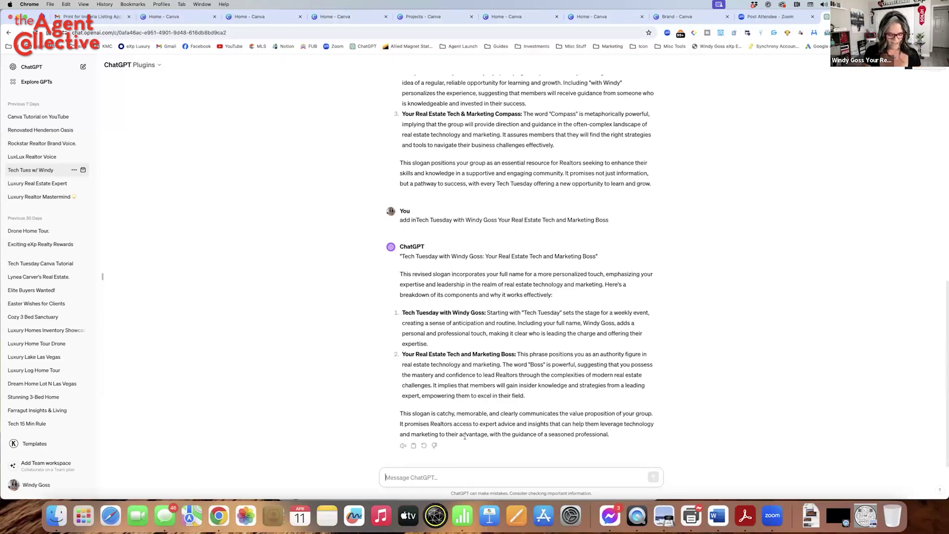
text(What is)
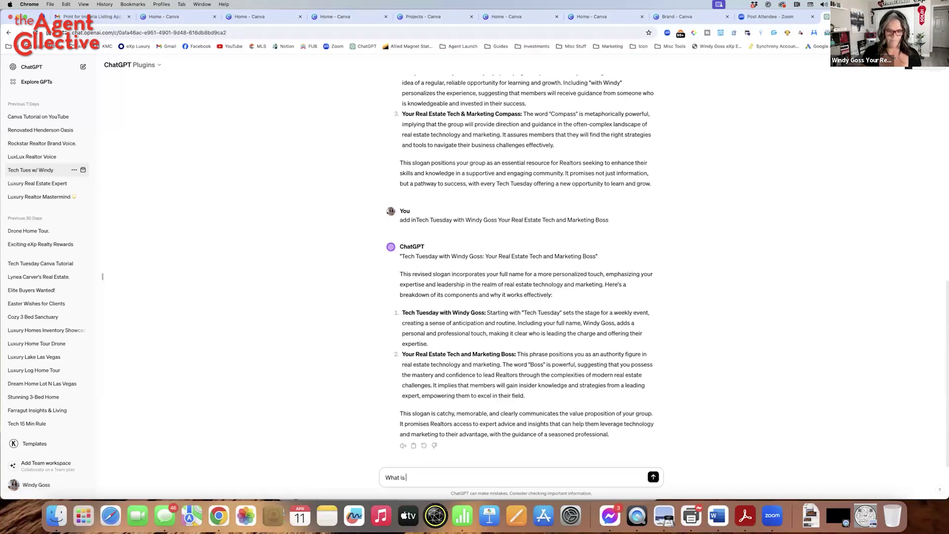
text( my bran)
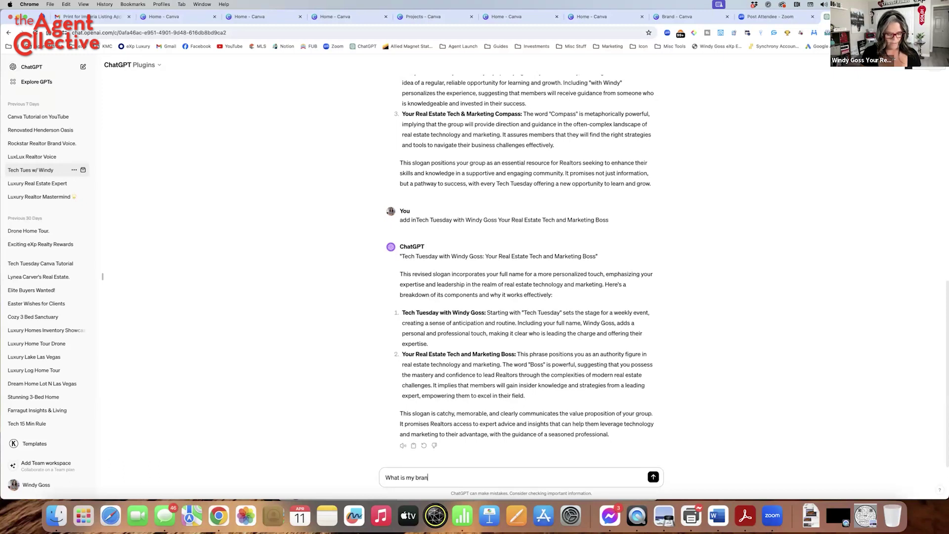
text(d voice)
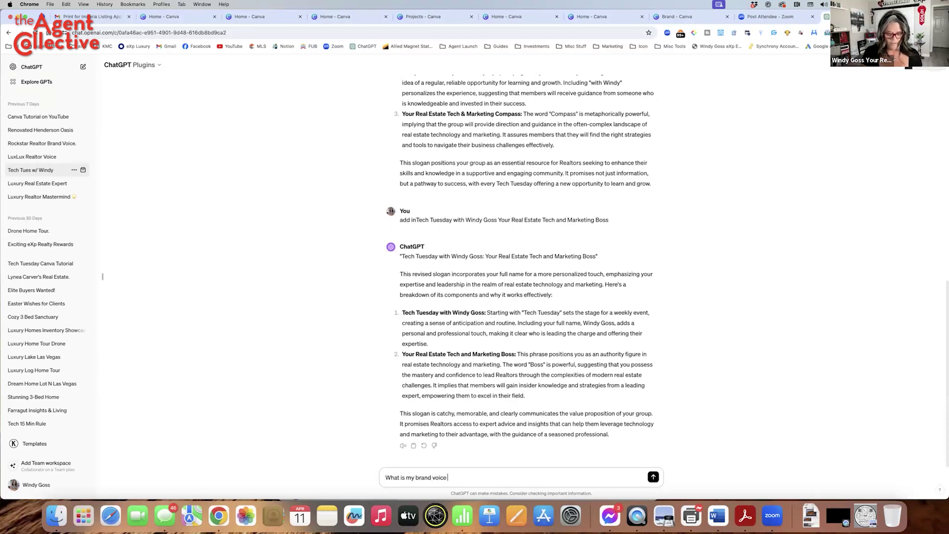
text( if I lead a)
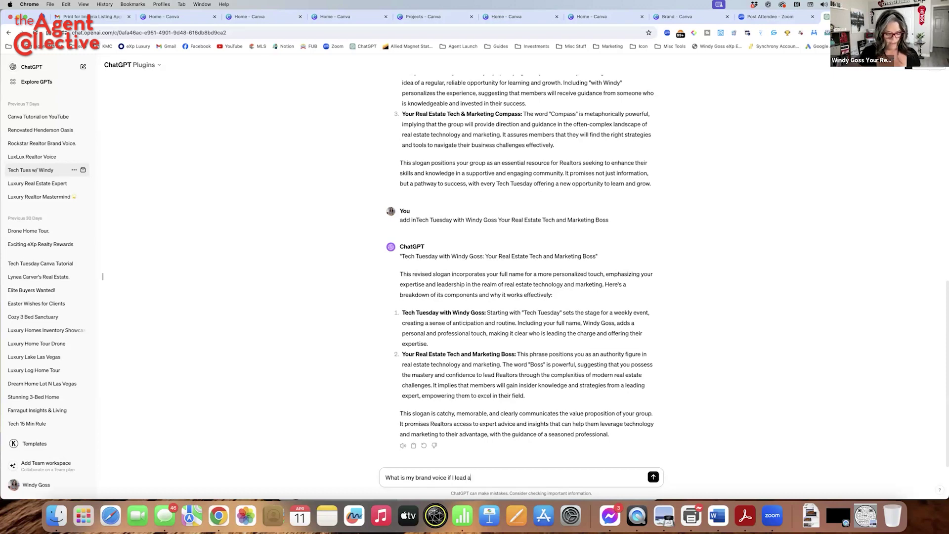
text( Tech Tuesday )
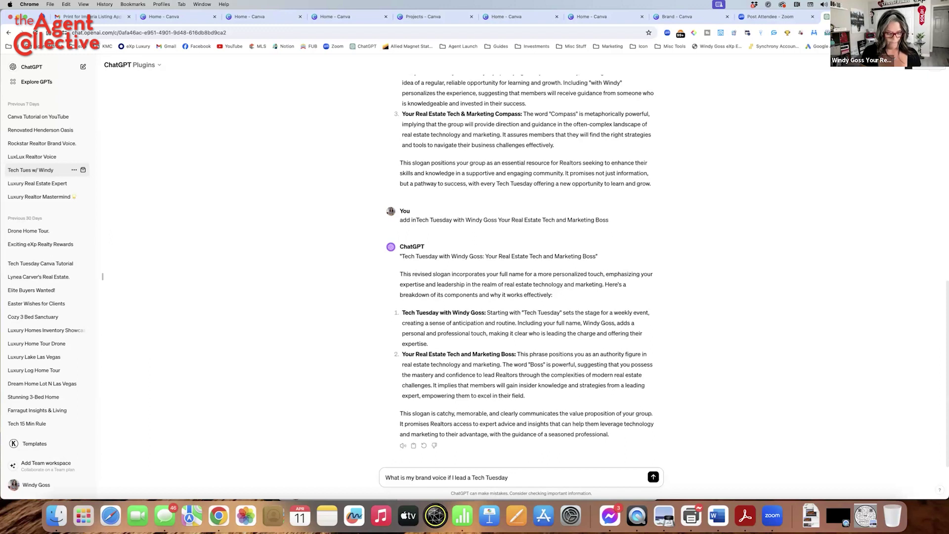
text(for)
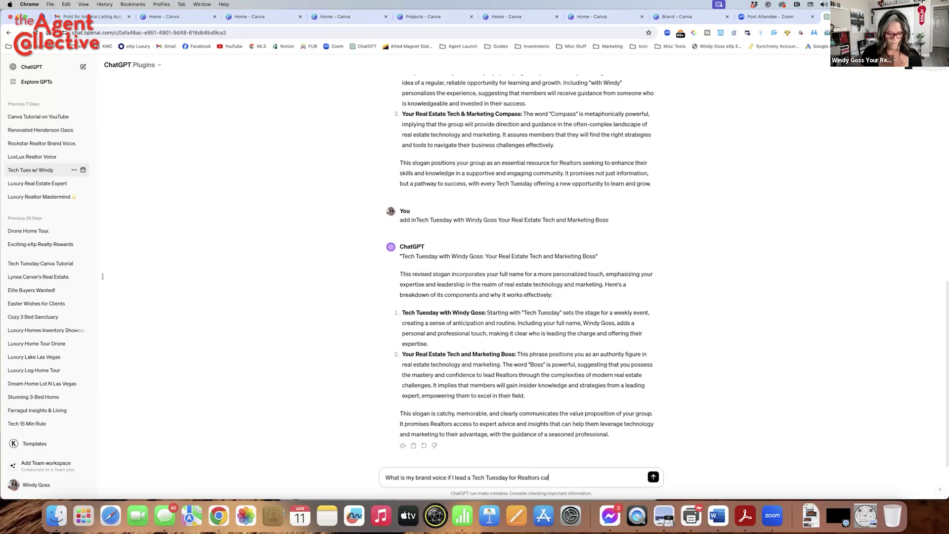
text(Realtors call teaching them tips and tricks)
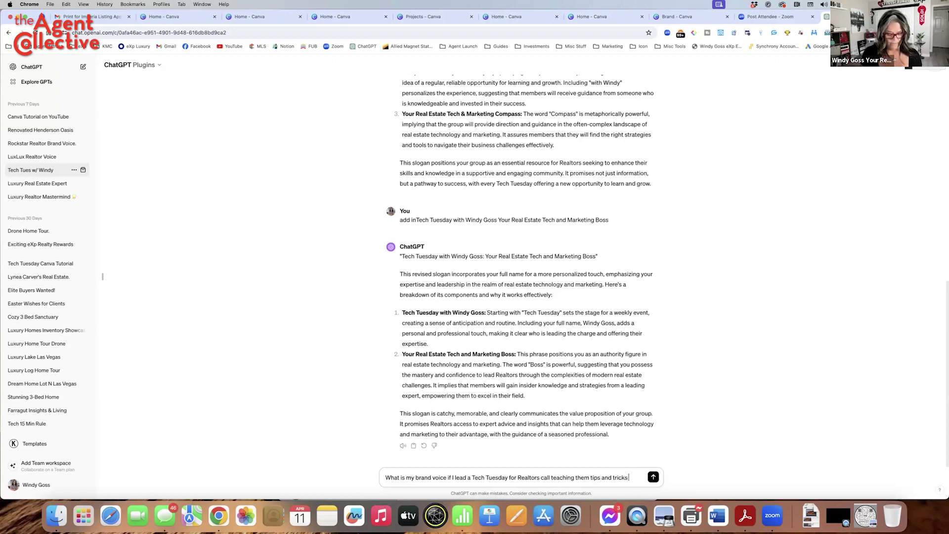
text( of real estate tech in a fun and)
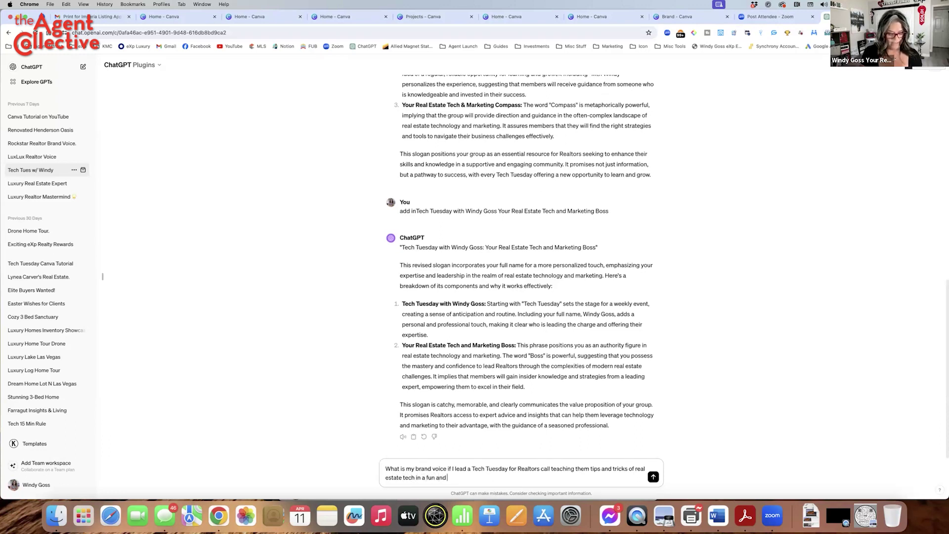
text(asy way)
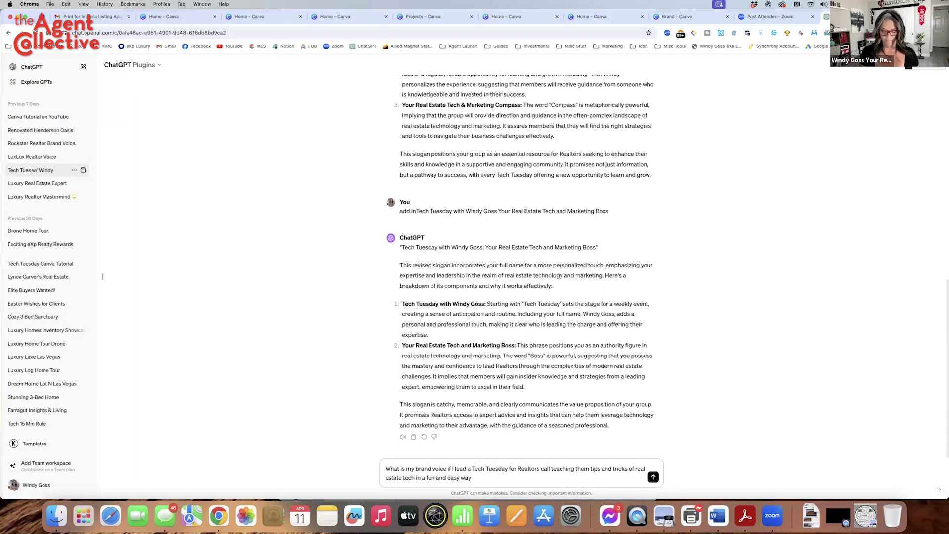
key(Return)
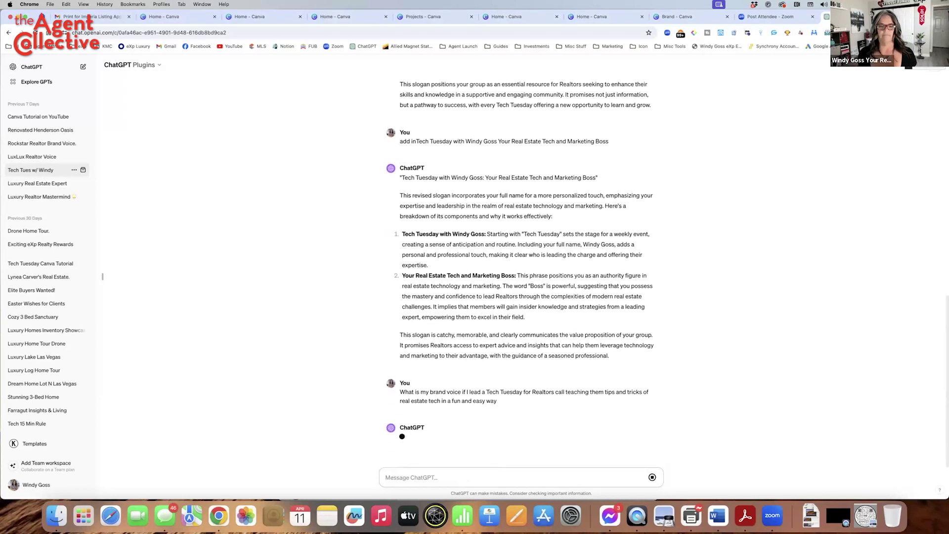